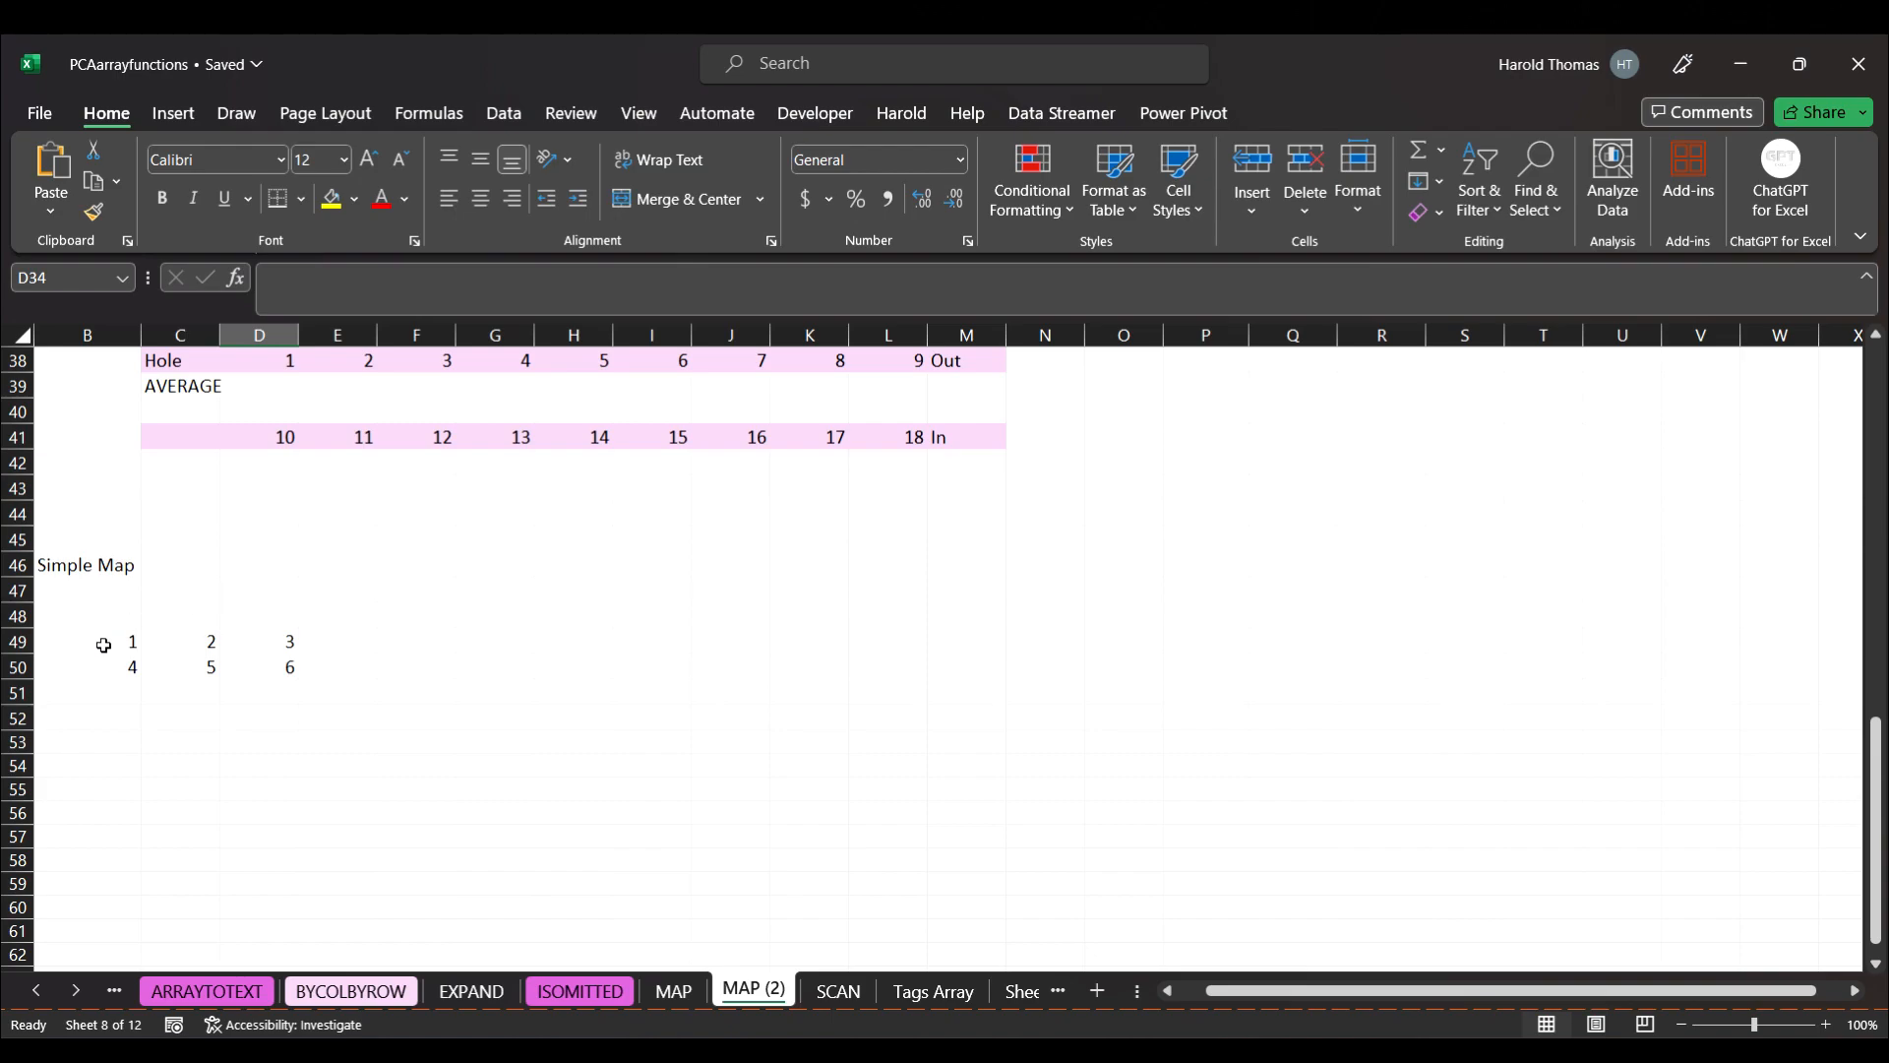
# Start a MAP formula in cell F49 that uses the simple number block B49:D50 as its array.
pyautogui.moveTo(104, 645); pyautogui.dragTo(241, 663)
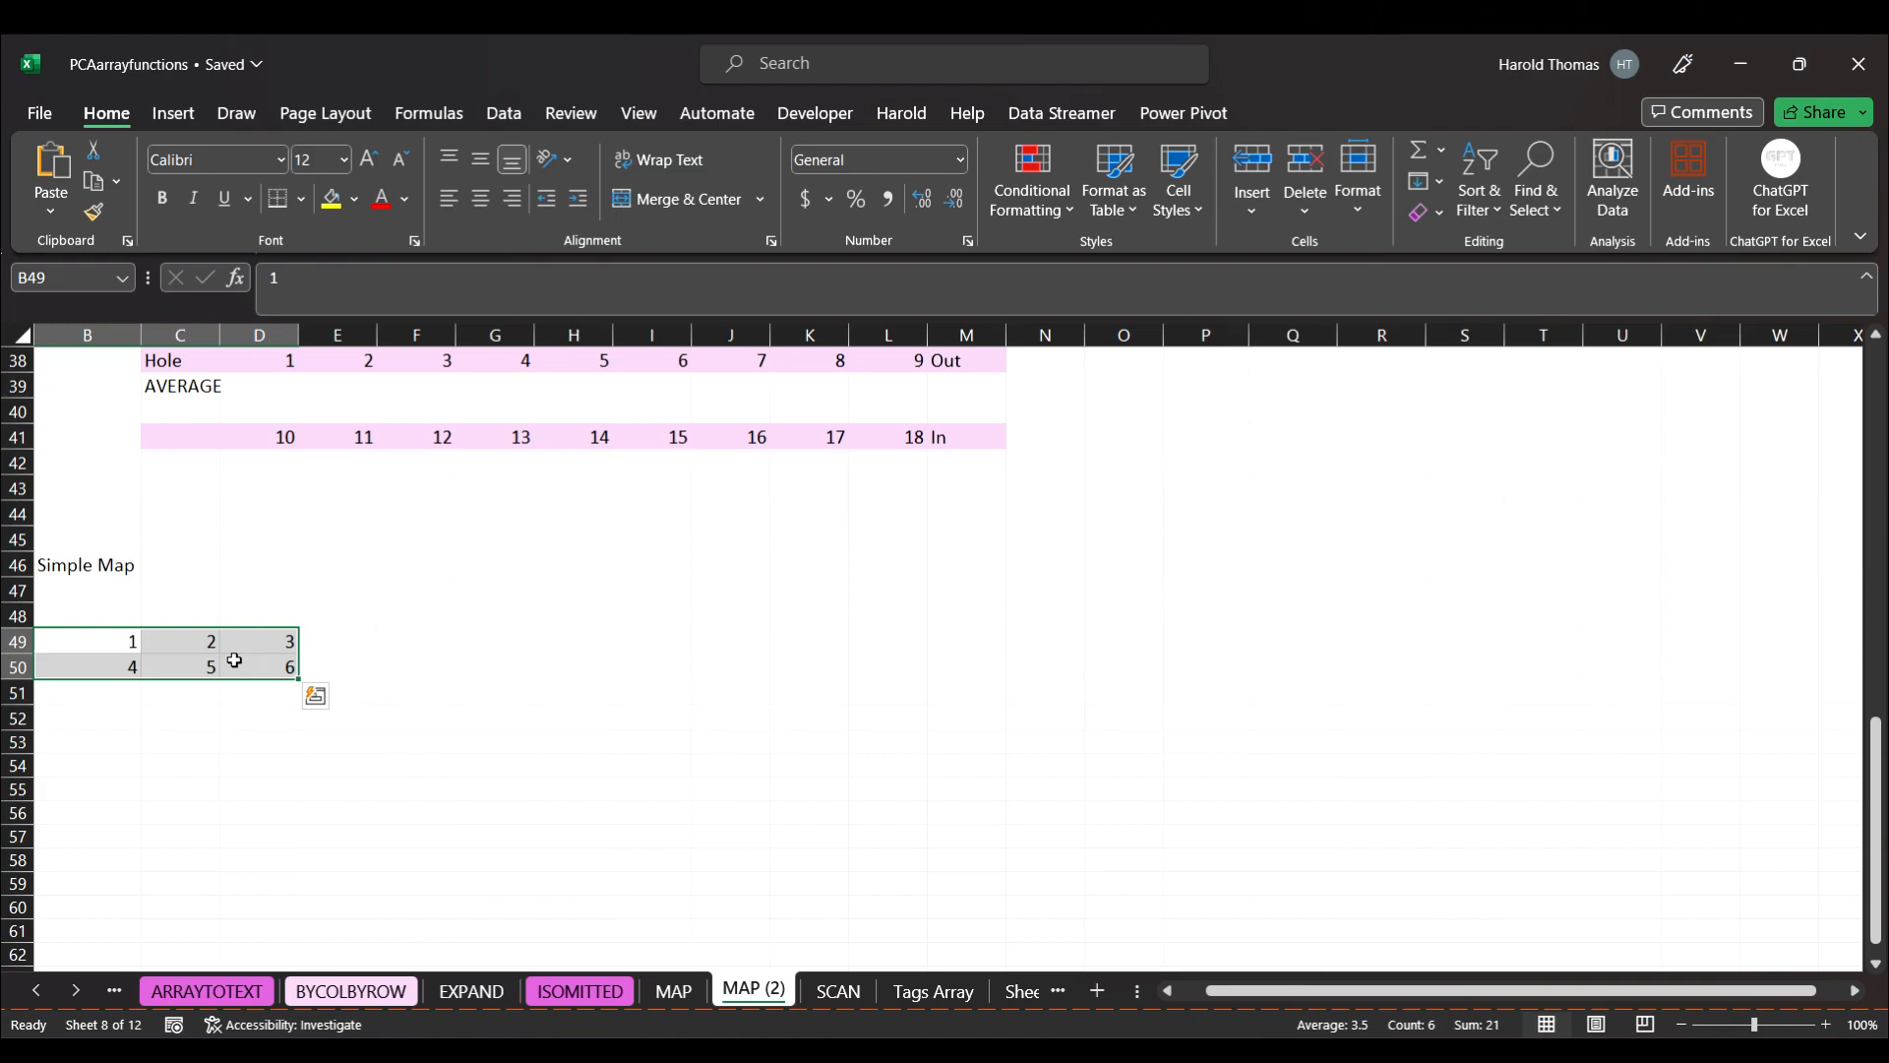
pyautogui.click(437, 633)
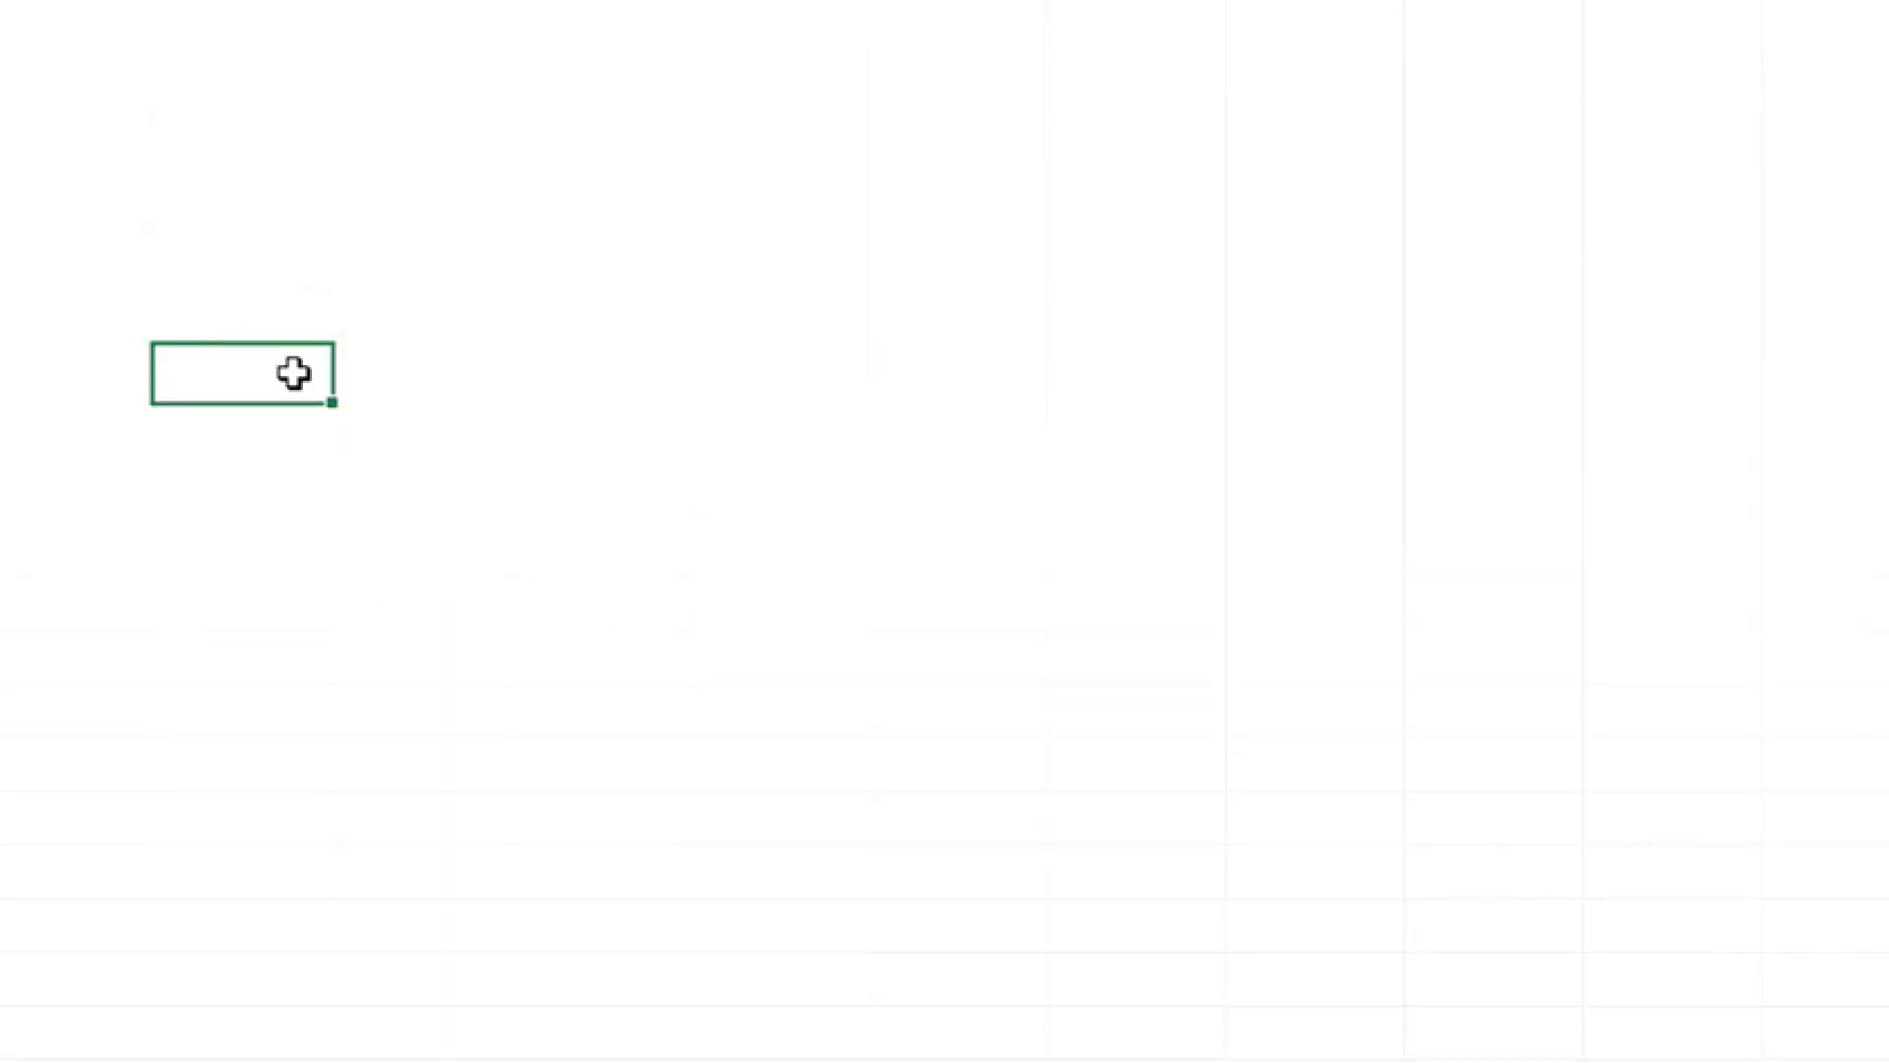
pyautogui.write('=m')
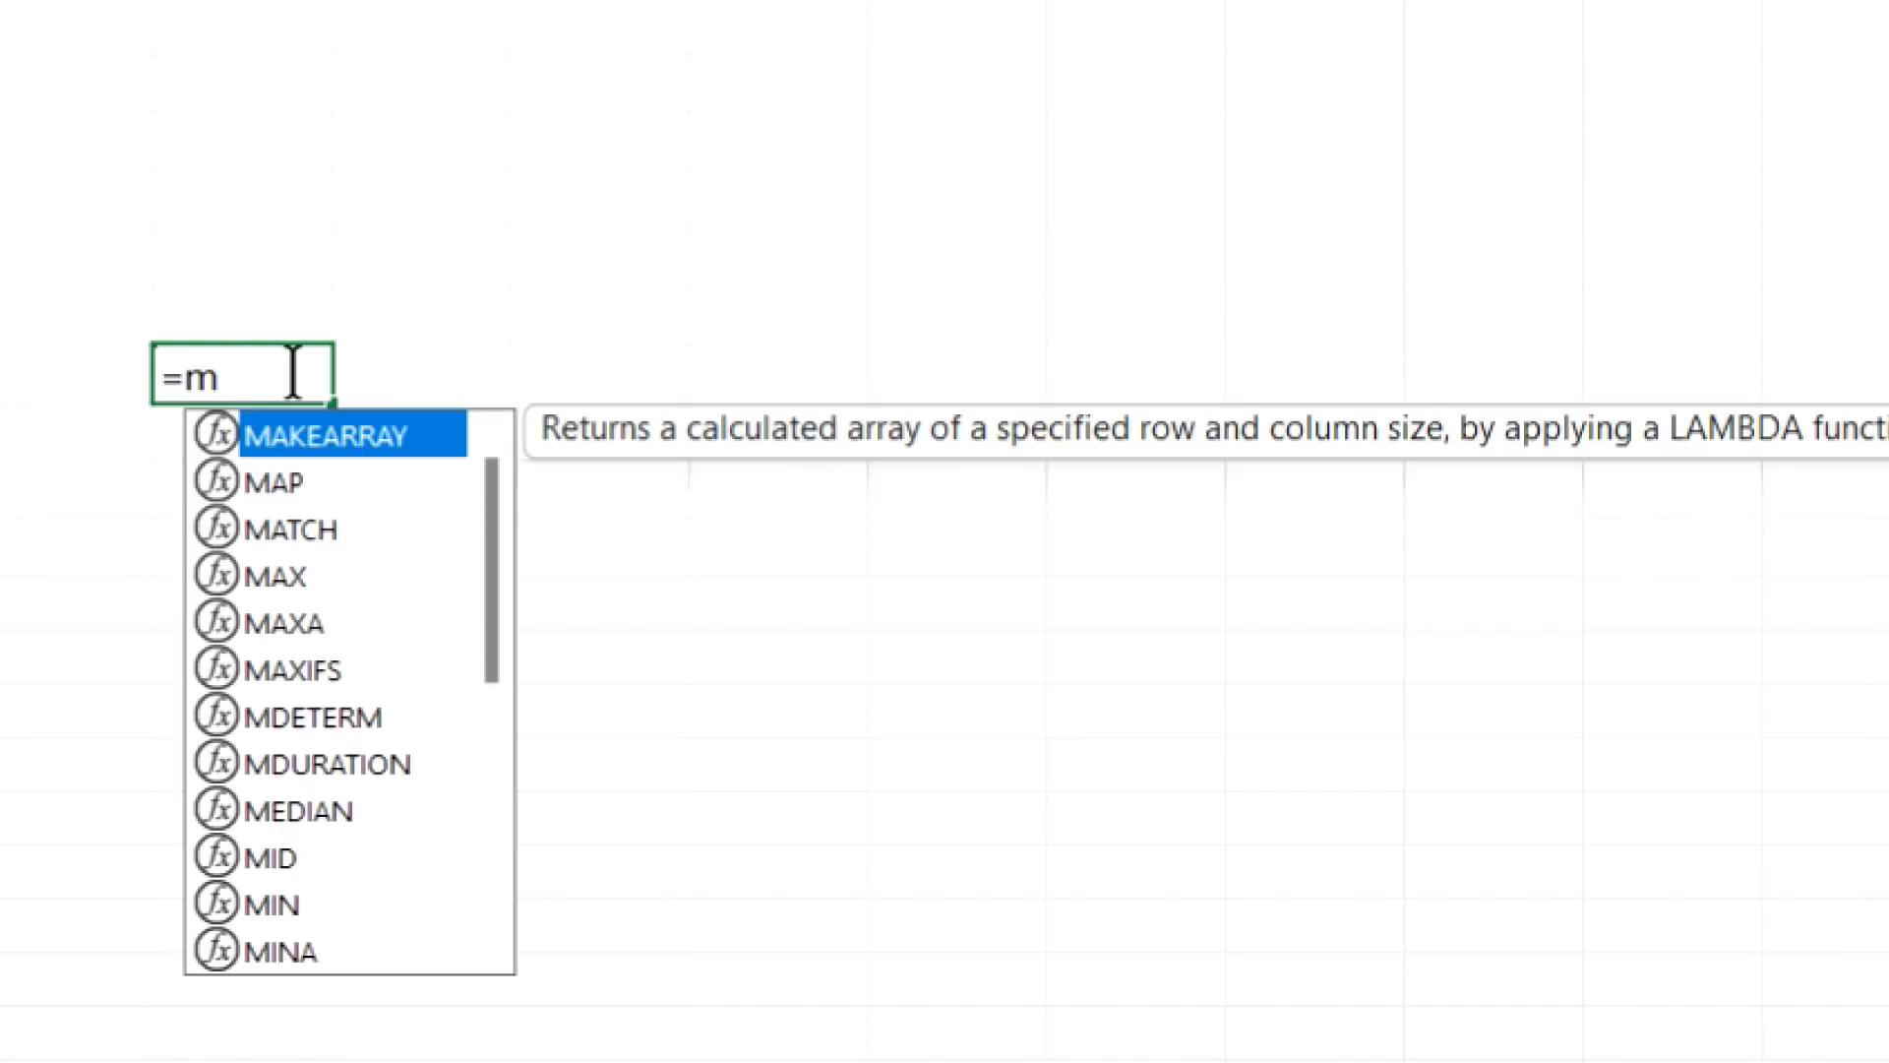
pyautogui.write('ap(')
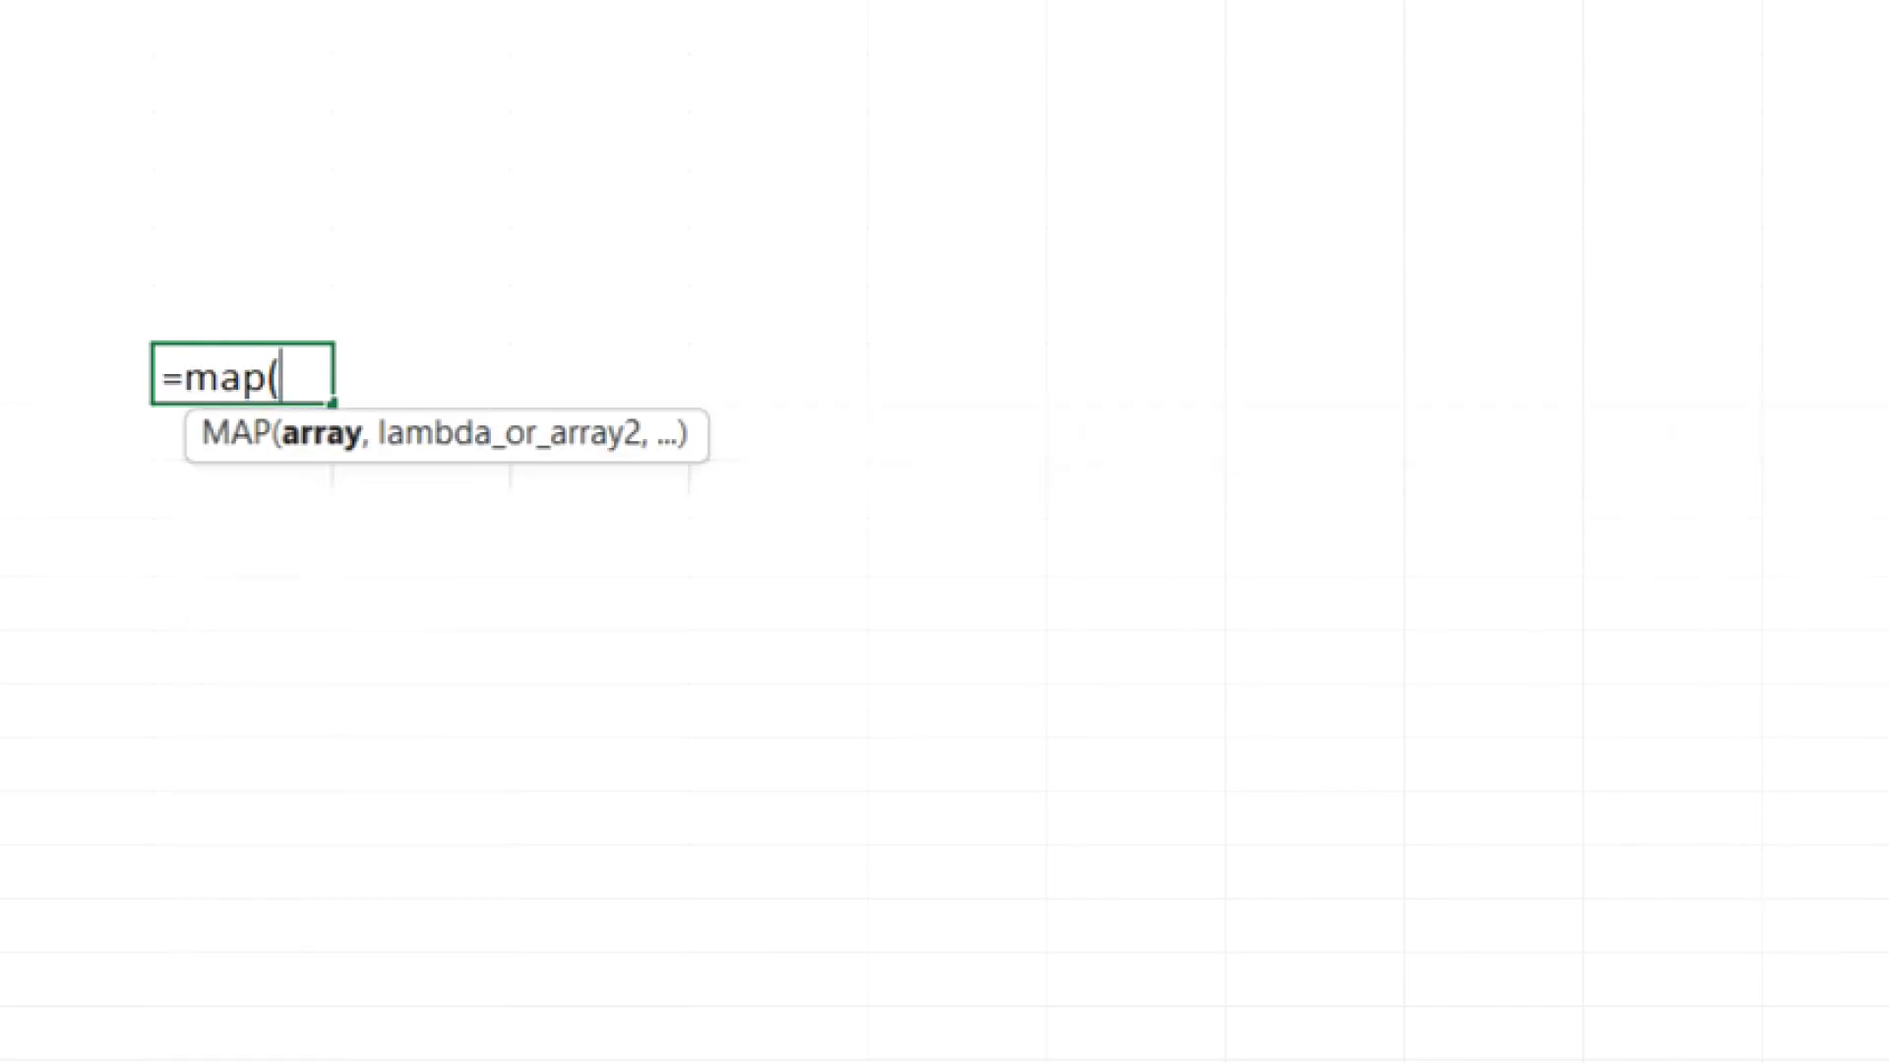
pyautogui.moveTo(0, 374); pyautogui.dragTo(0, 431)
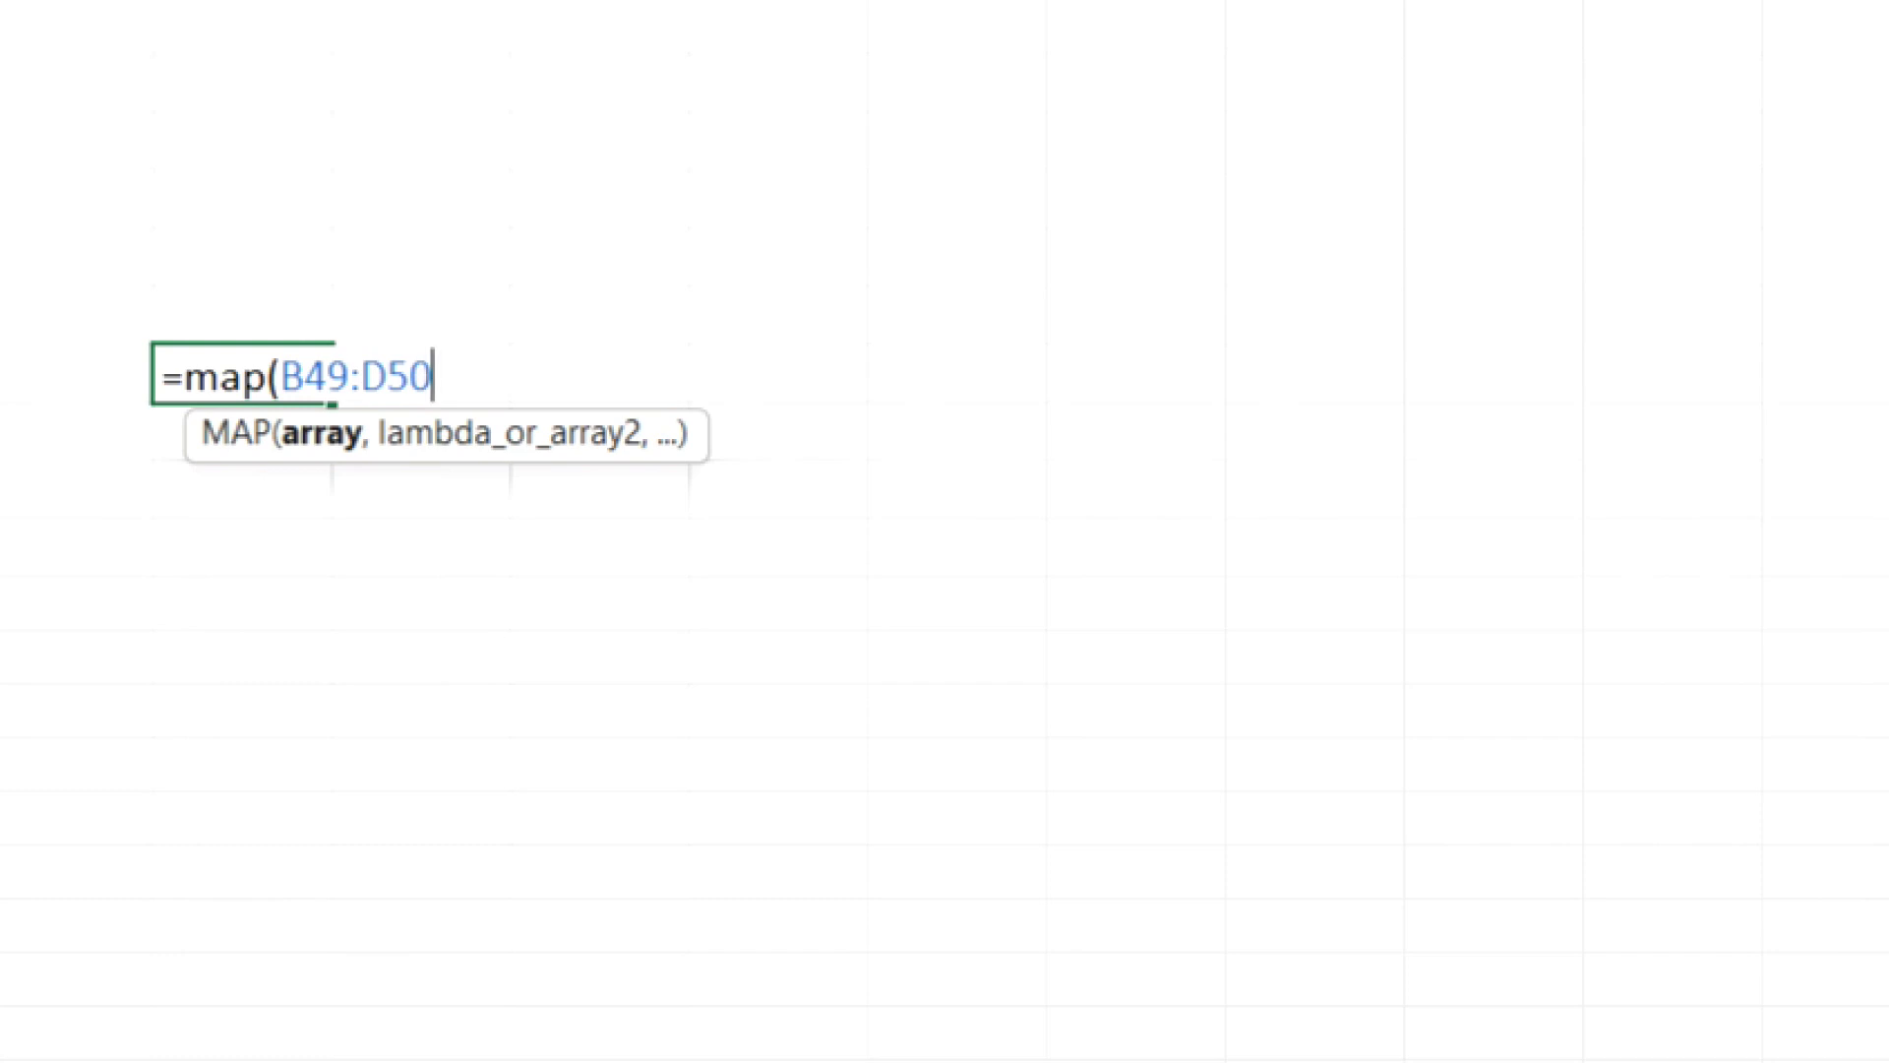
pyautogui.write(',')
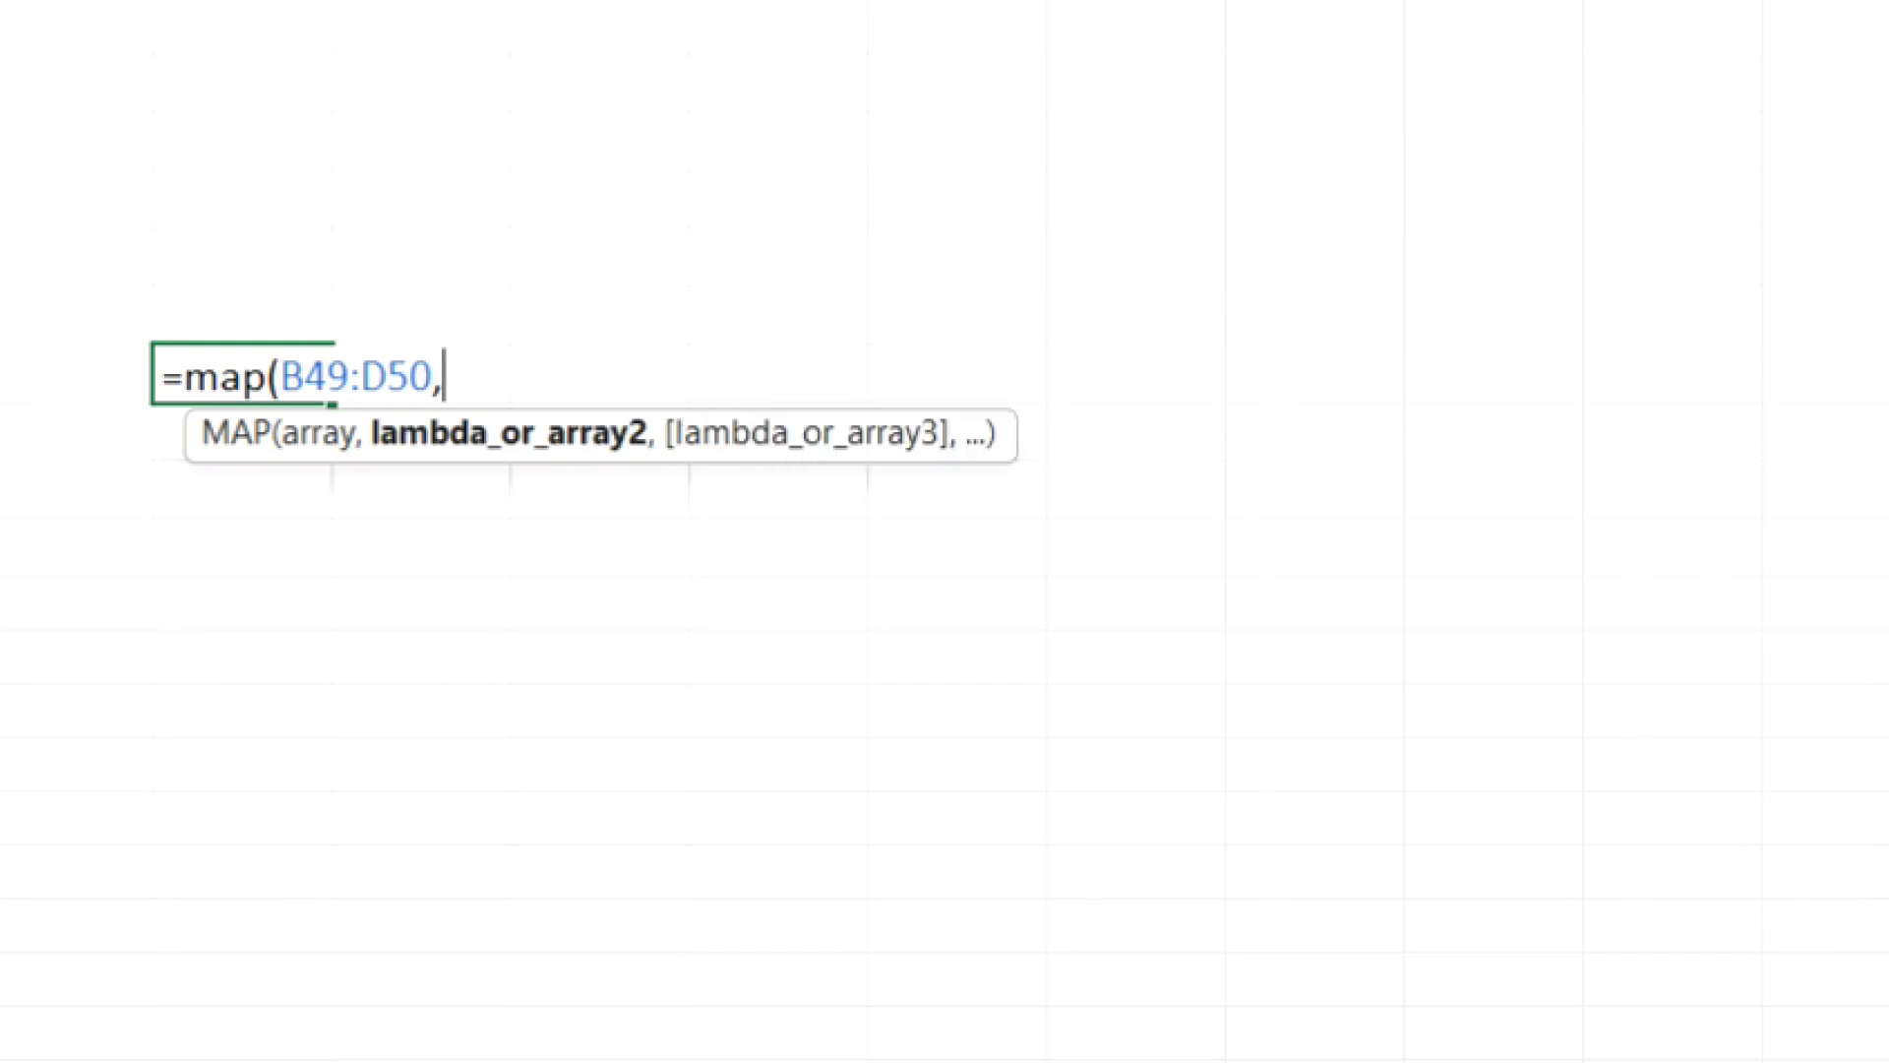
# Complete the F49 MAP formula with LAMBDA(a,a+1) and check the entered formula.
pyautogui.write('lamb')
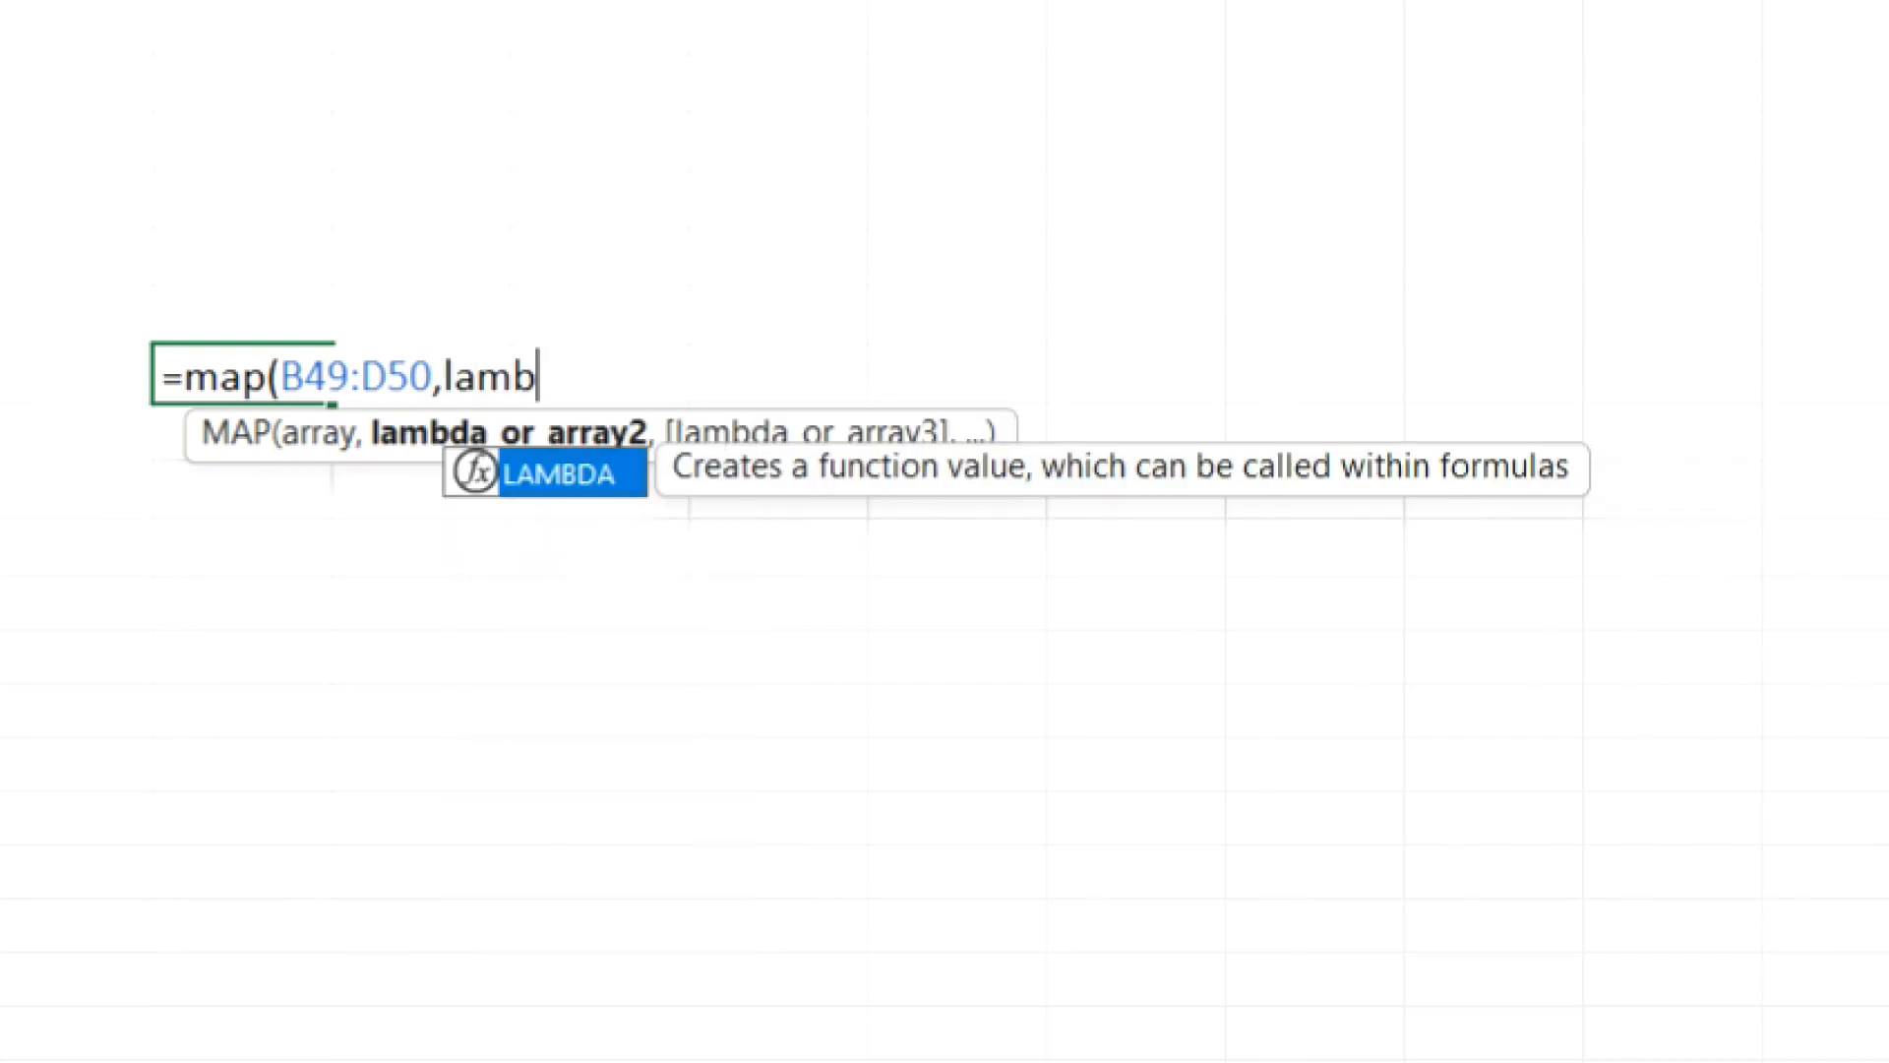
pyautogui.write('da(a')
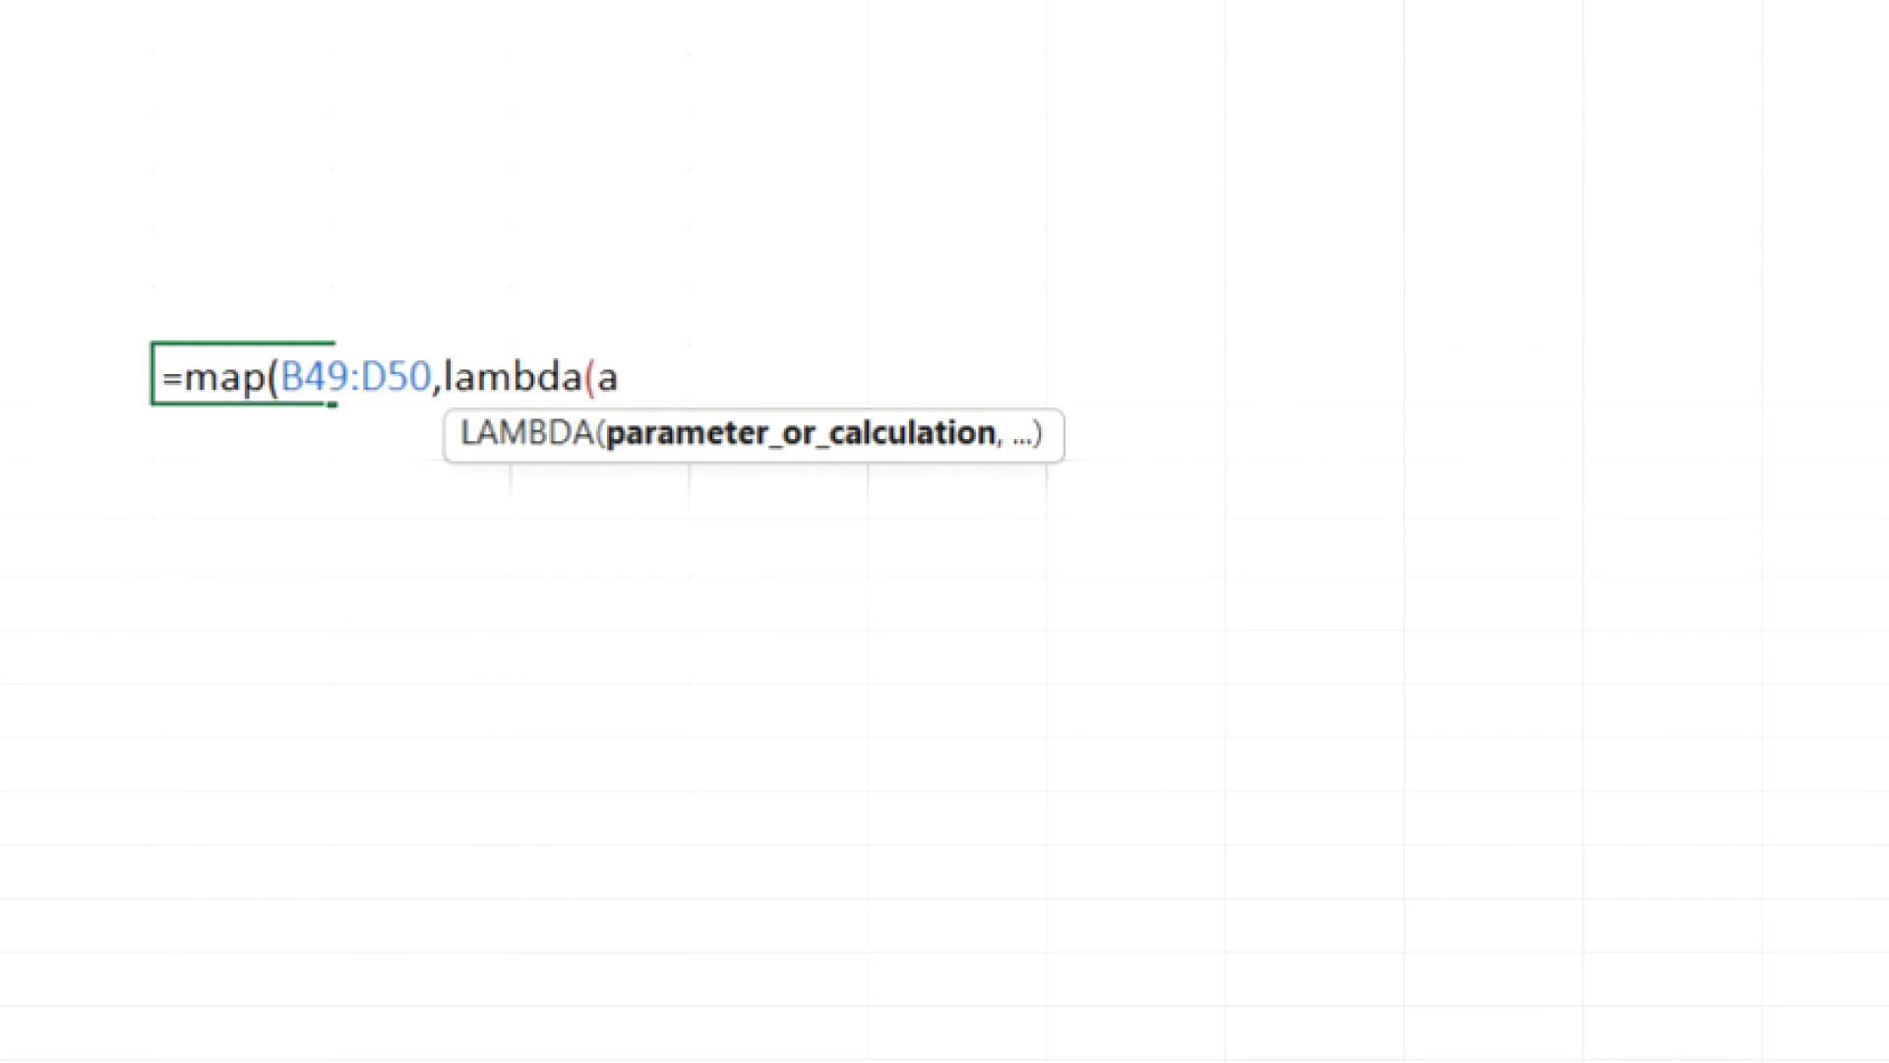
pyautogui.write(',')
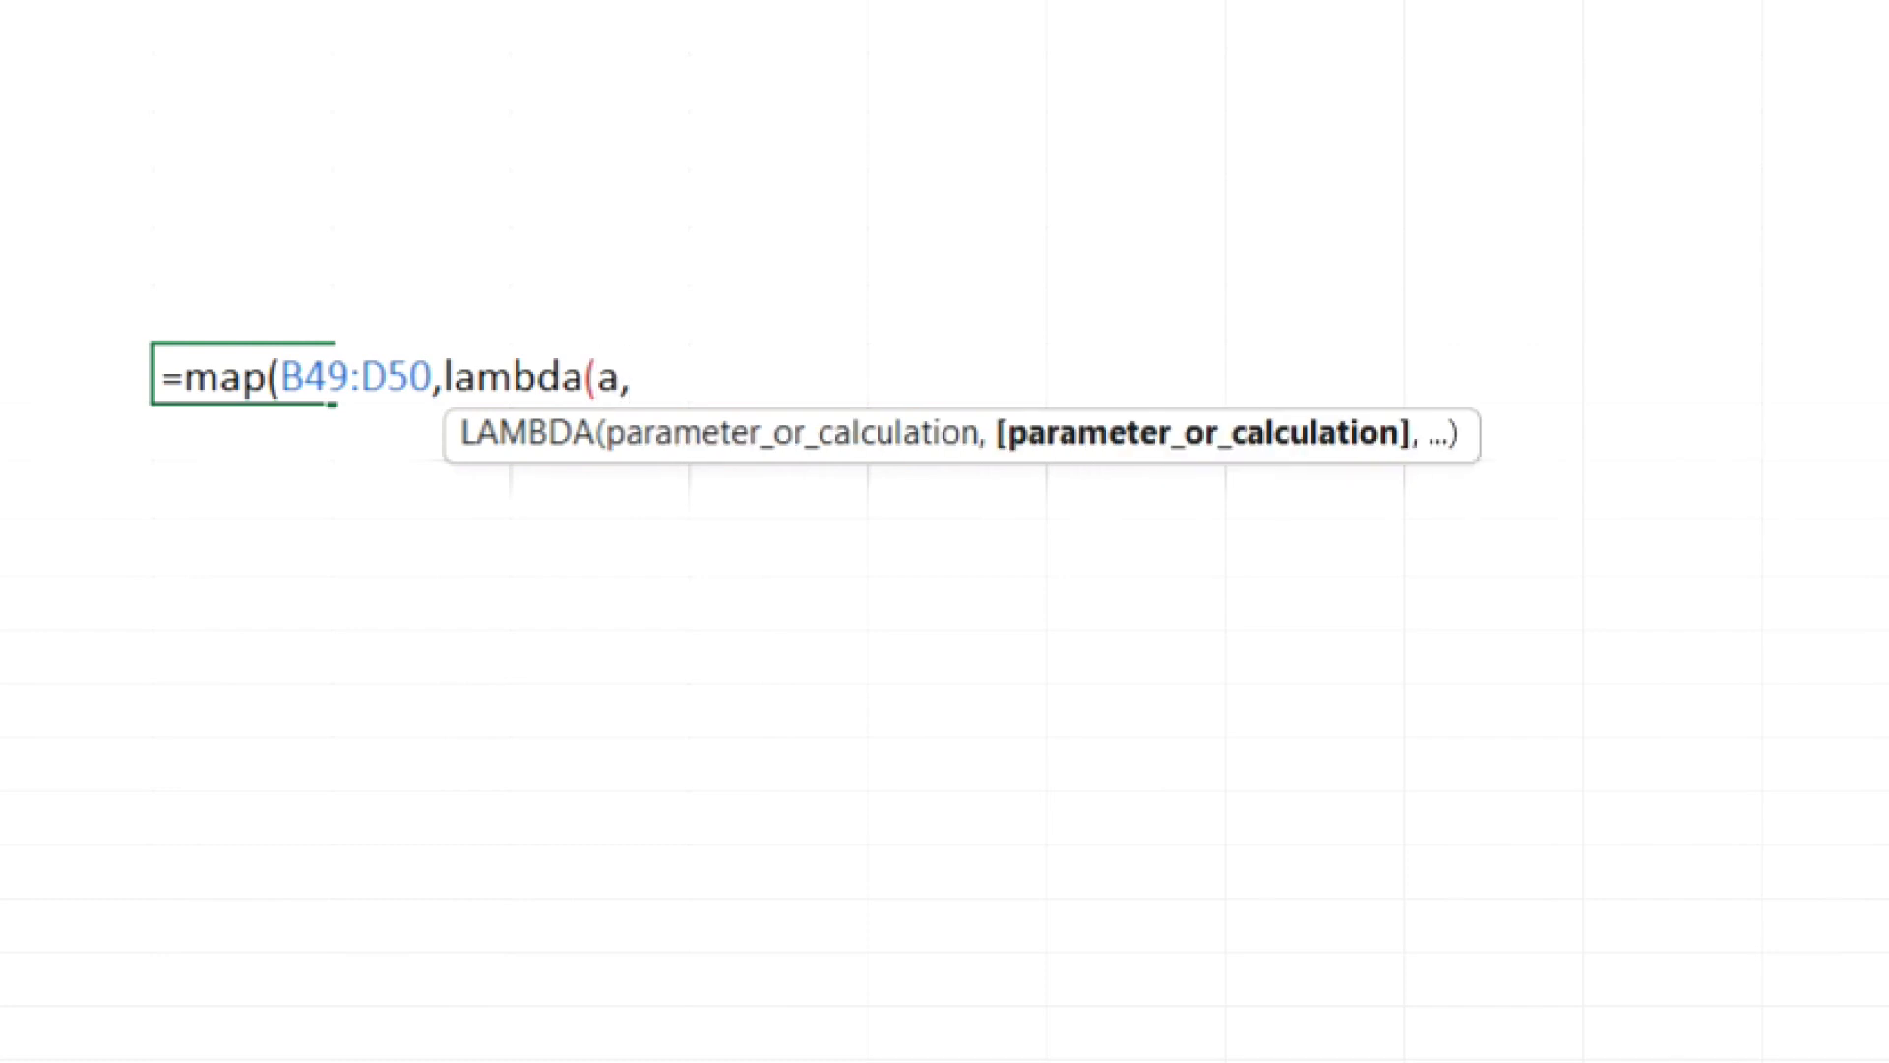
pyautogui.write('a')
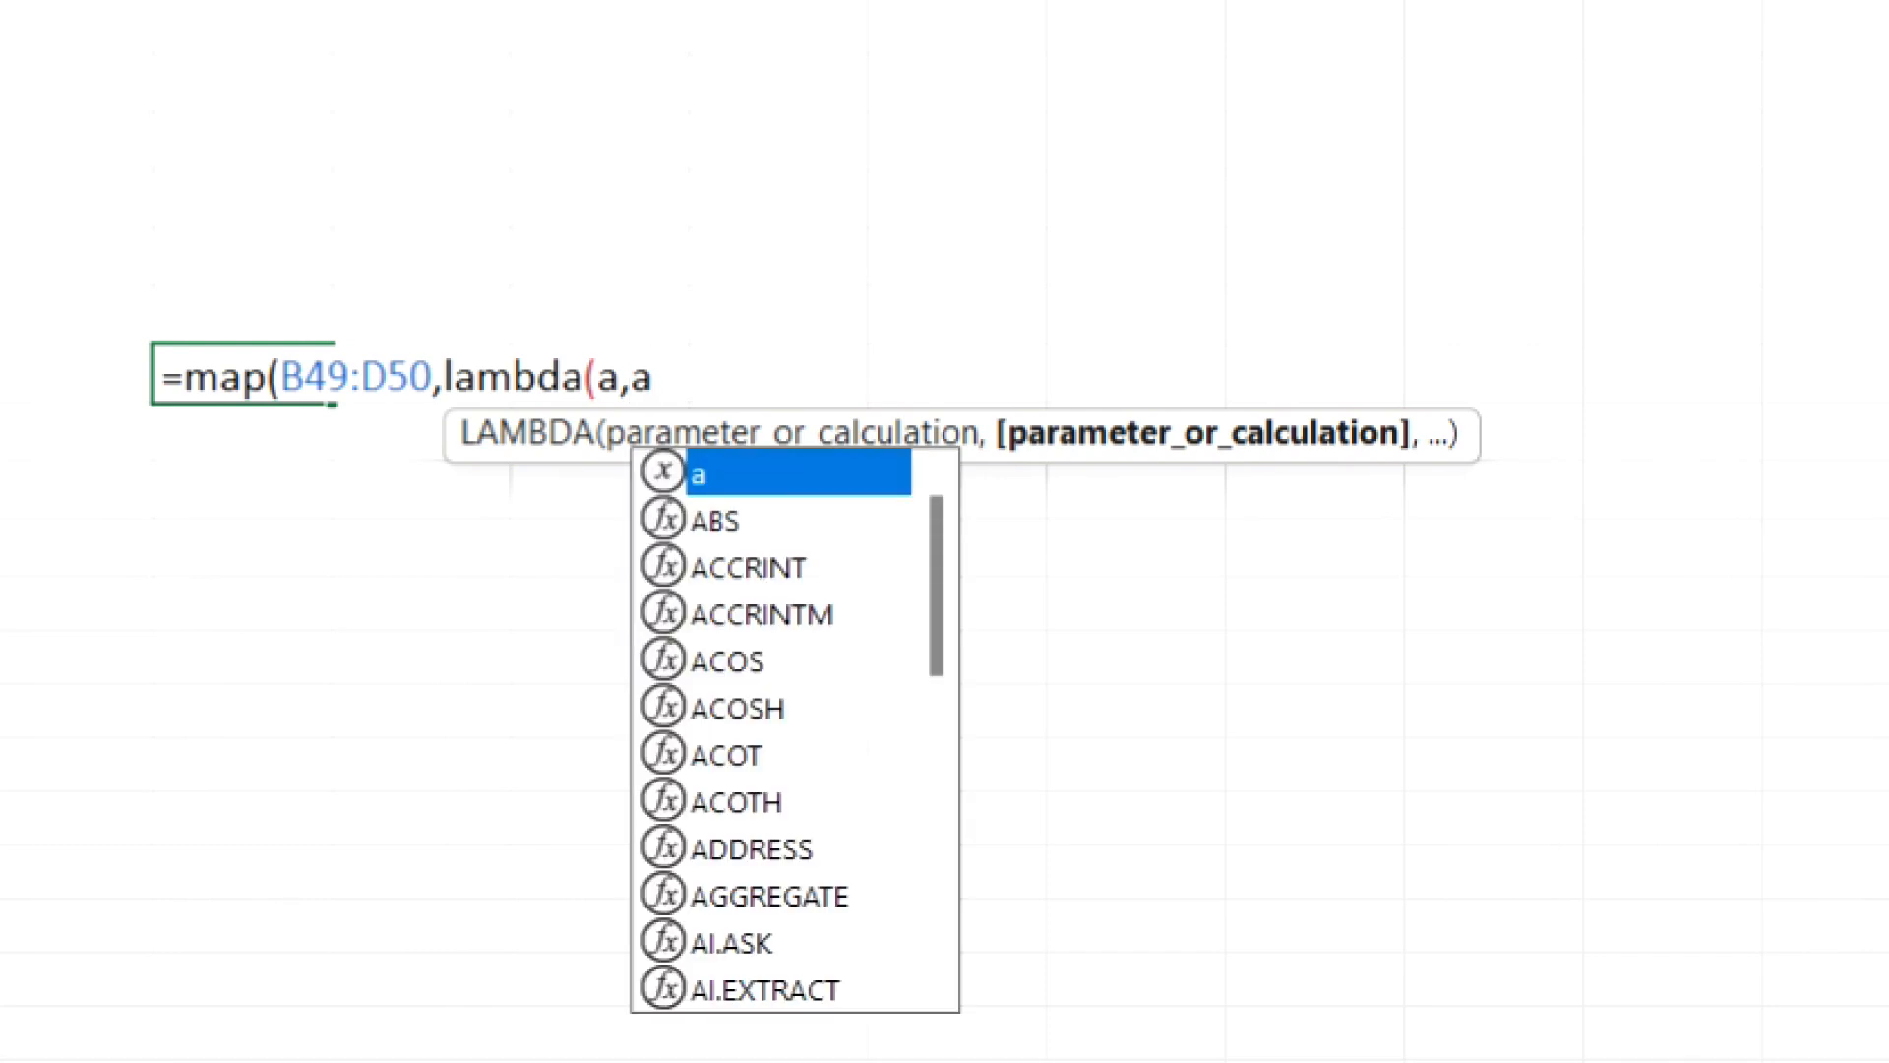
pyautogui.write('+1')
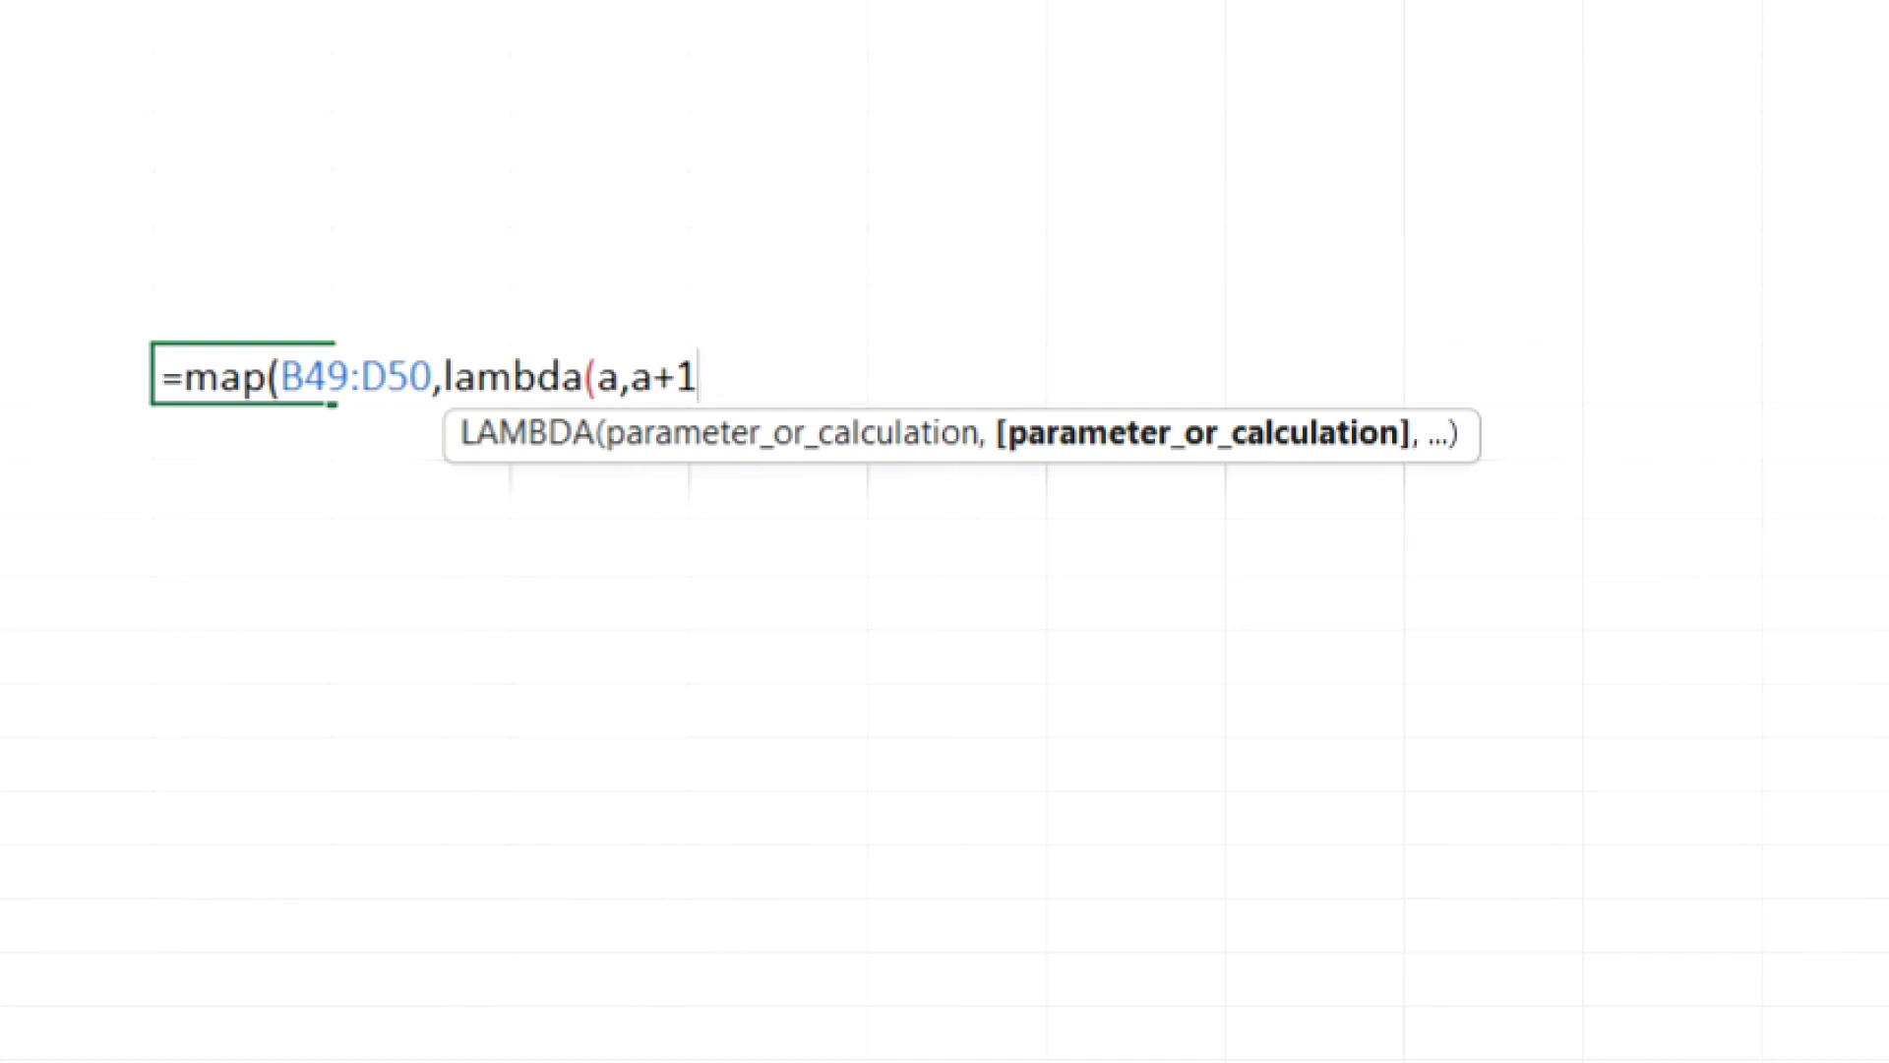
pyautogui.write(')')
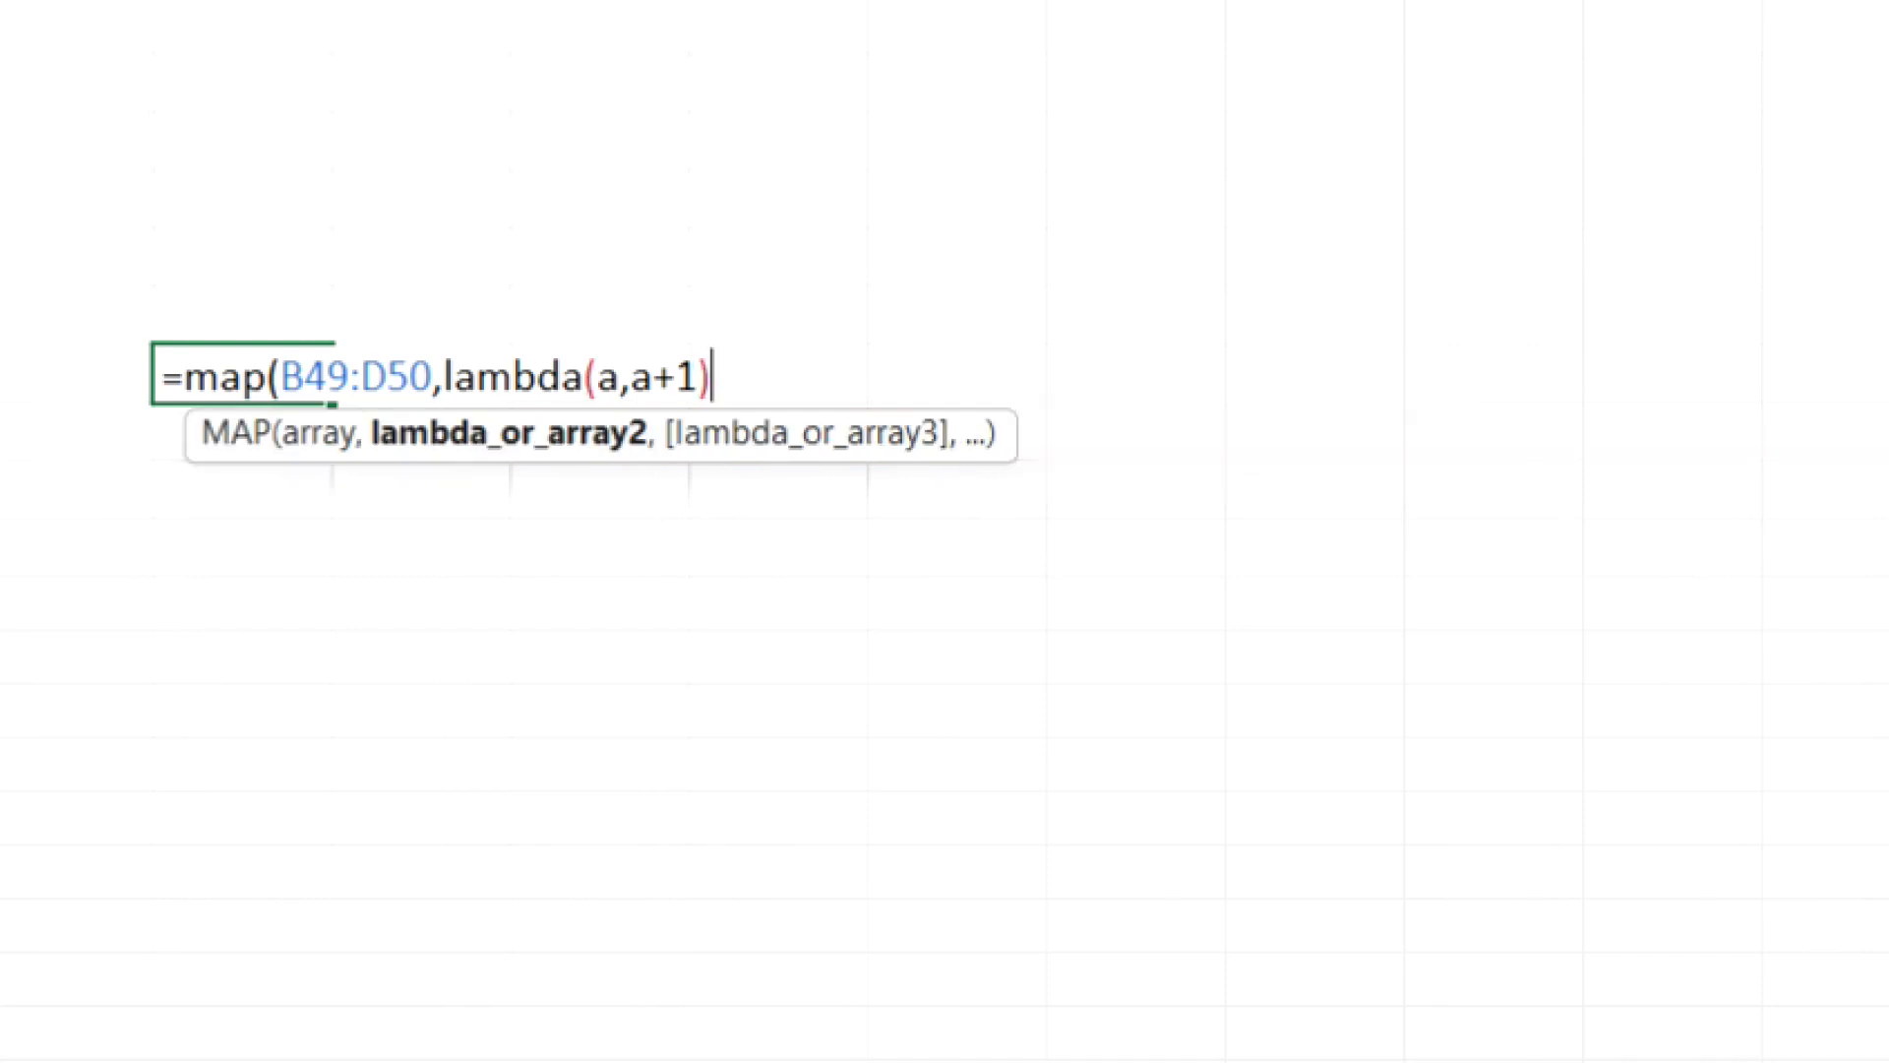
pyautogui.write(')')
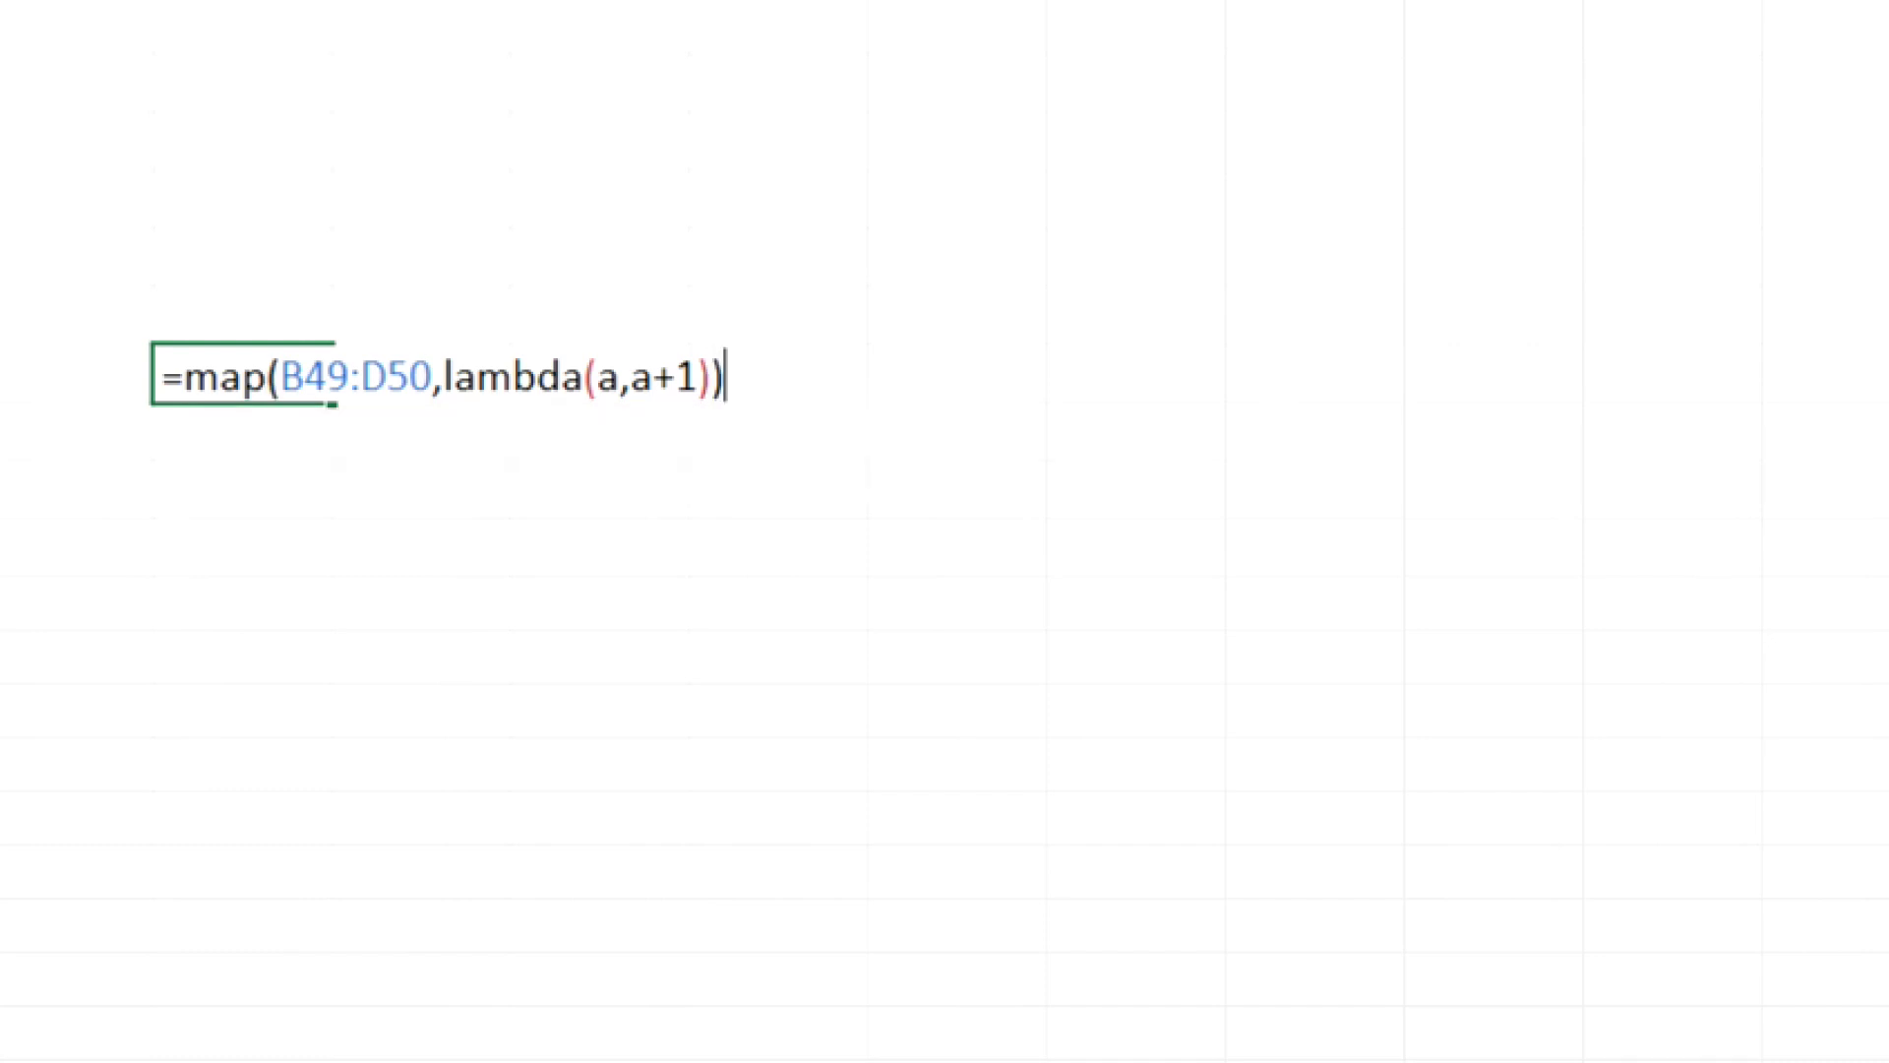
pyautogui.press('Return')
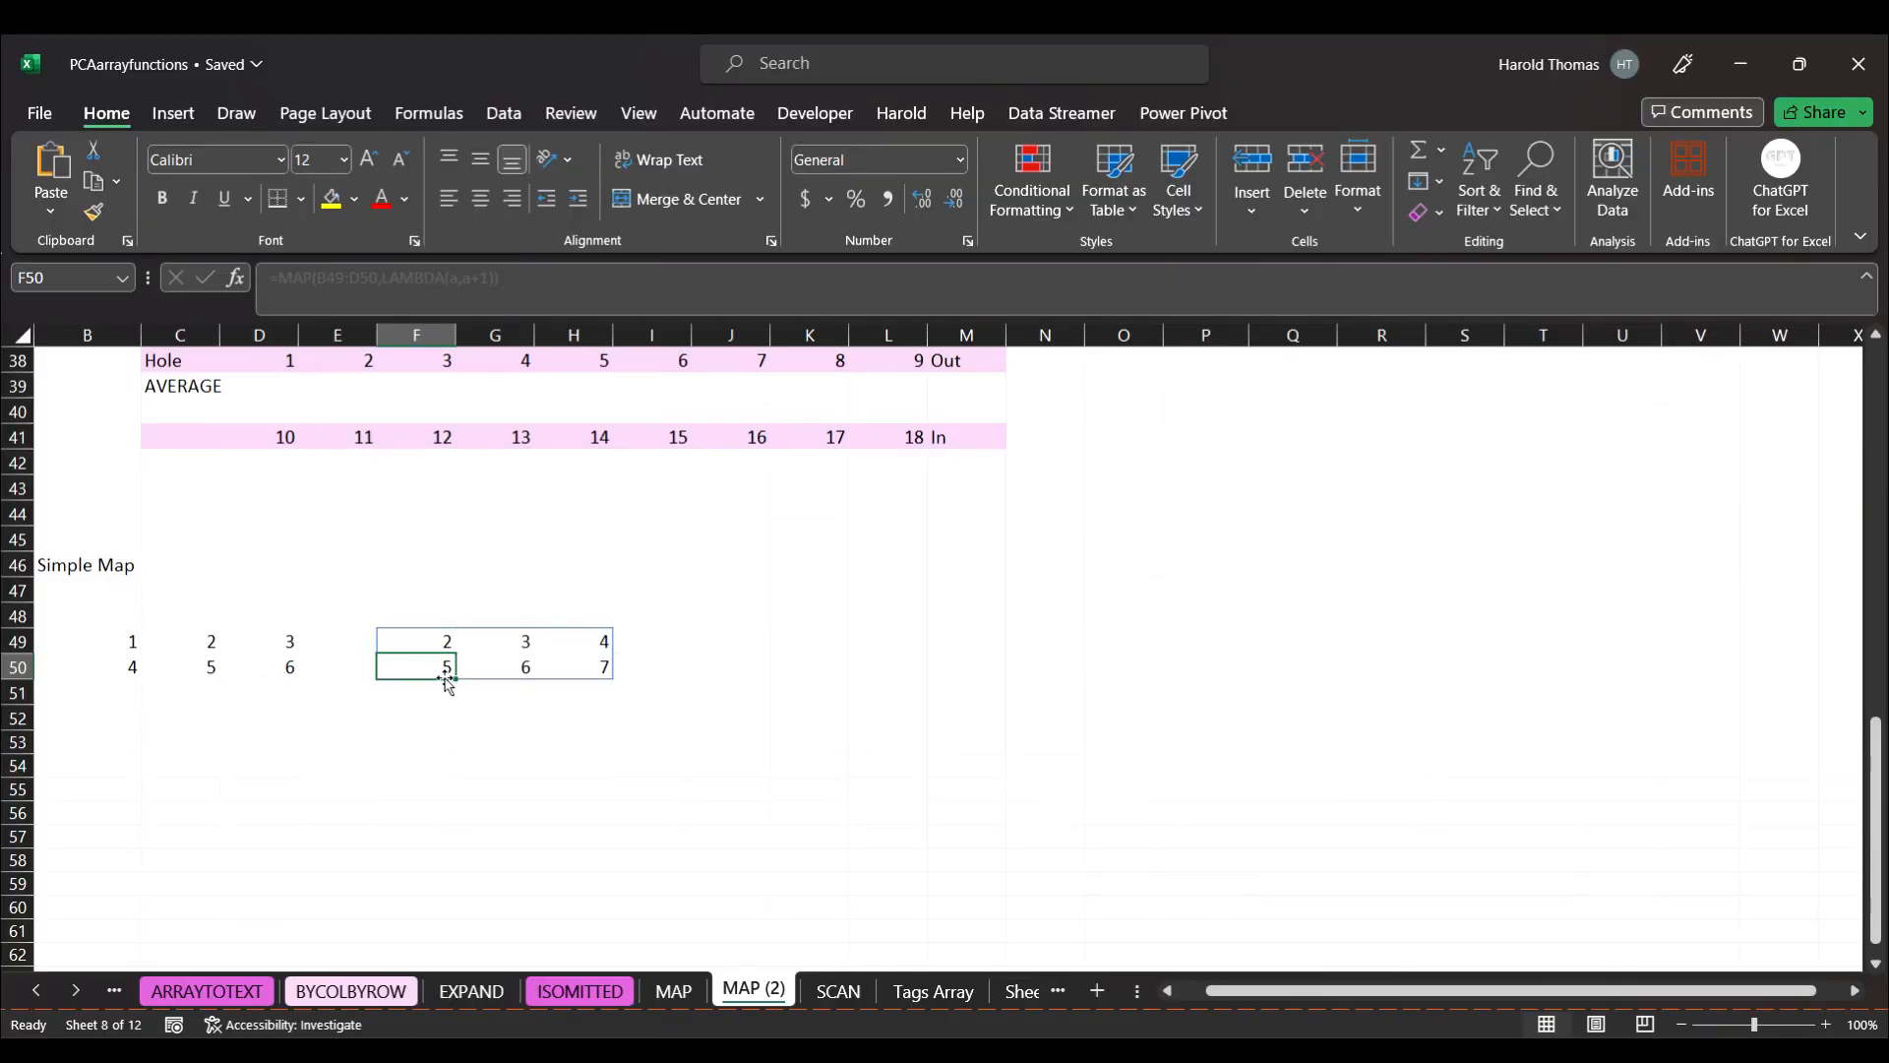
pyautogui.click(398, 640)
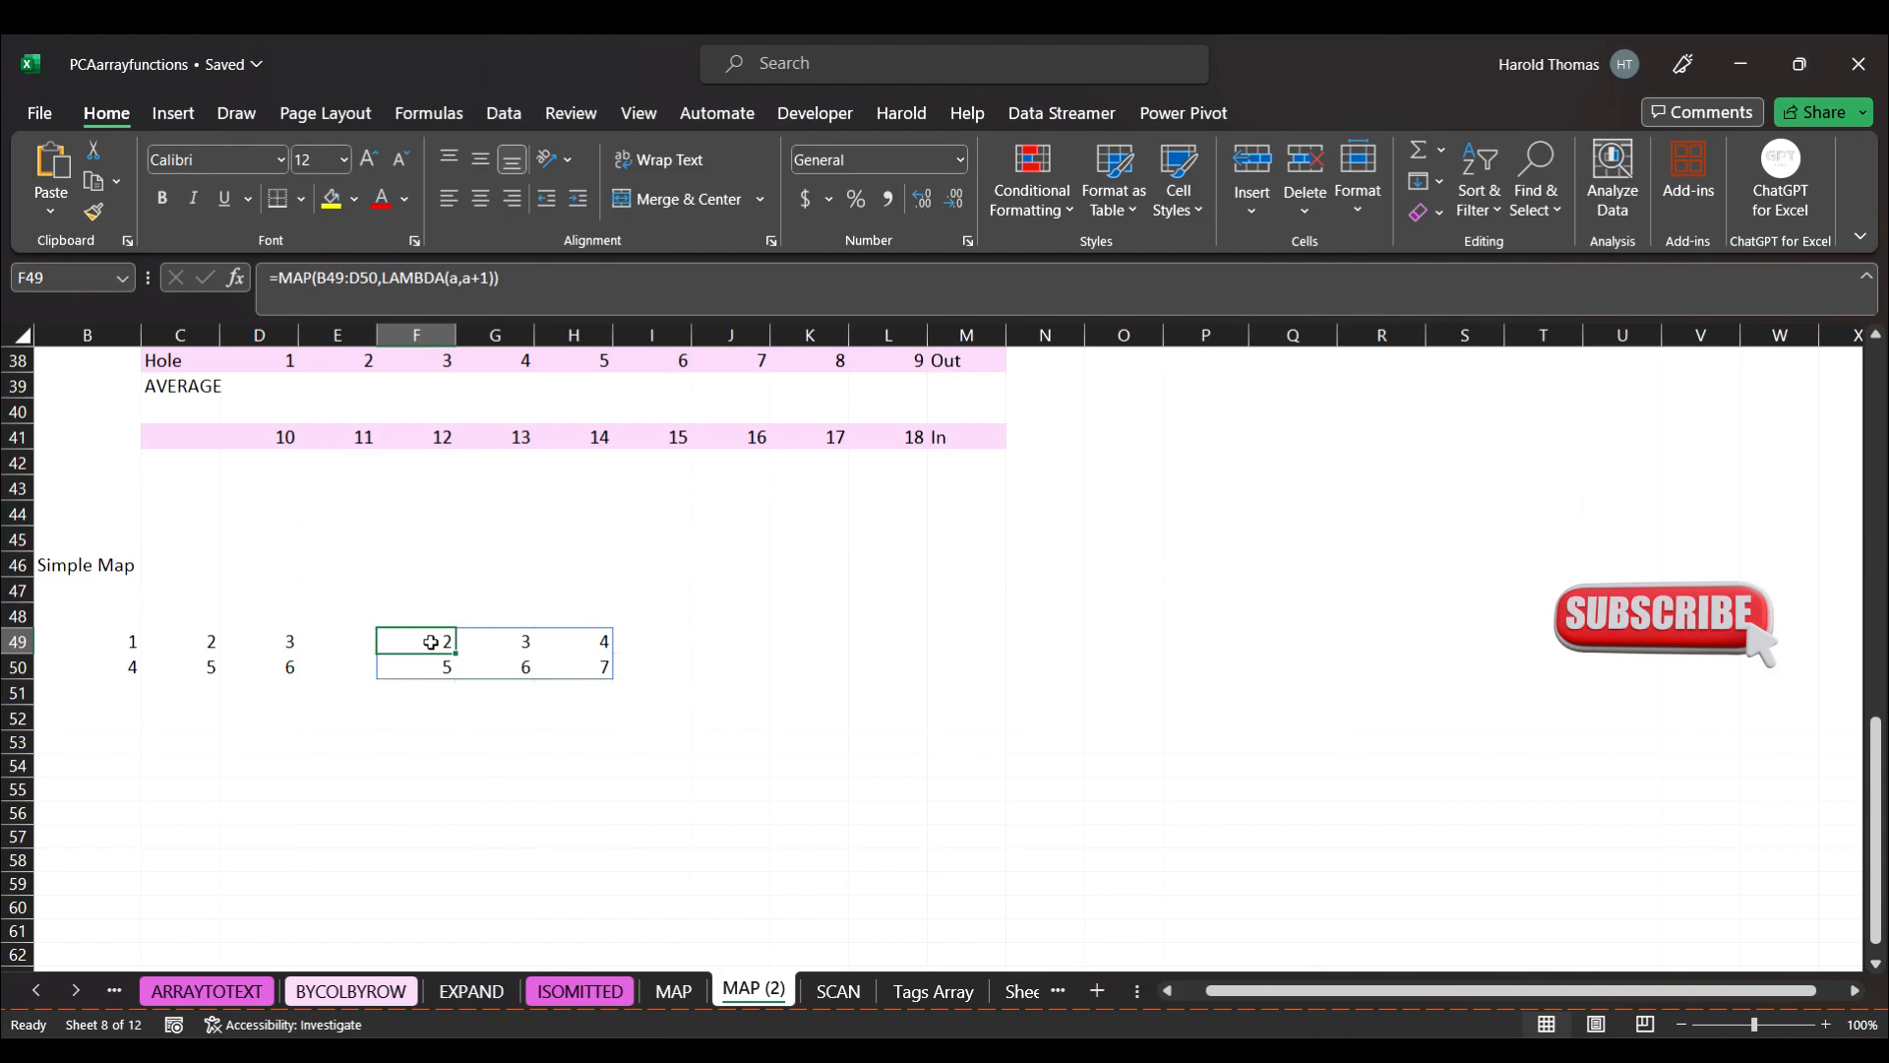
# Change the source value in C49 to 4 and compare the source cells with the mapped output.
pyautogui.click(185, 645)
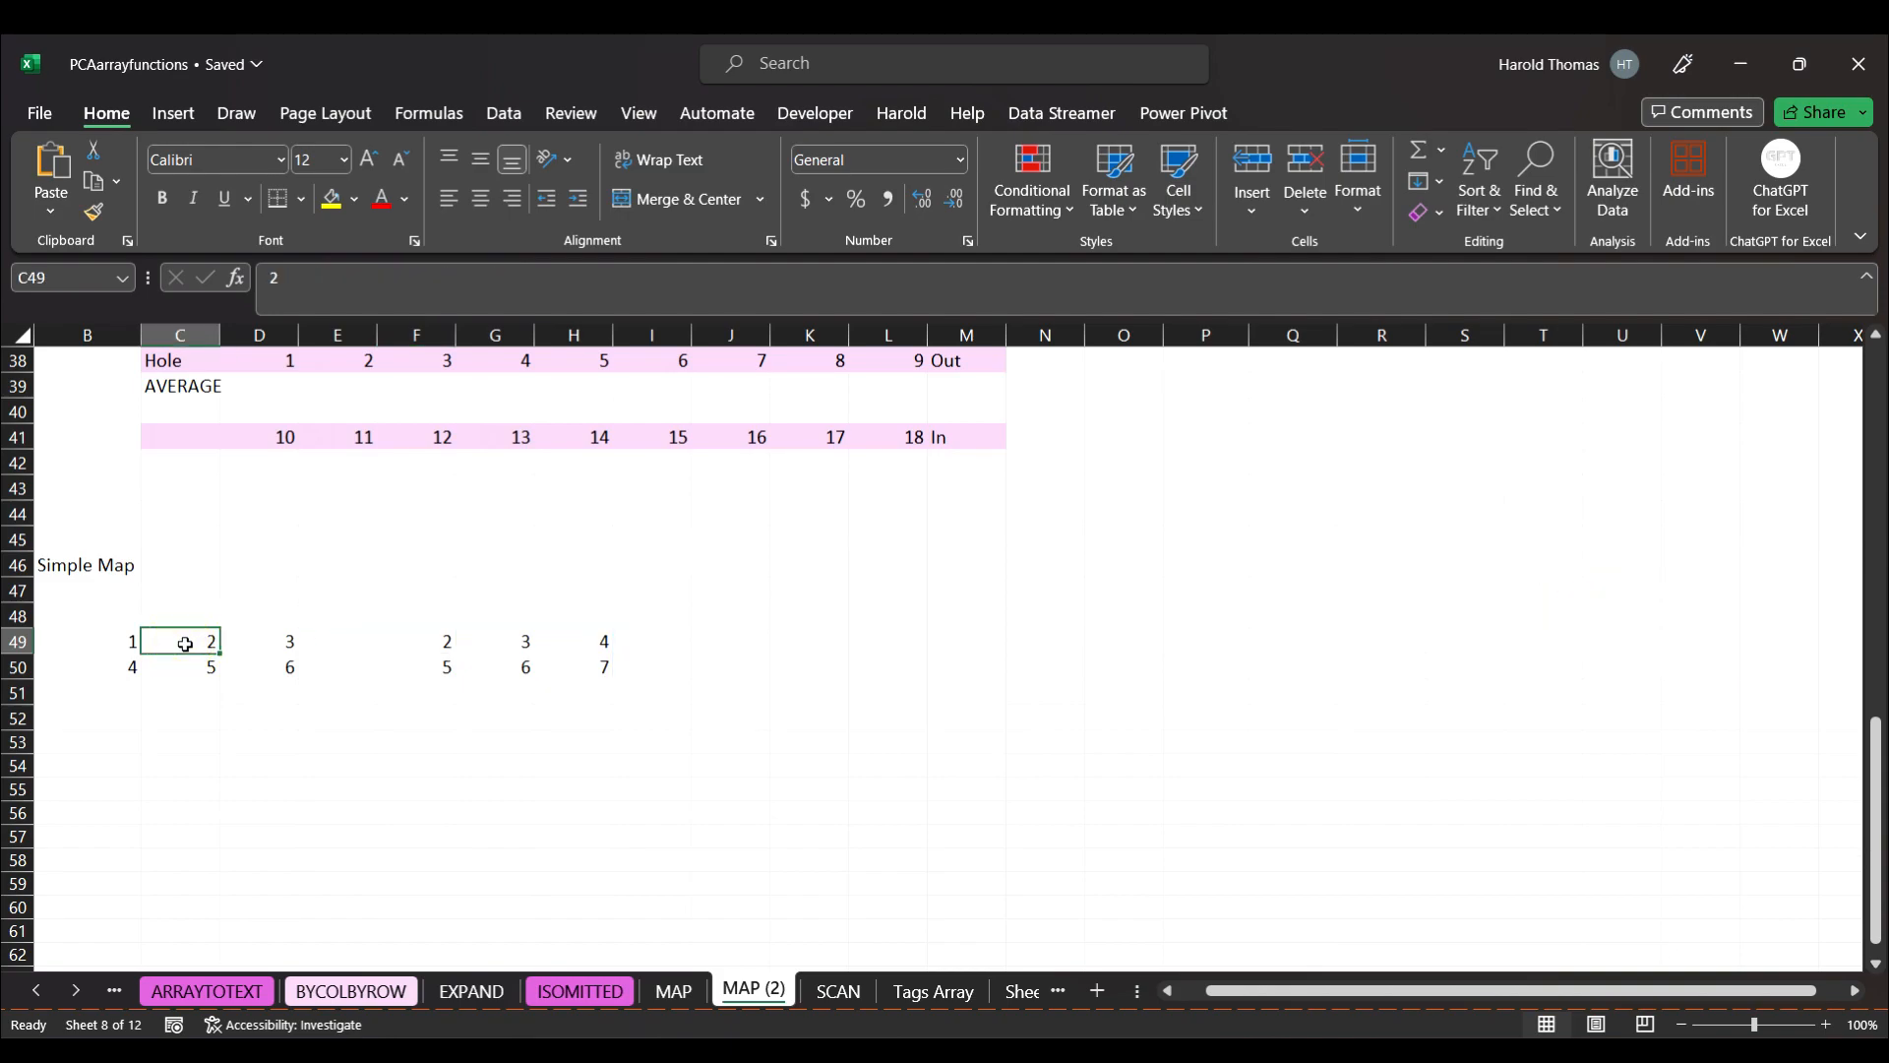
pyautogui.write('4')
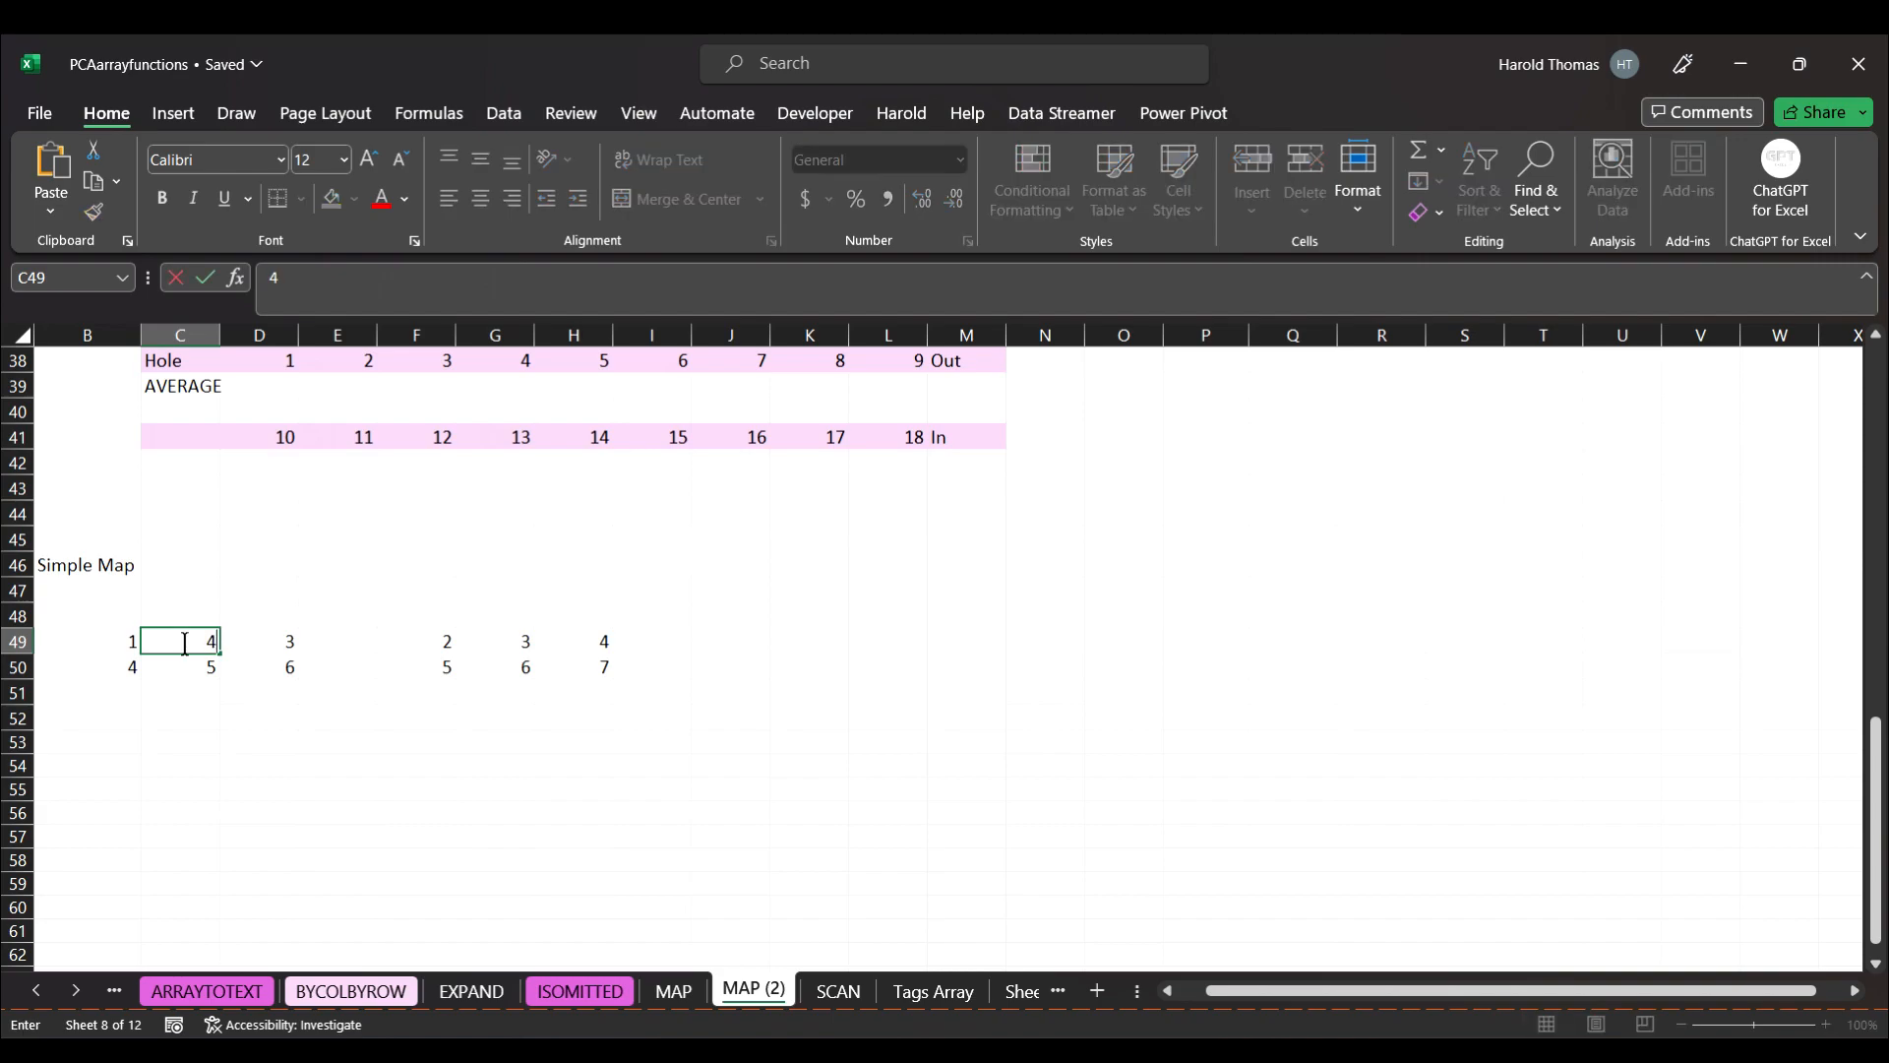
pyautogui.press('Return')
pyautogui.click(488, 640)
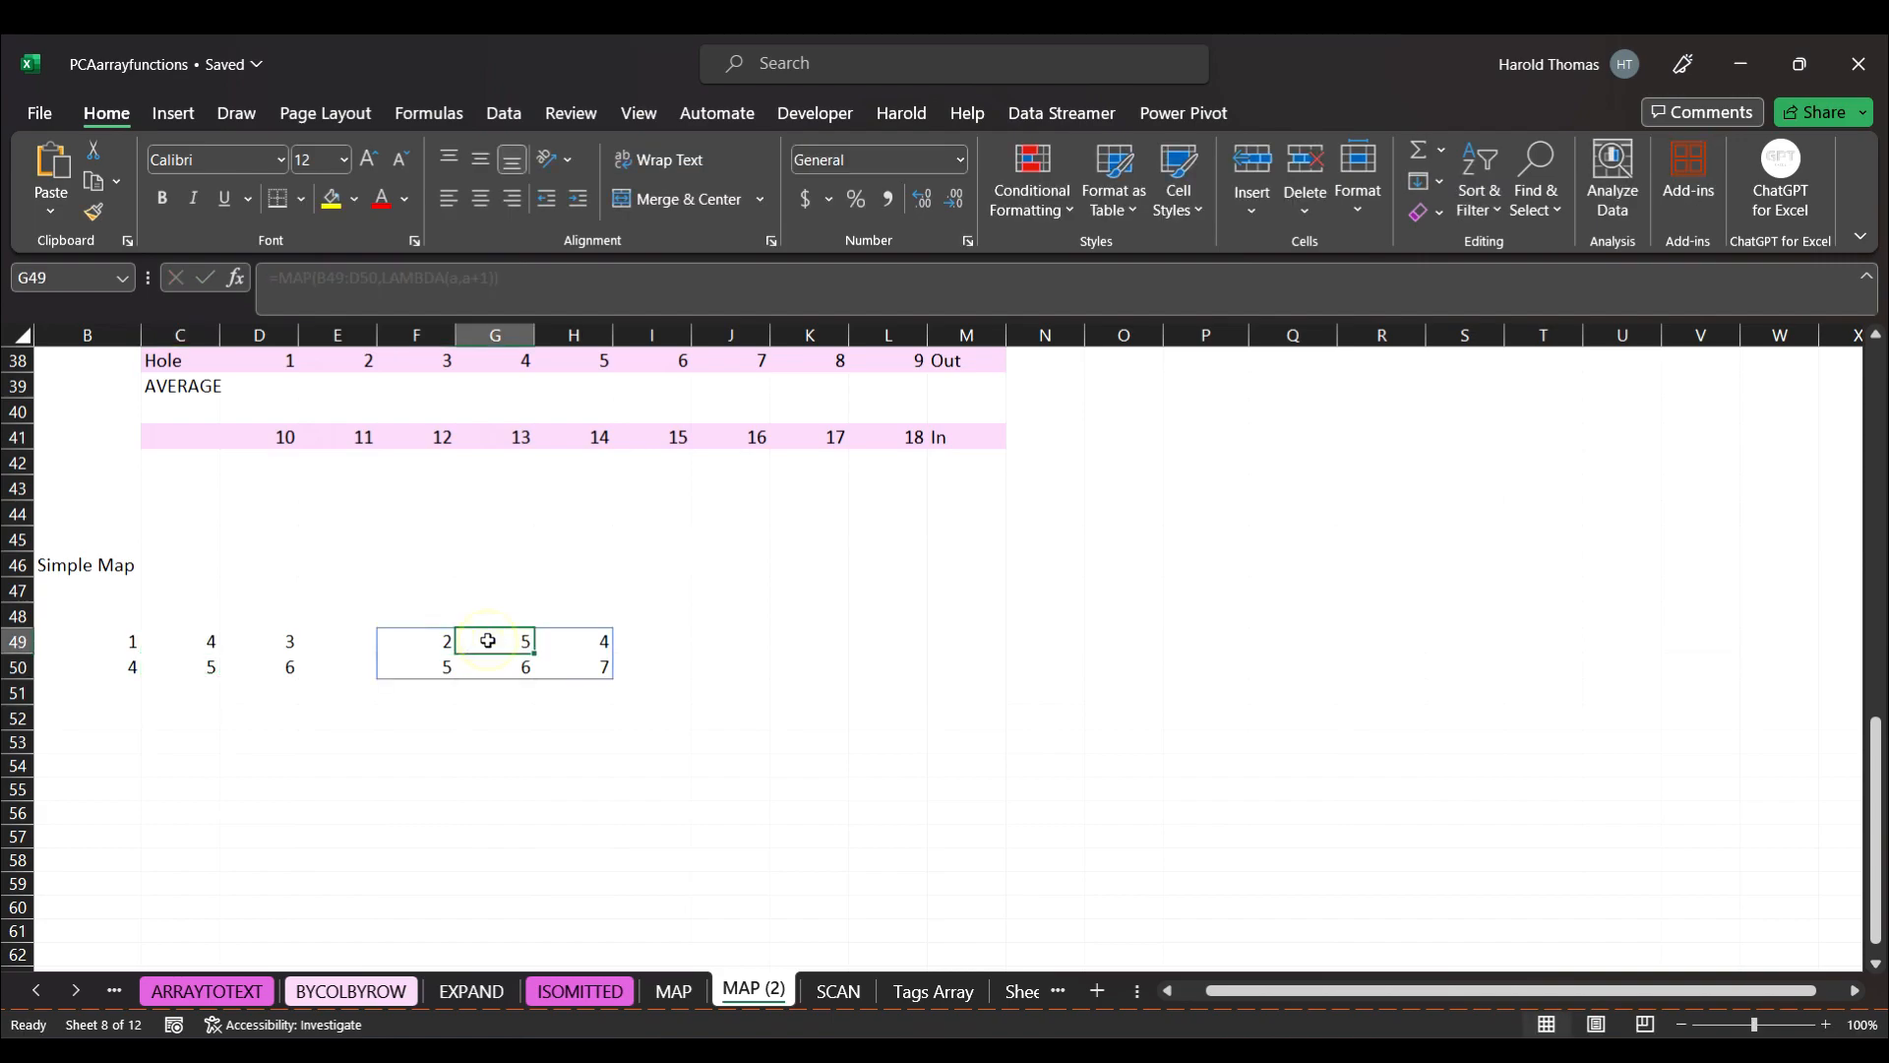
pyautogui.click(388, 640)
pyautogui.click(111, 640)
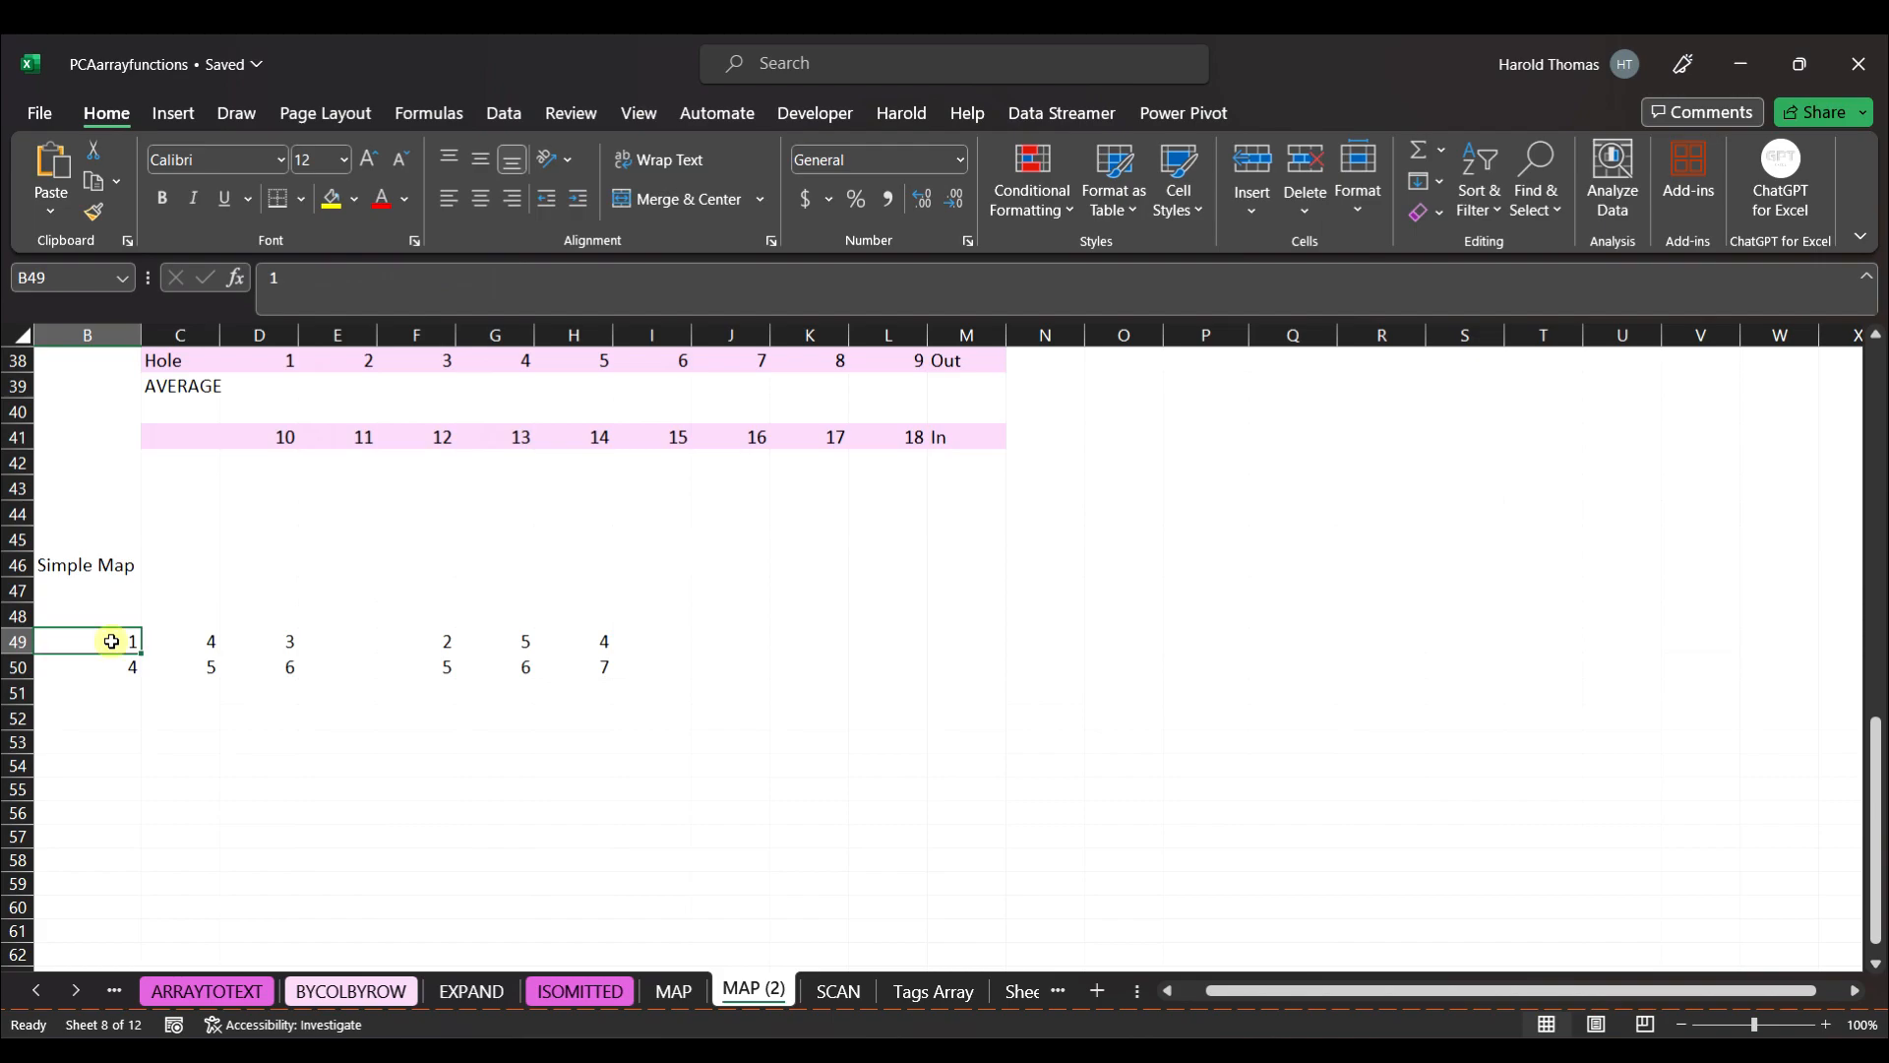
pyautogui.click(423, 637)
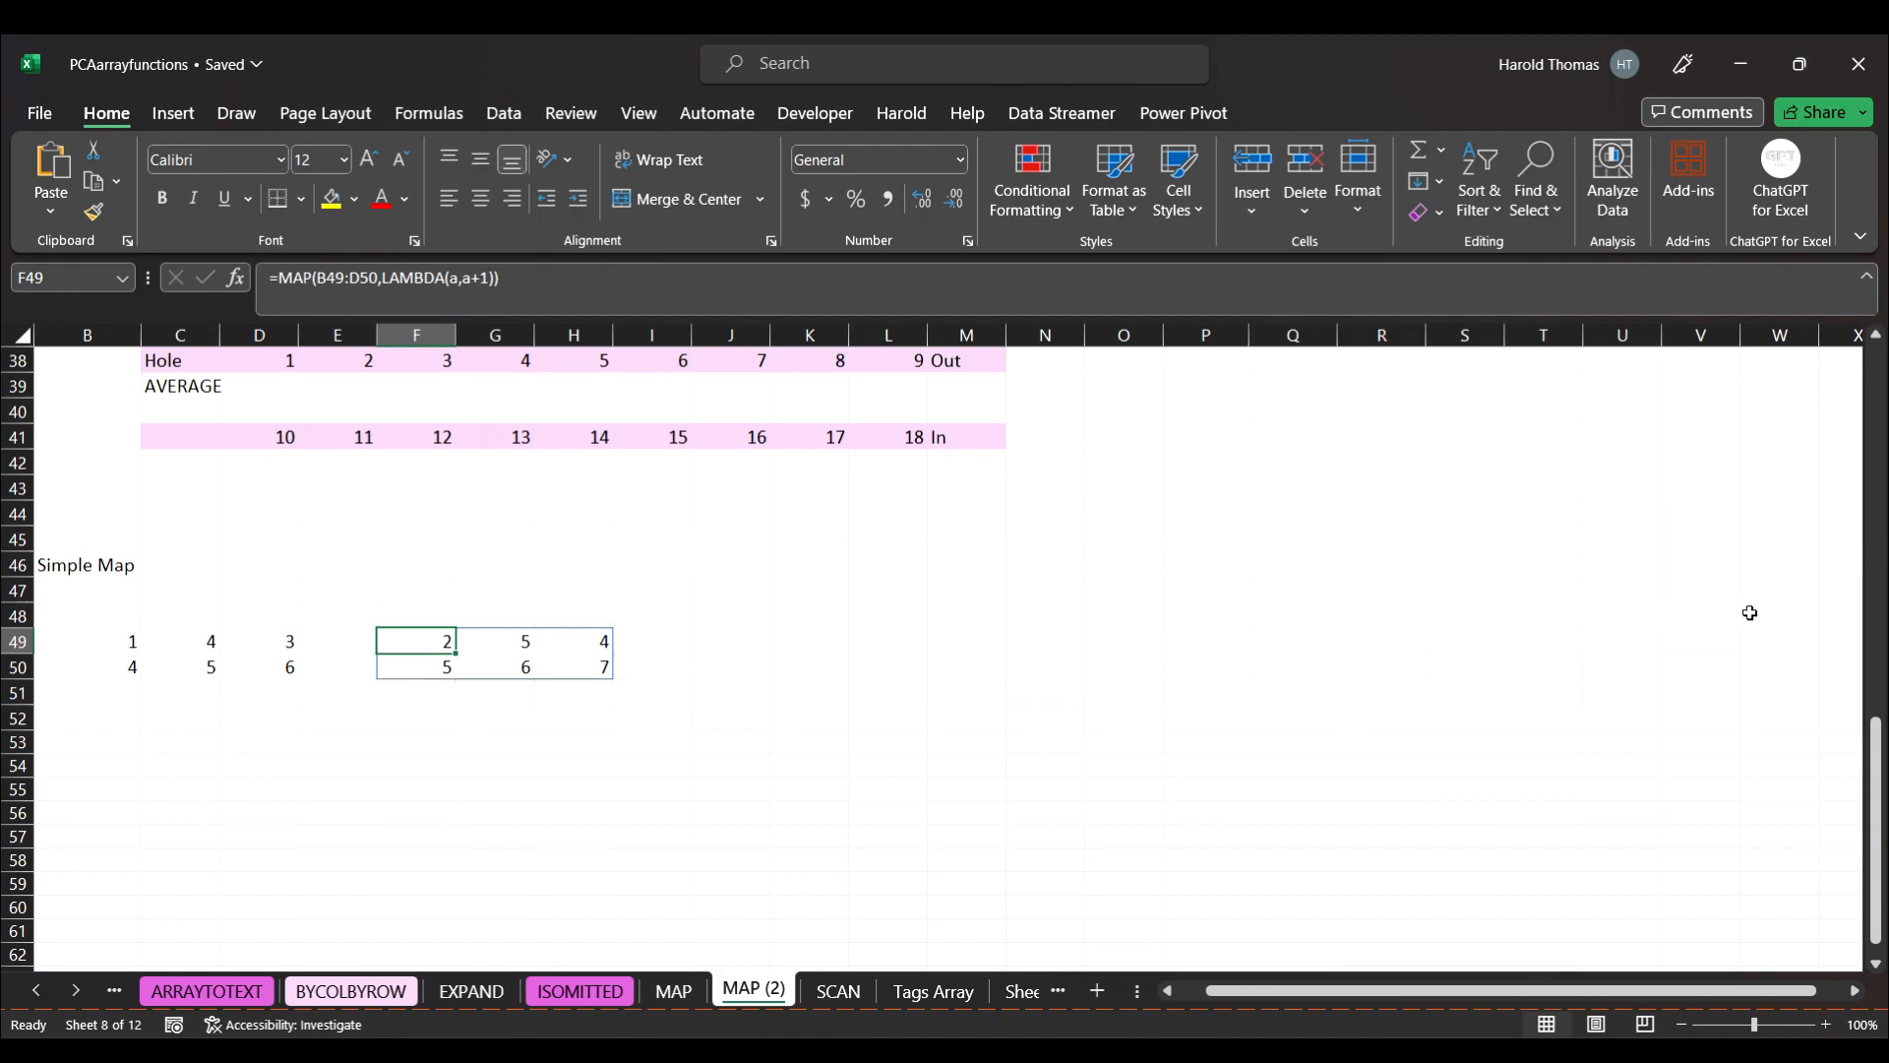
# Examine the axe throwing golf score blocks, the empty totals sections and the charitable donations budget tables.
pyautogui.moveTo(1879, 780); pyautogui.dragTo(1883, 428)
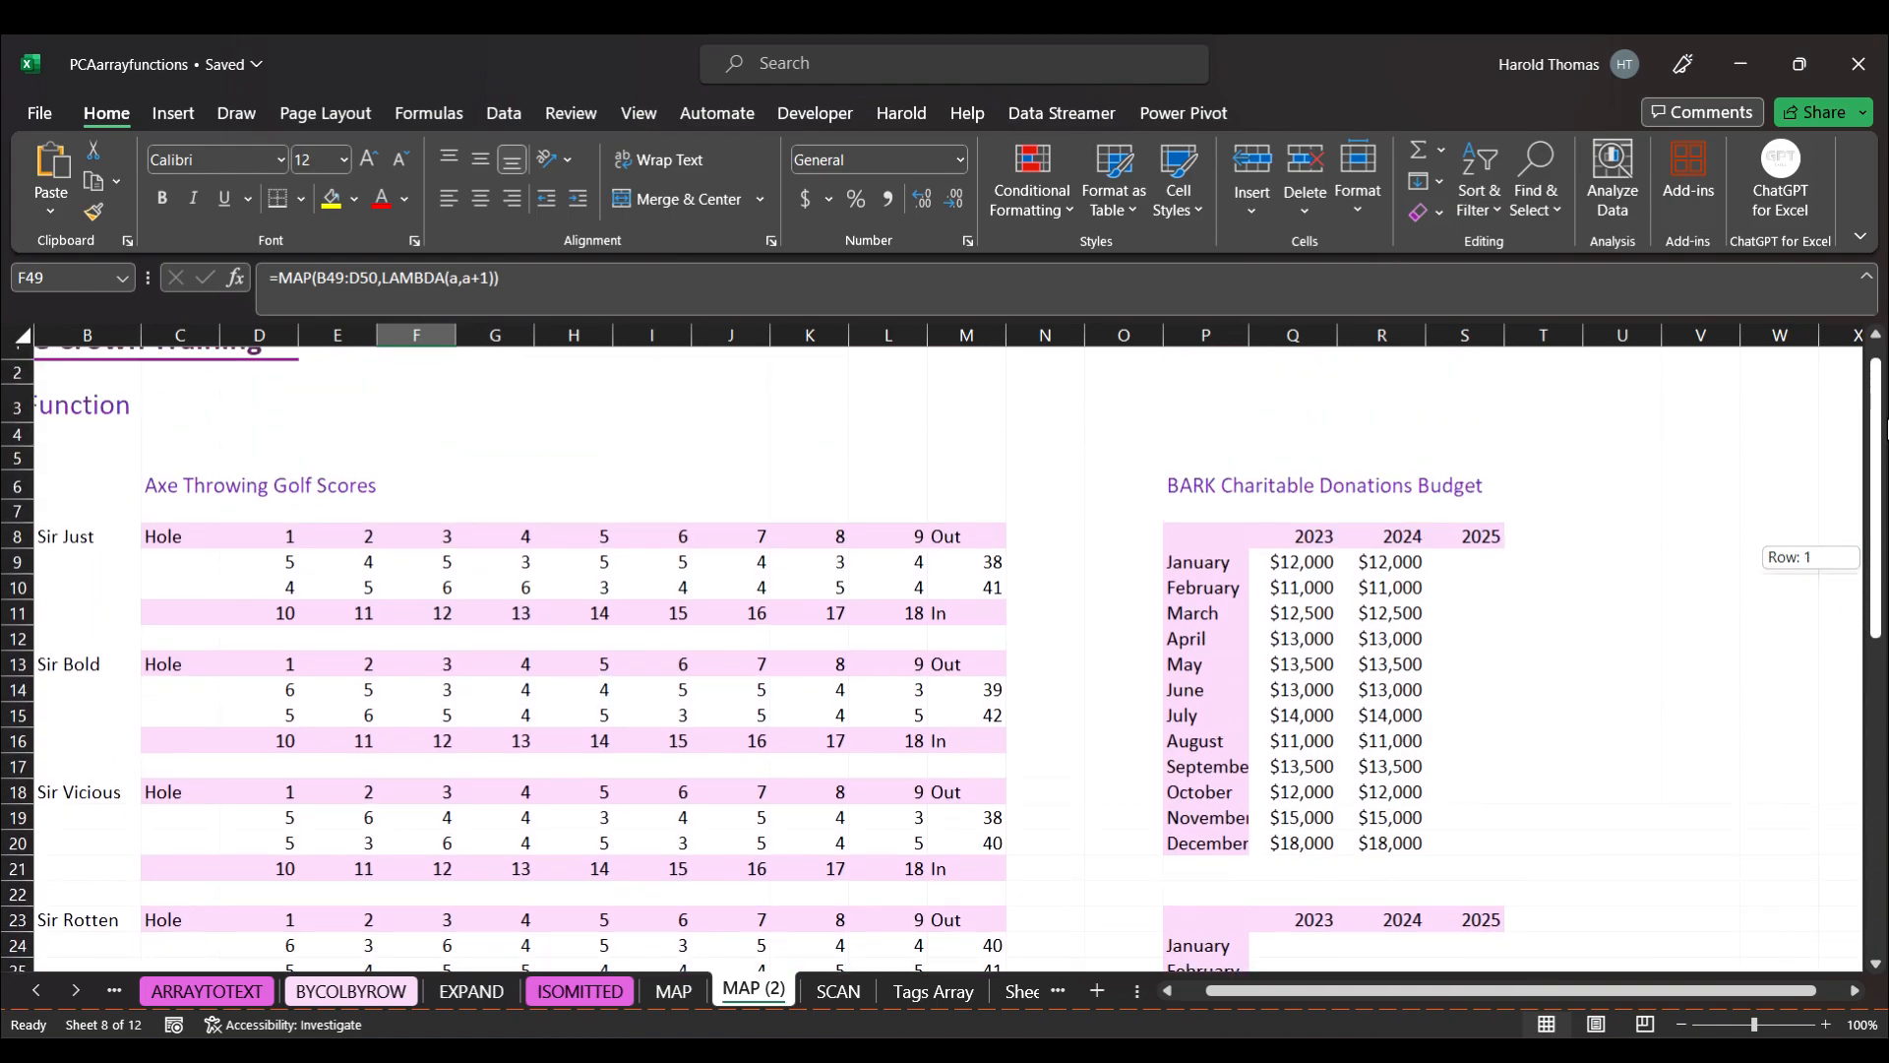
pyautogui.moveTo(1886, 428); pyautogui.dragTo(1885, 428)
pyautogui.moveTo(1407, 992); pyautogui.dragTo(1352, 991)
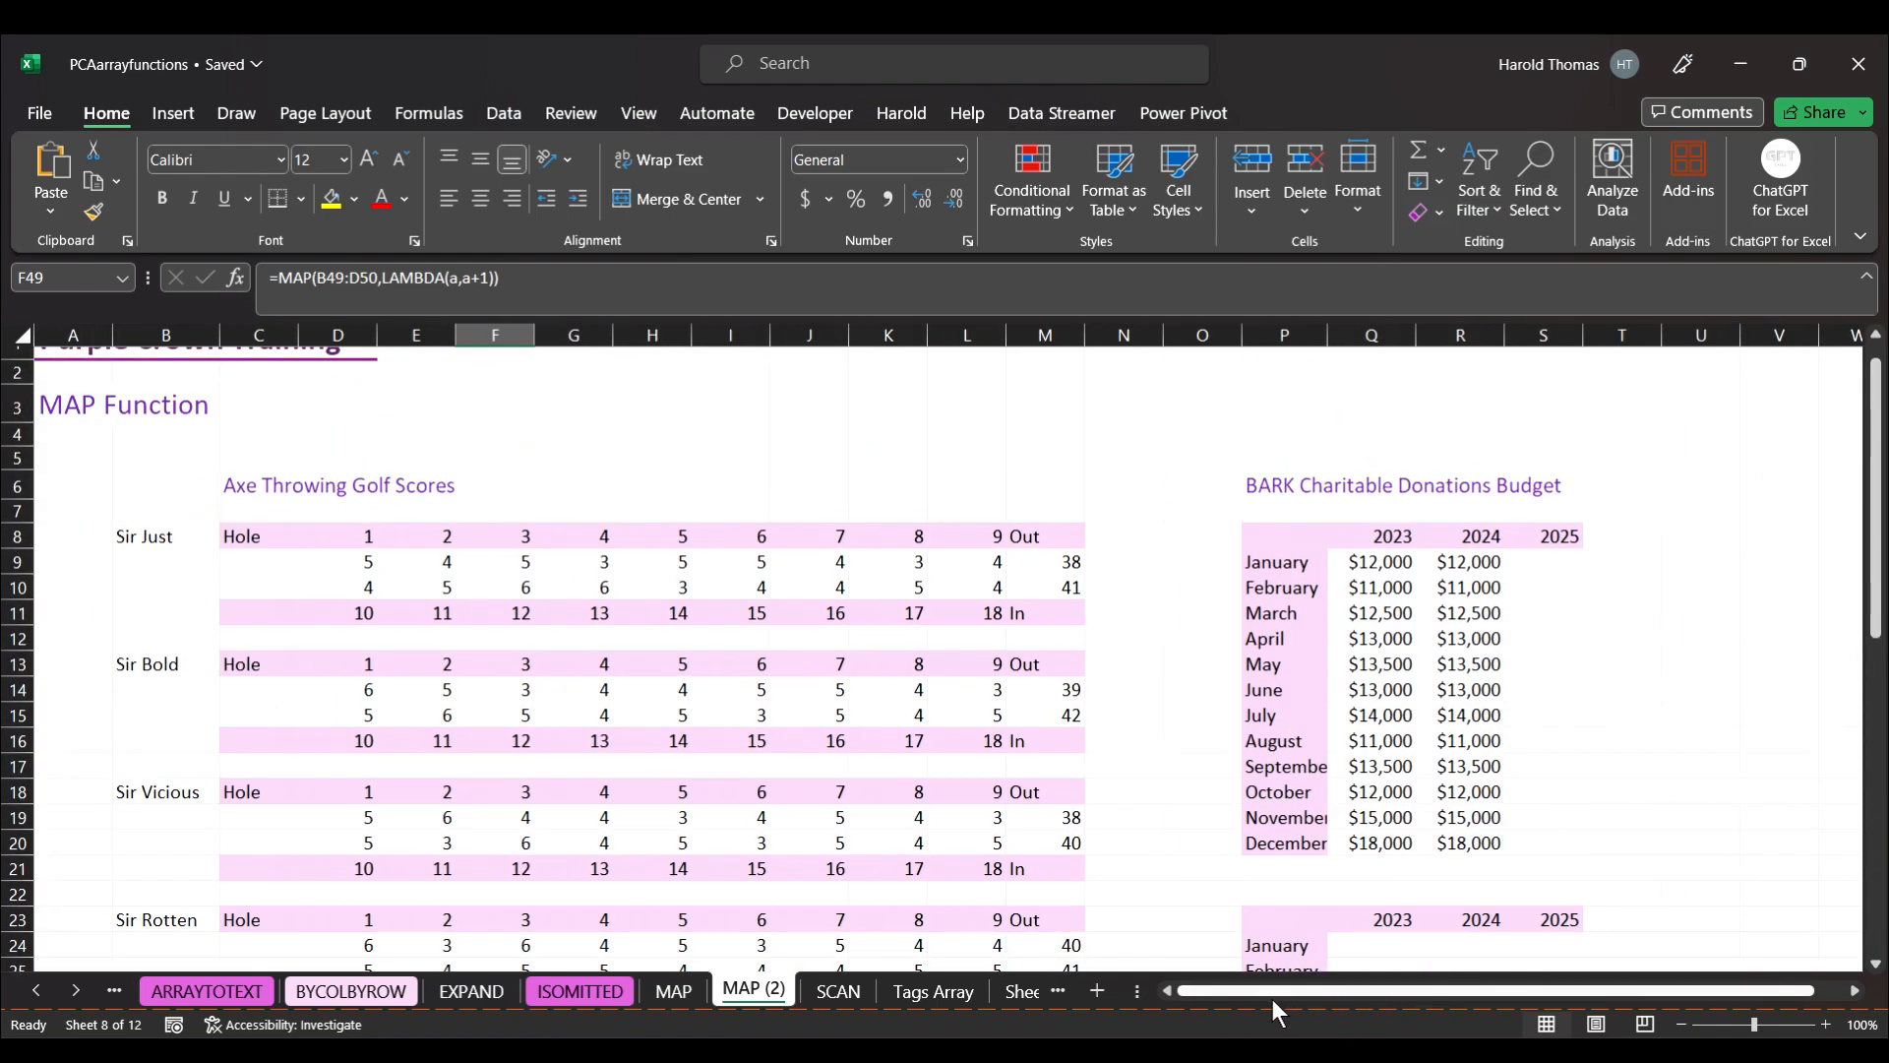
pyautogui.moveTo(1881, 521); pyautogui.dragTo(1881, 500)
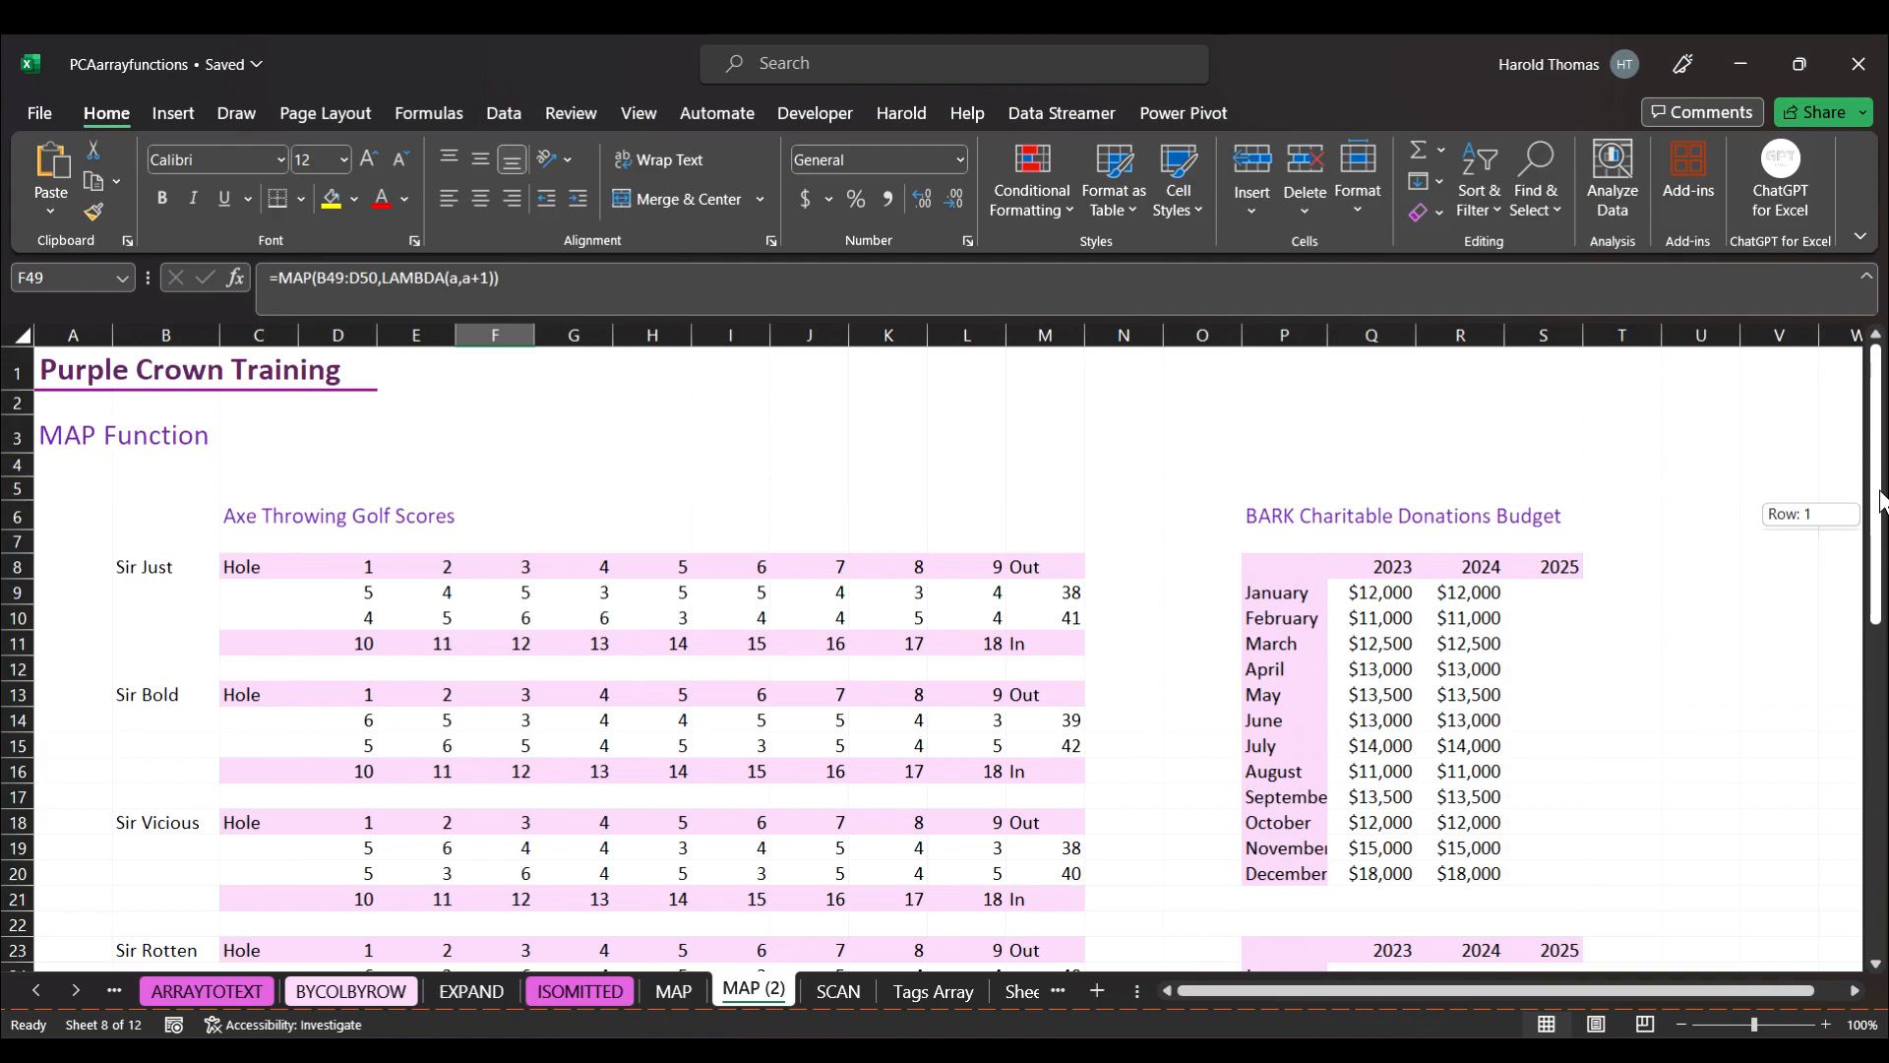
pyautogui.moveTo(1881, 500); pyautogui.dragTo(1885, 637)
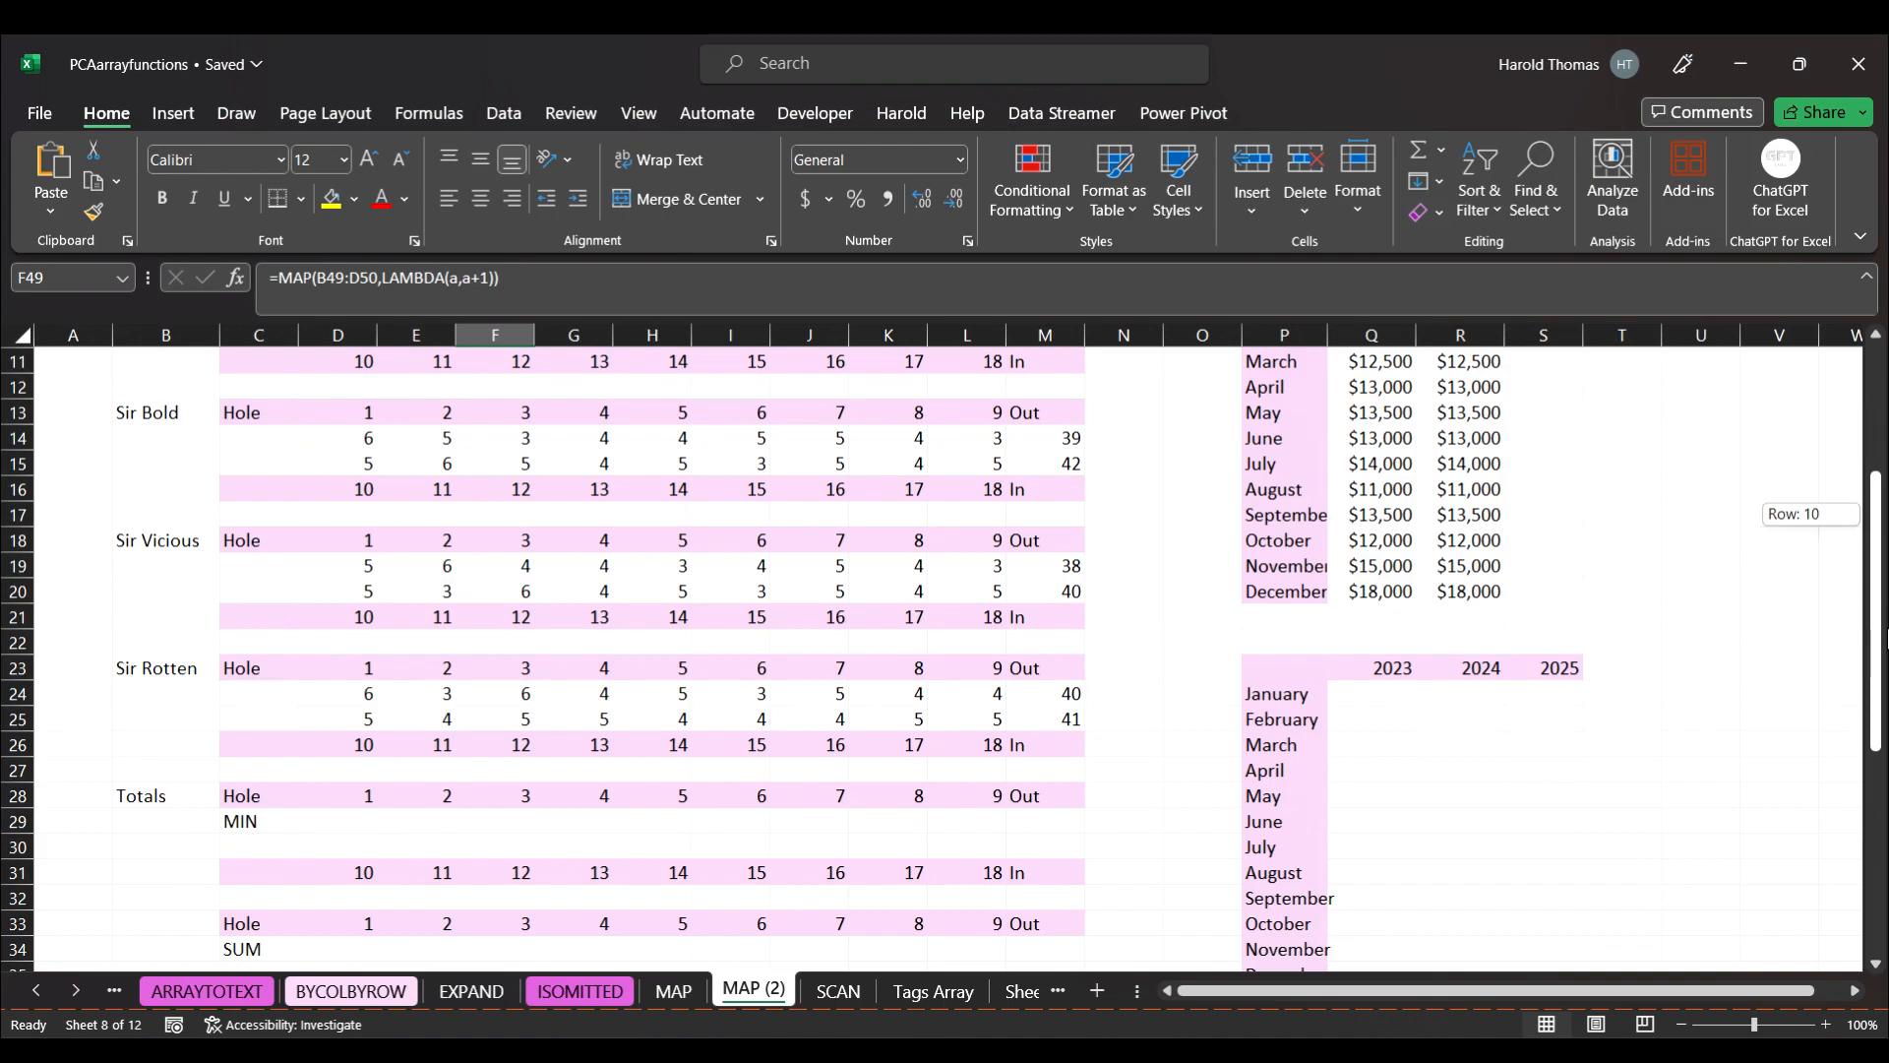
pyautogui.moveTo(1885, 638); pyautogui.dragTo(1885, 674)
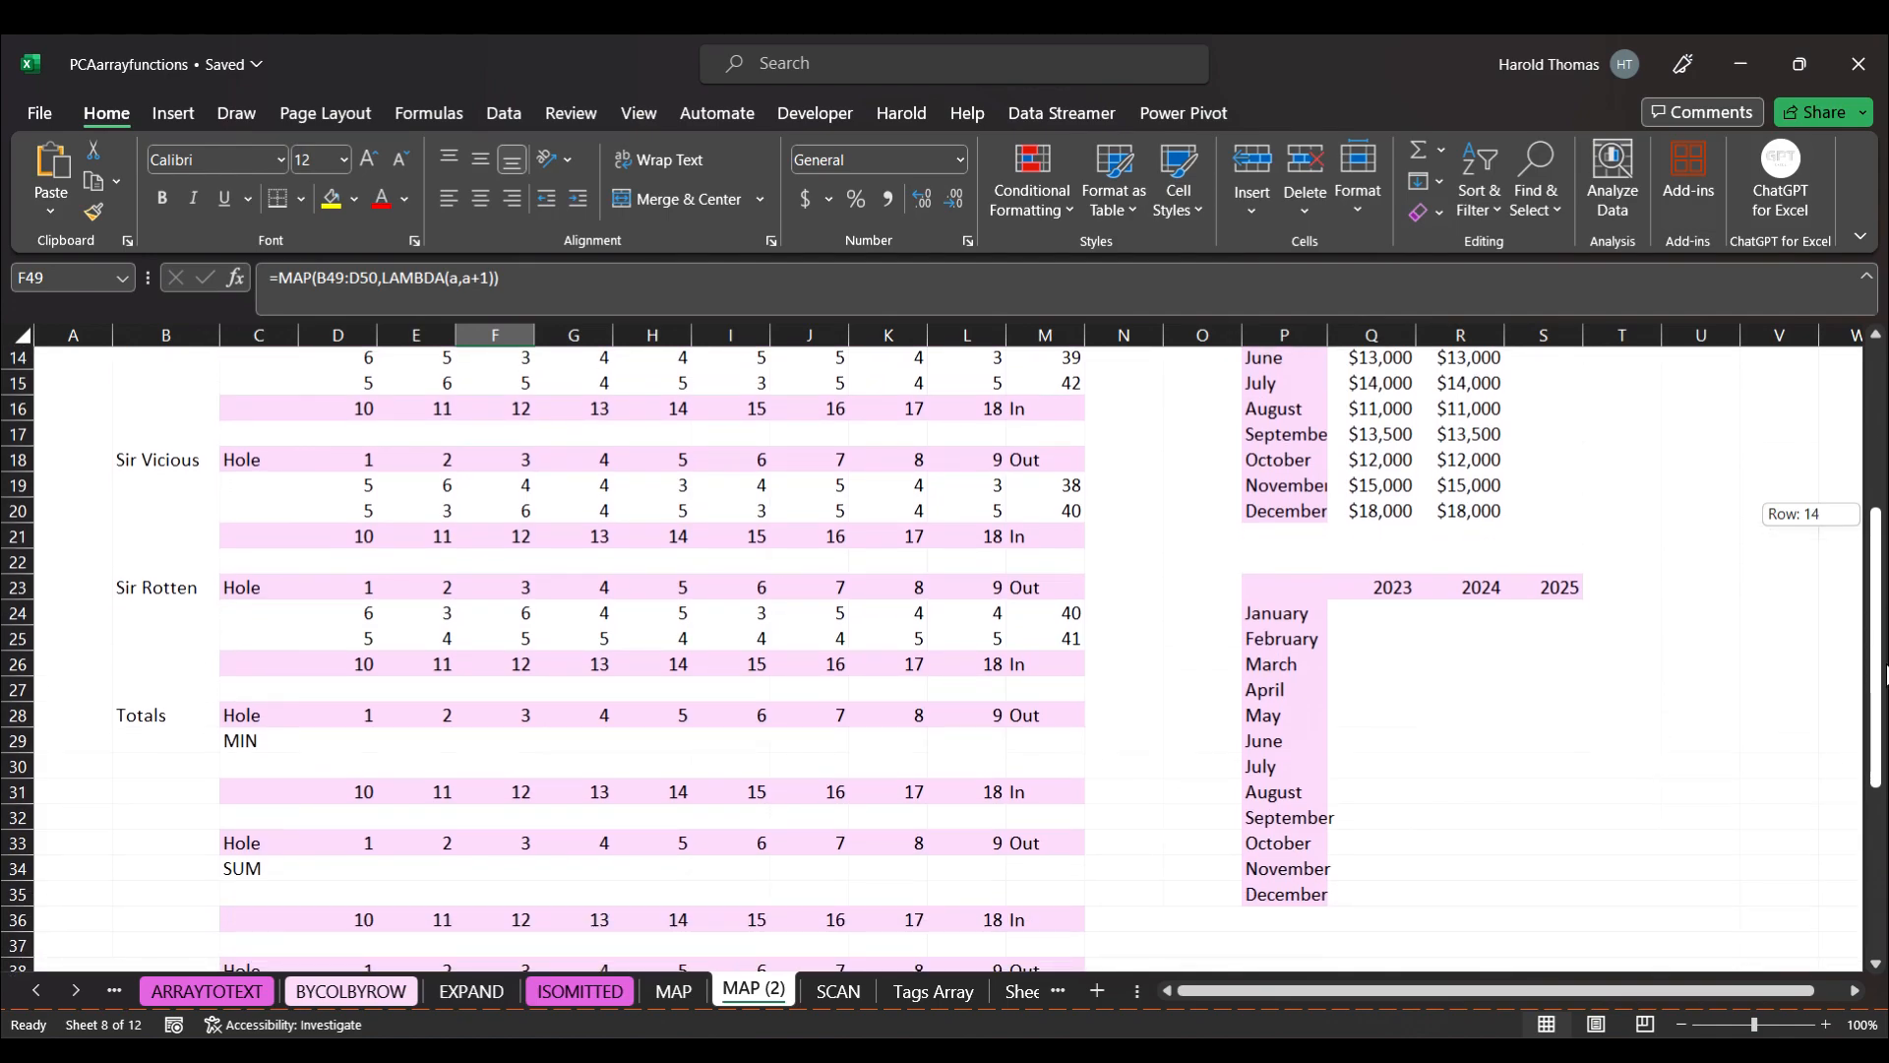
pyautogui.moveTo(1886, 674); pyautogui.dragTo(1885, 745)
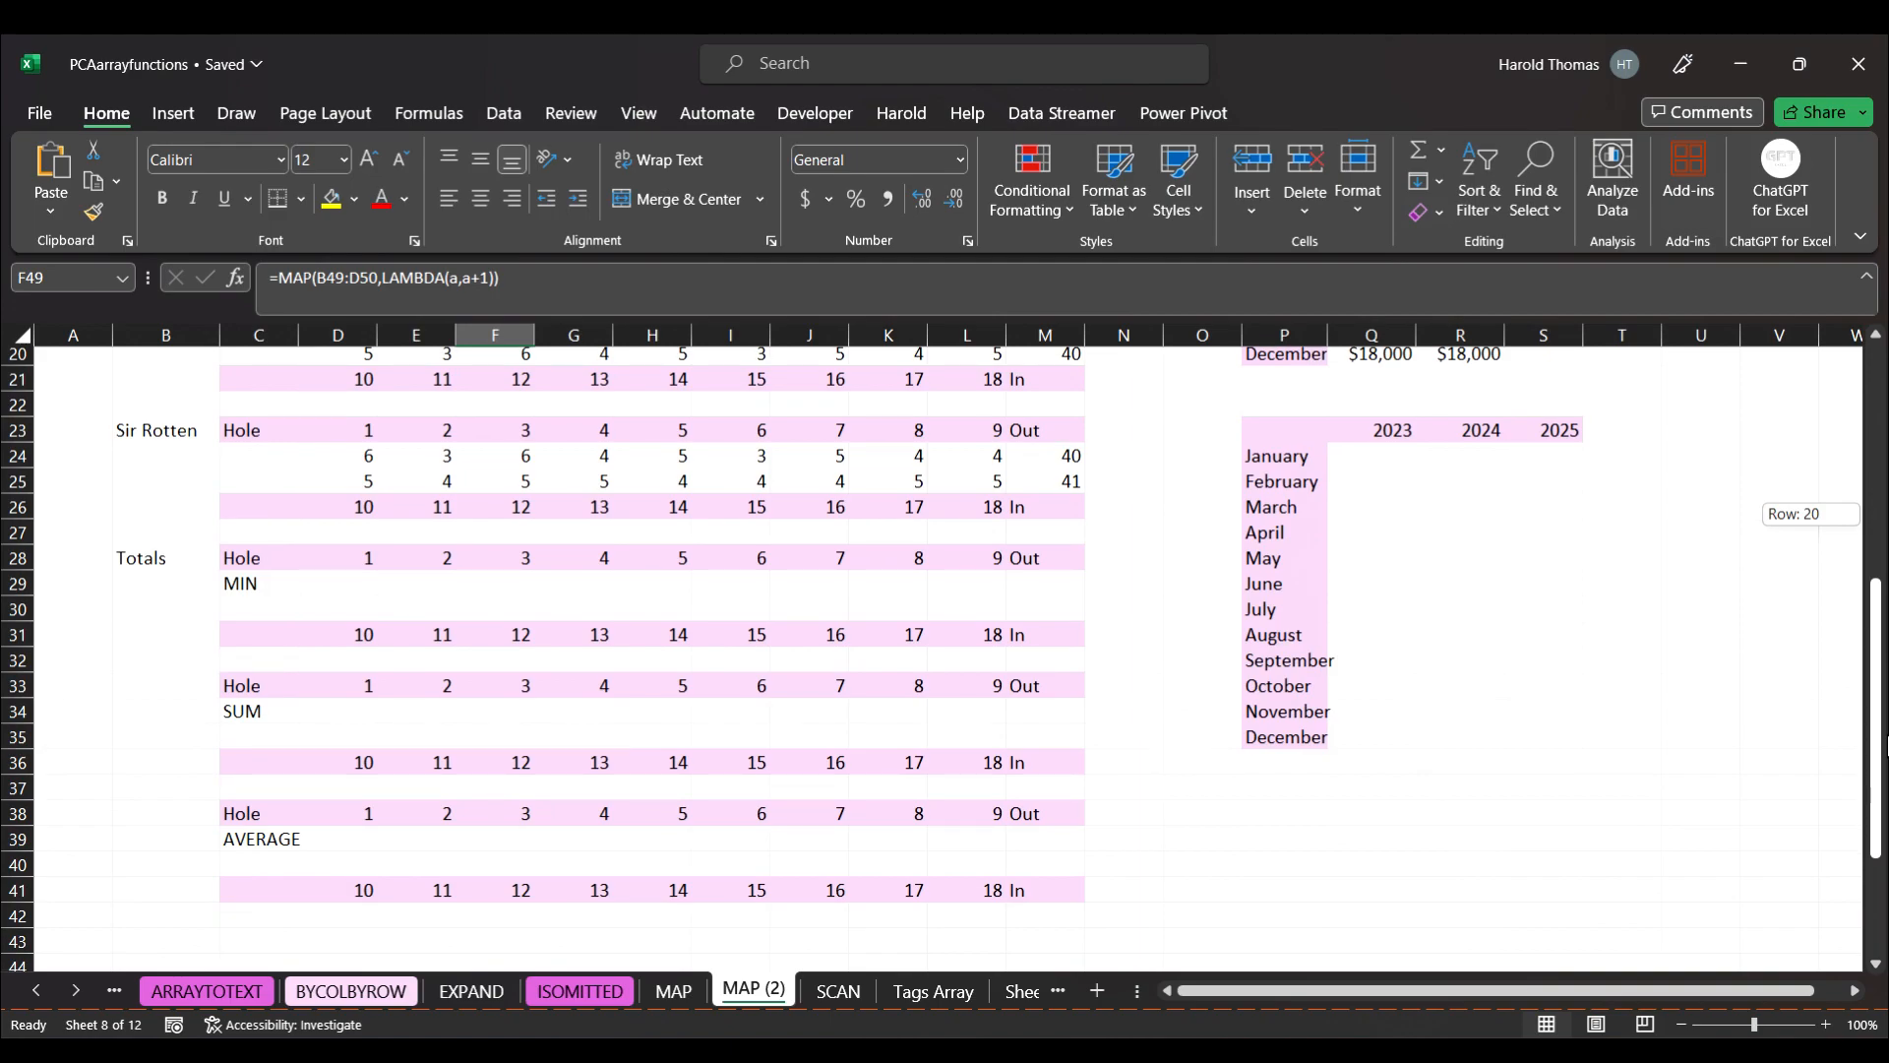
pyautogui.moveTo(1885, 744); pyautogui.dragTo(1885, 610)
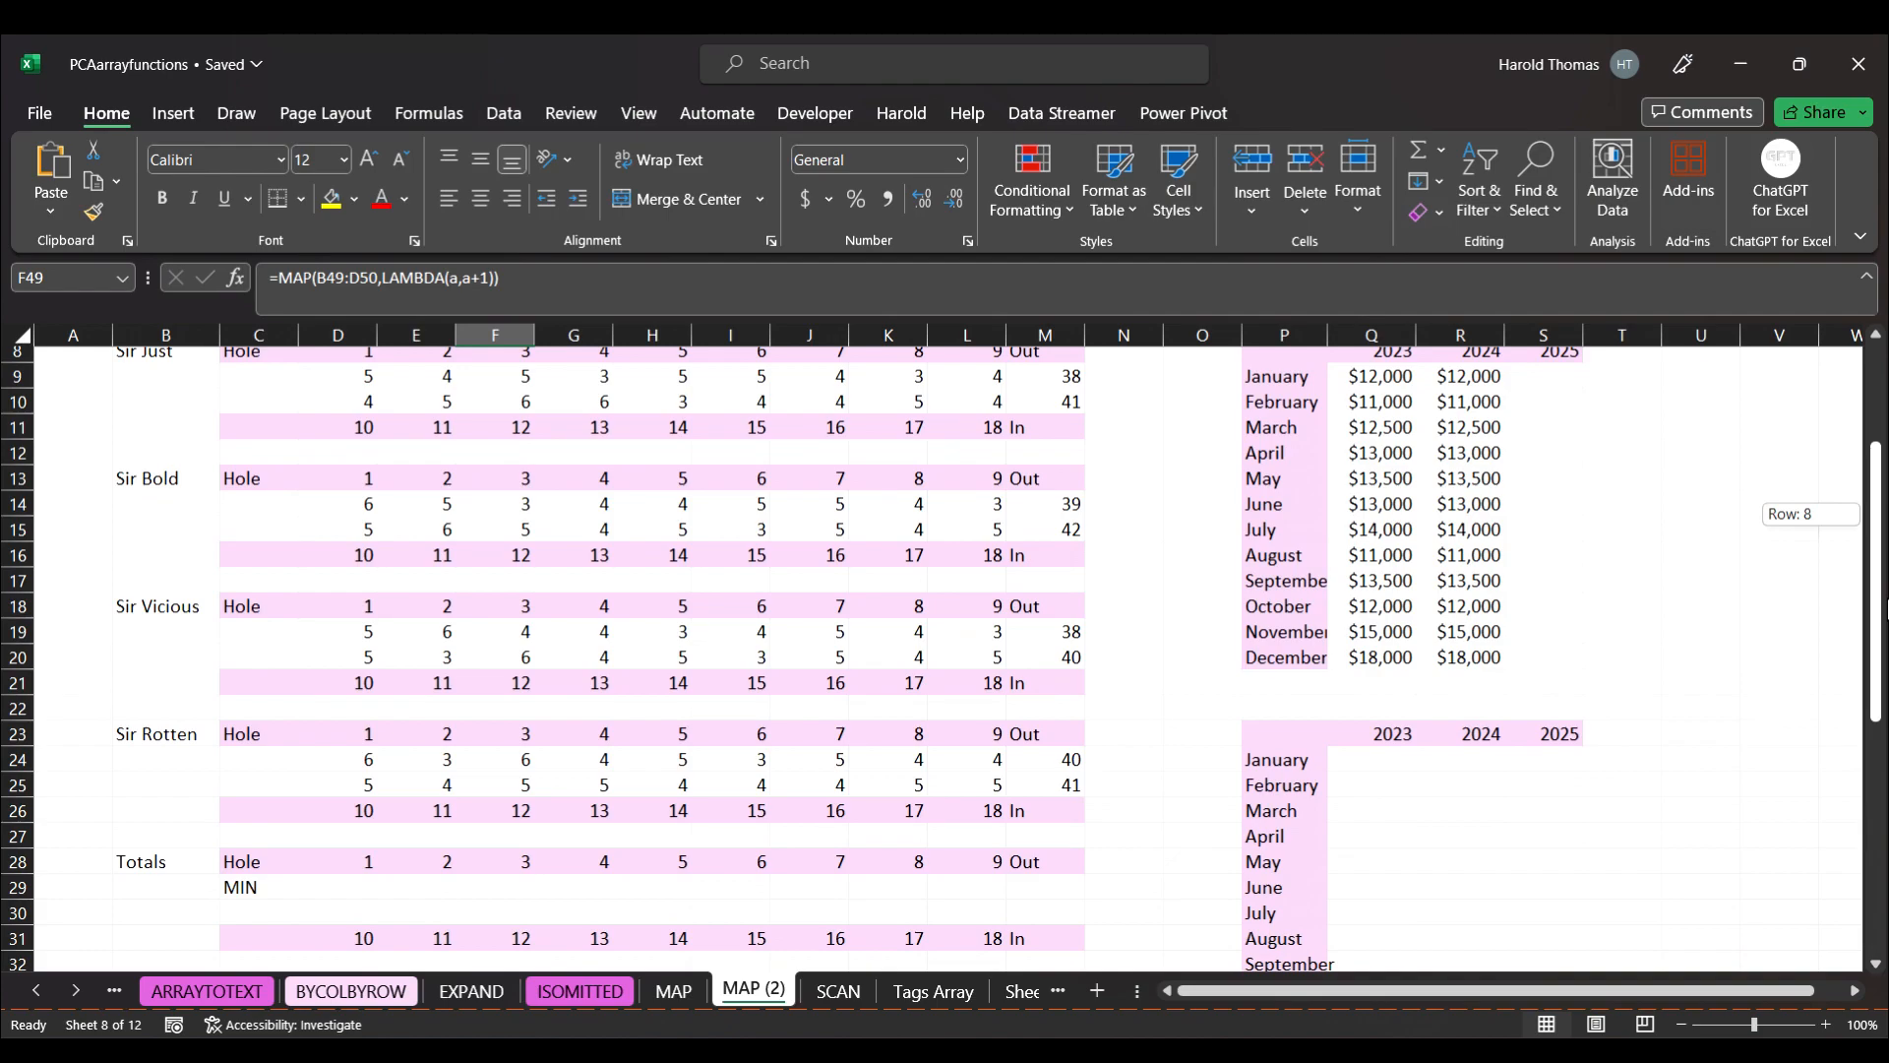
pyautogui.moveTo(1885, 610); pyautogui.dragTo(1885, 728)
# Start a MAP formula in D29 of the MIN totals with D24:L25 and D19:L20 as the first two arrays.
pyautogui.click(359, 627)
pyautogui.click(358, 626)
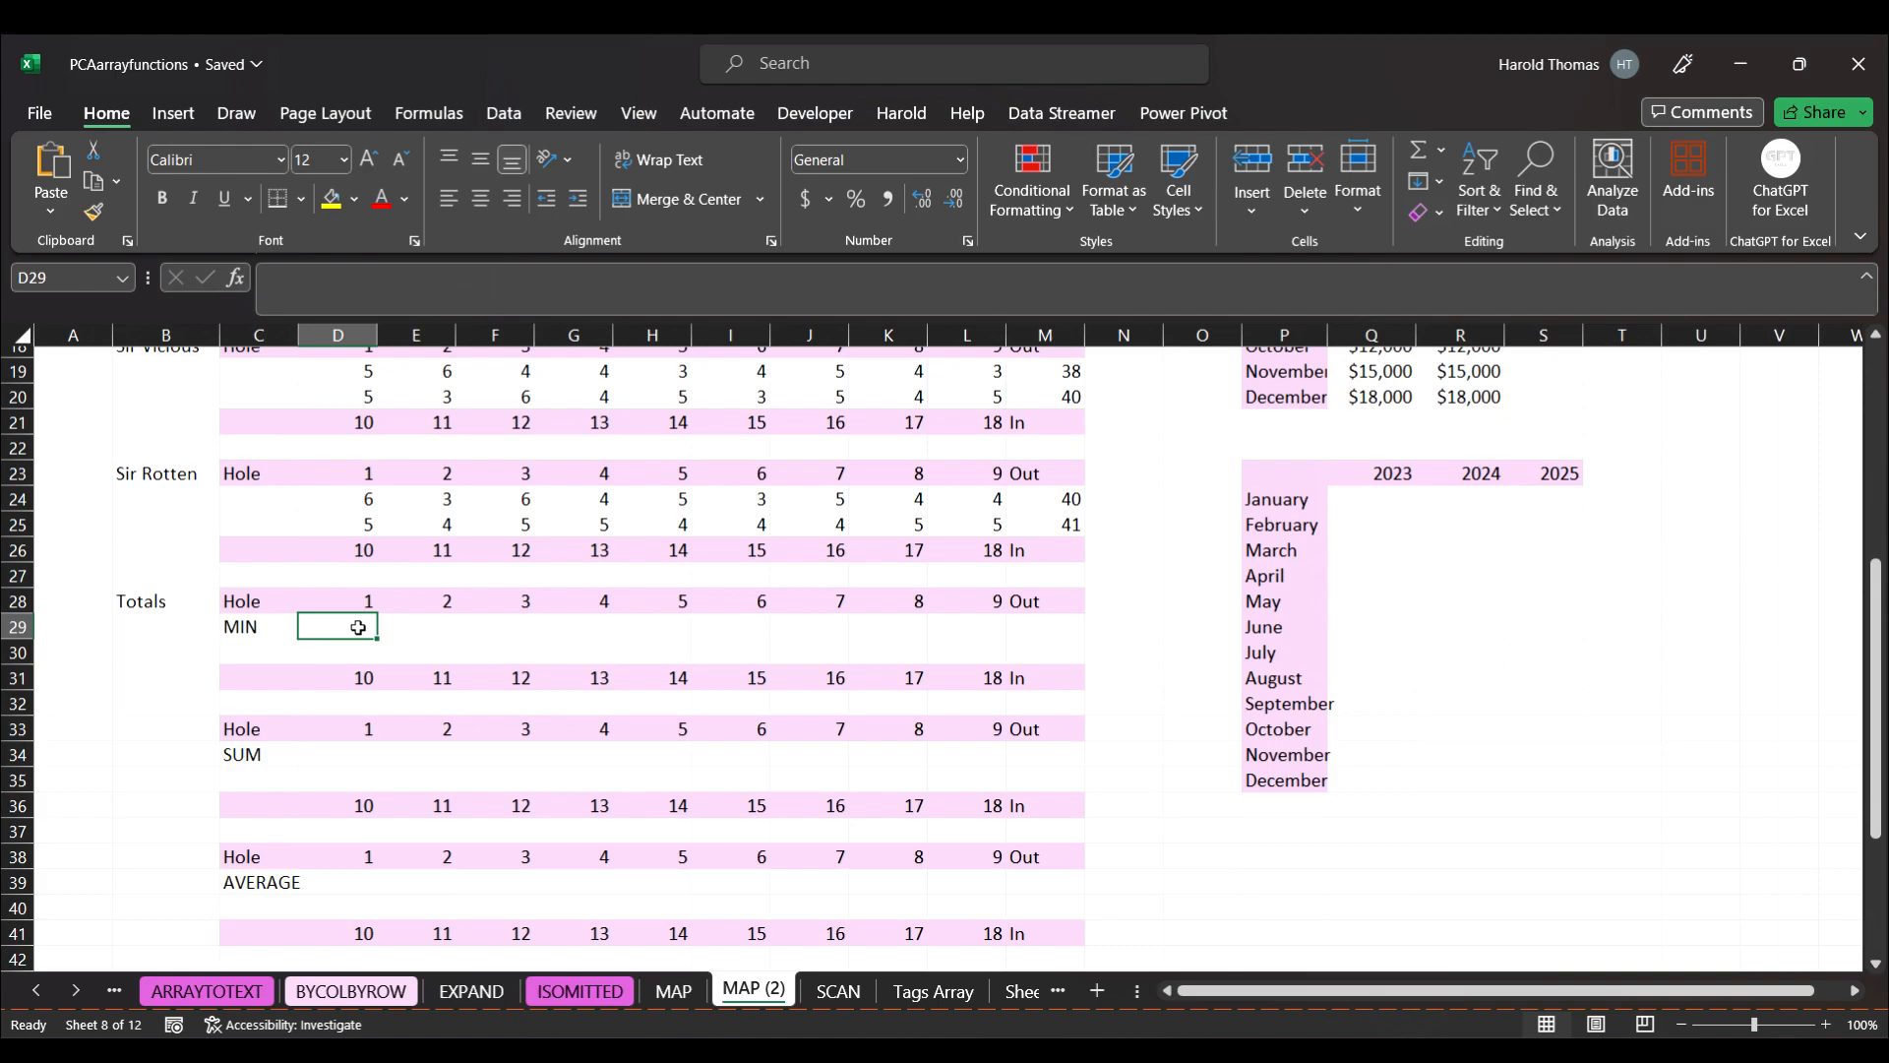
pyautogui.write('=map(')
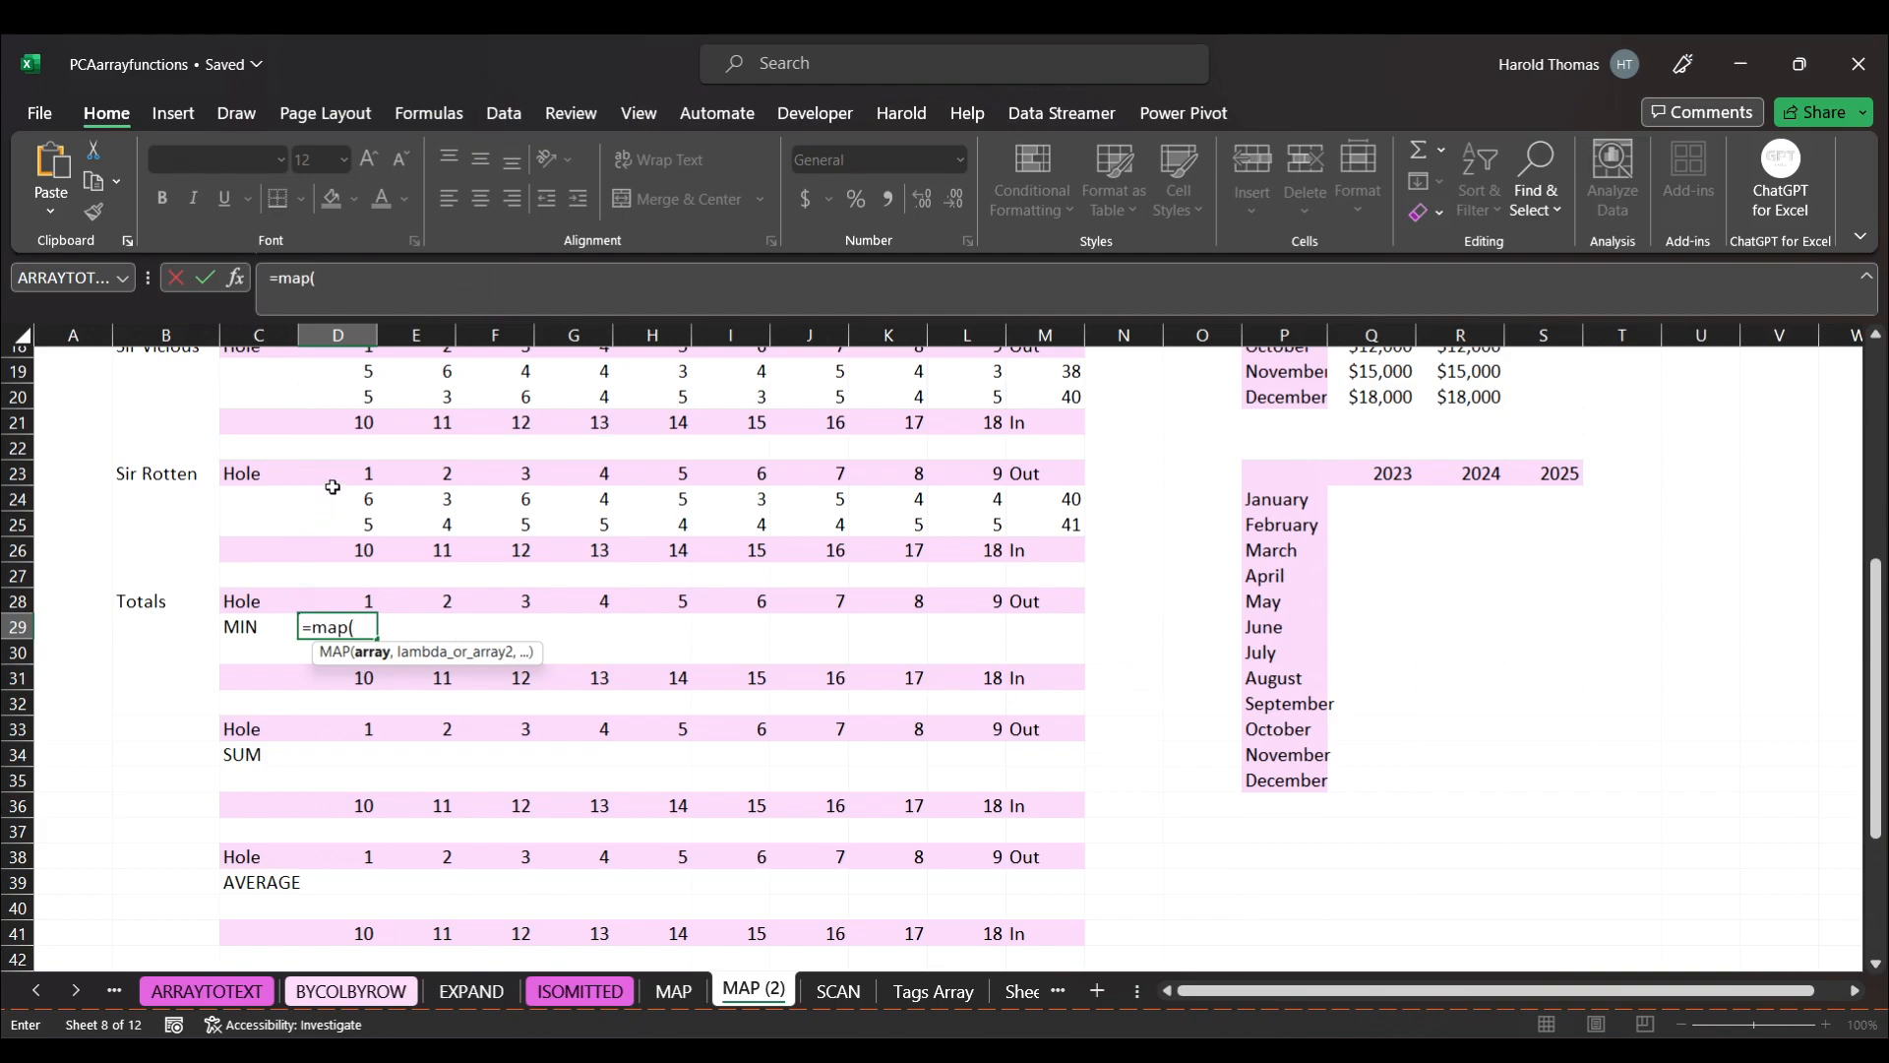
pyautogui.moveTo(333, 496); pyautogui.dragTo(989, 531)
pyautogui.write(',')
pyautogui.moveTo(354, 373); pyautogui.dragTo(993, 398)
pyautogui.write(',')
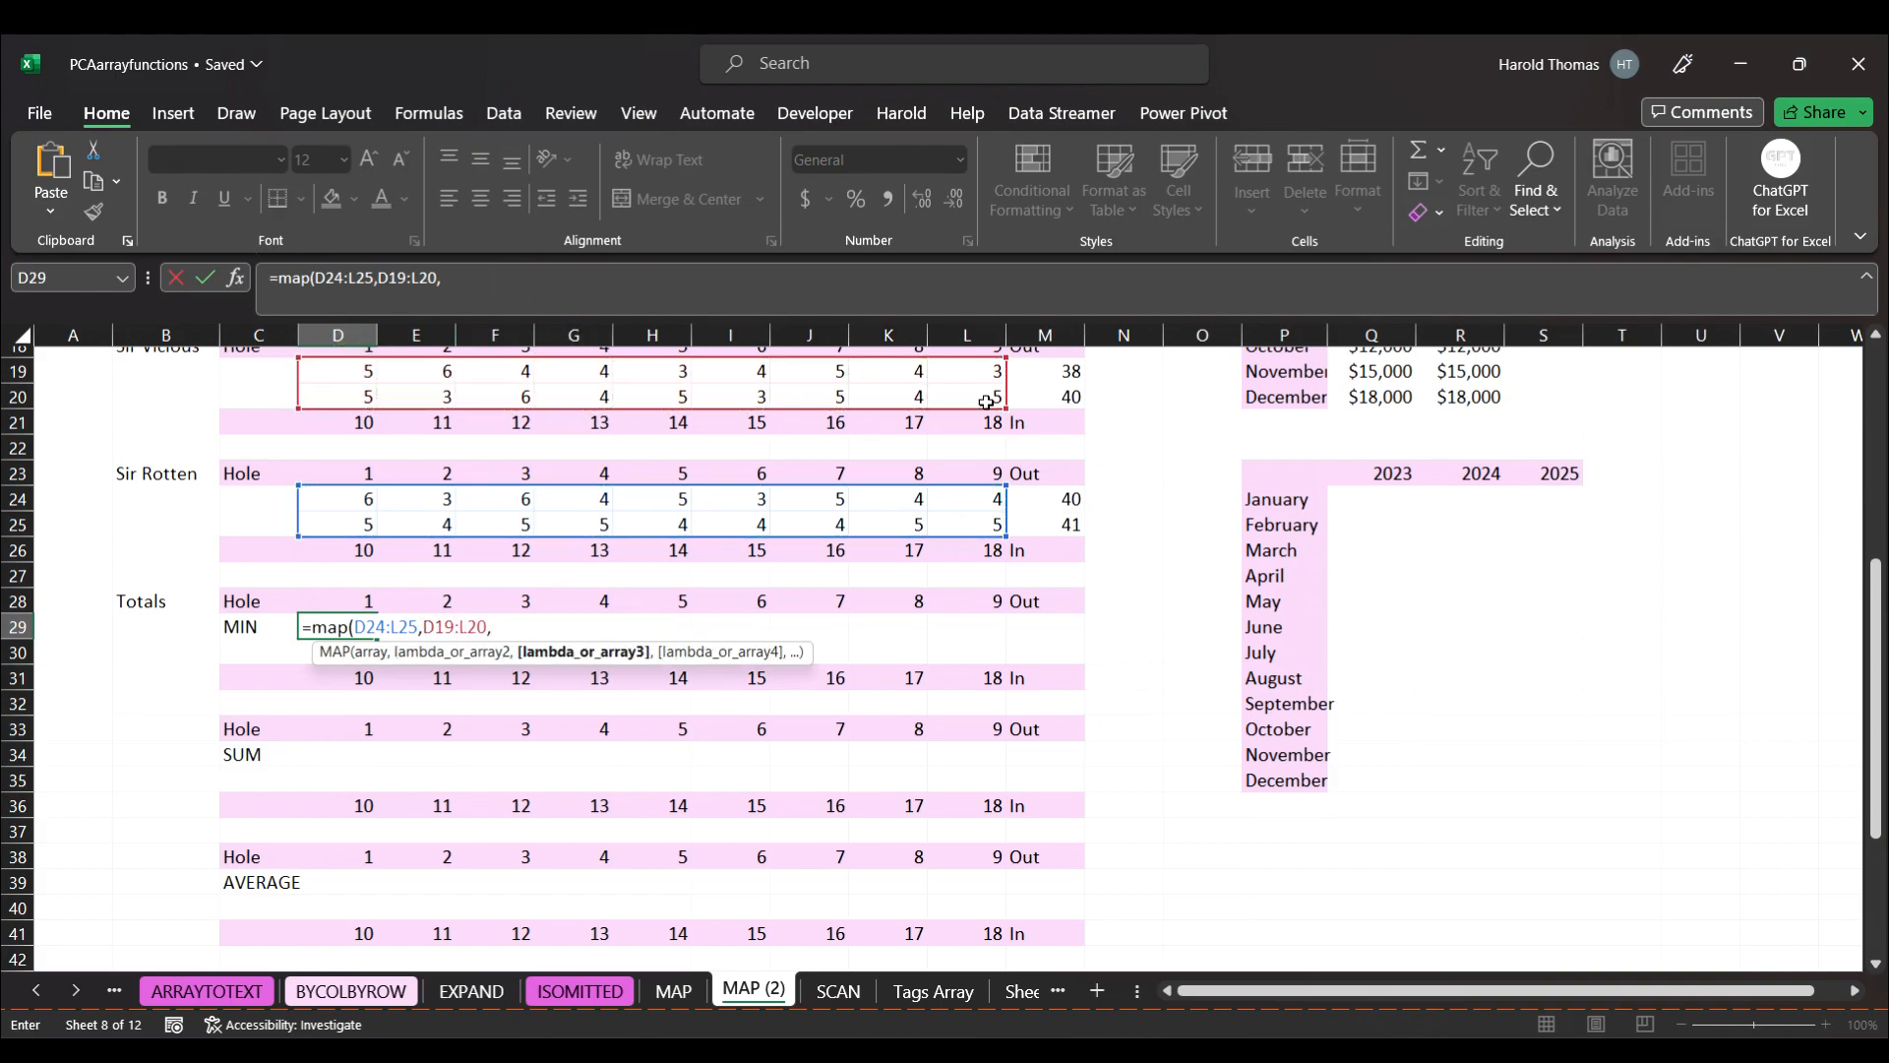
# Add the score ranges D14:L15 and D9:L10 as the third and fourth arrays of the MAP formula.
pyautogui.moveTo(1874, 588); pyautogui.dragTo(1874, 428)
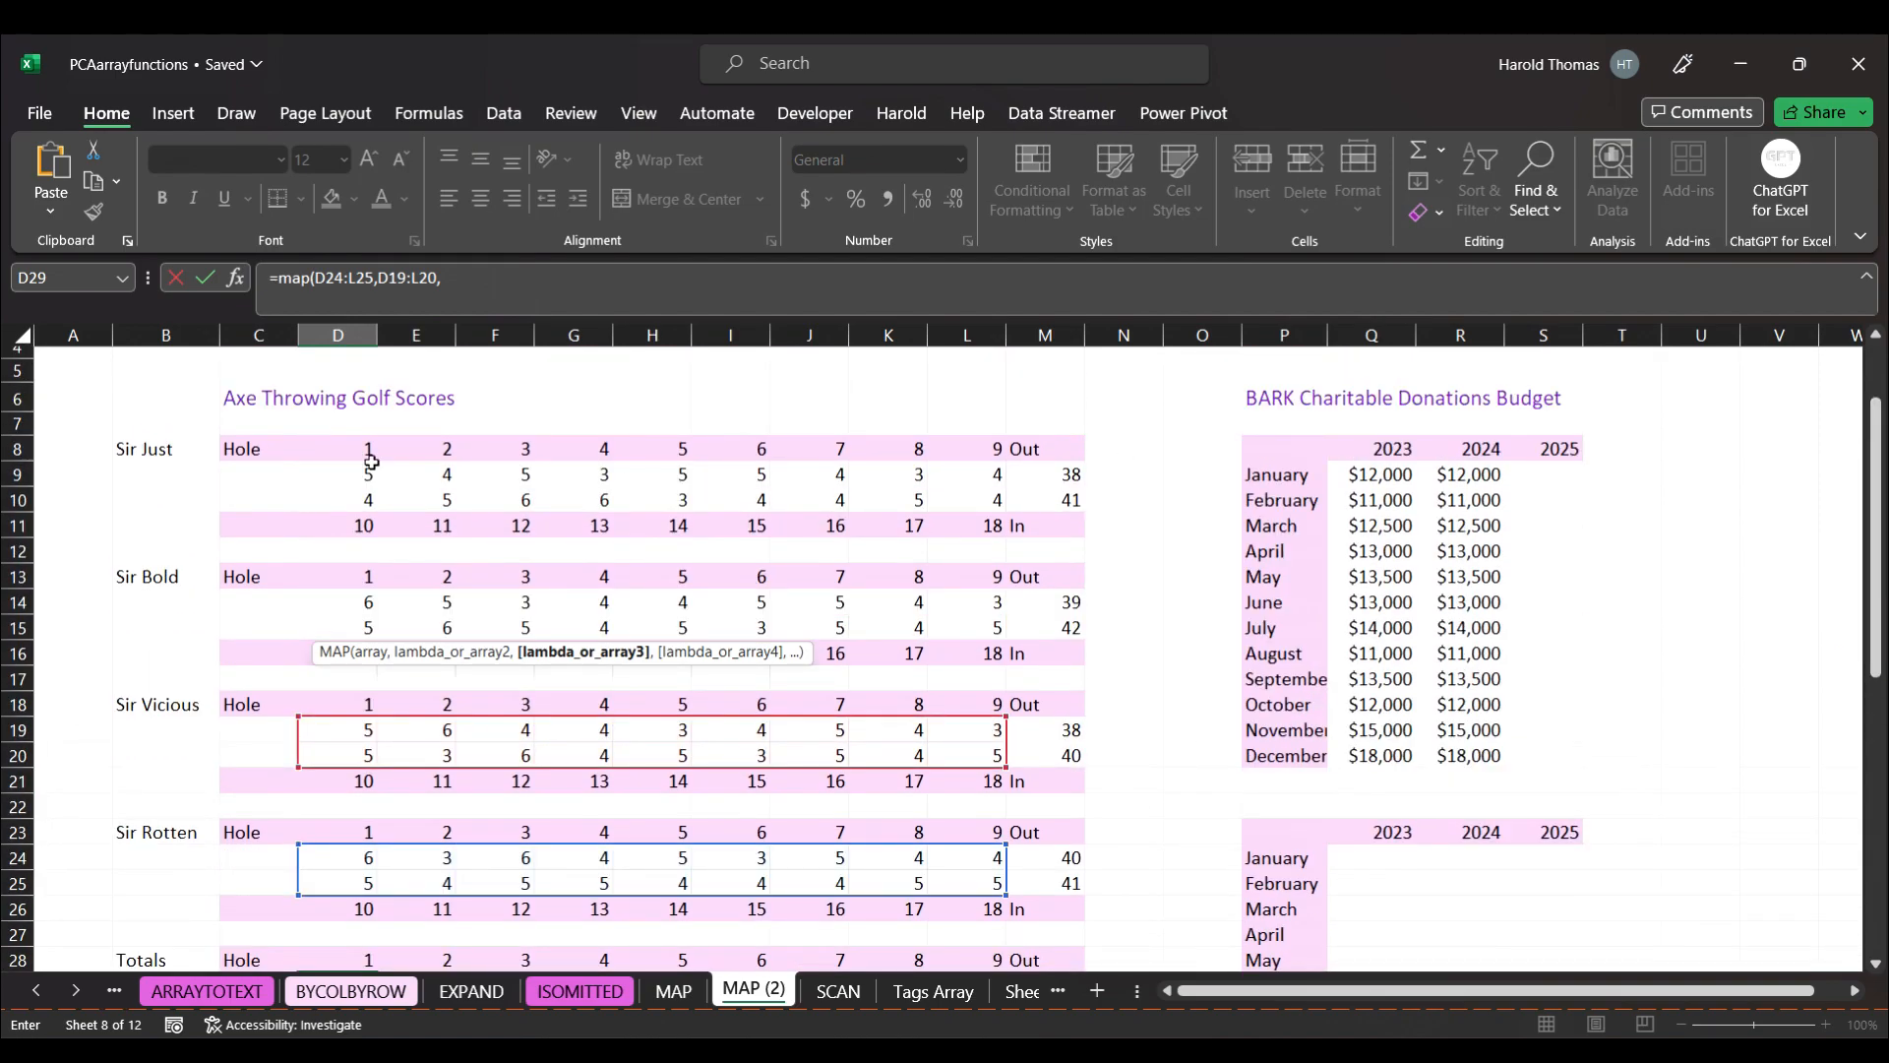
pyautogui.moveTo(295, 598); pyautogui.dragTo(962, 630)
pyautogui.write(',')
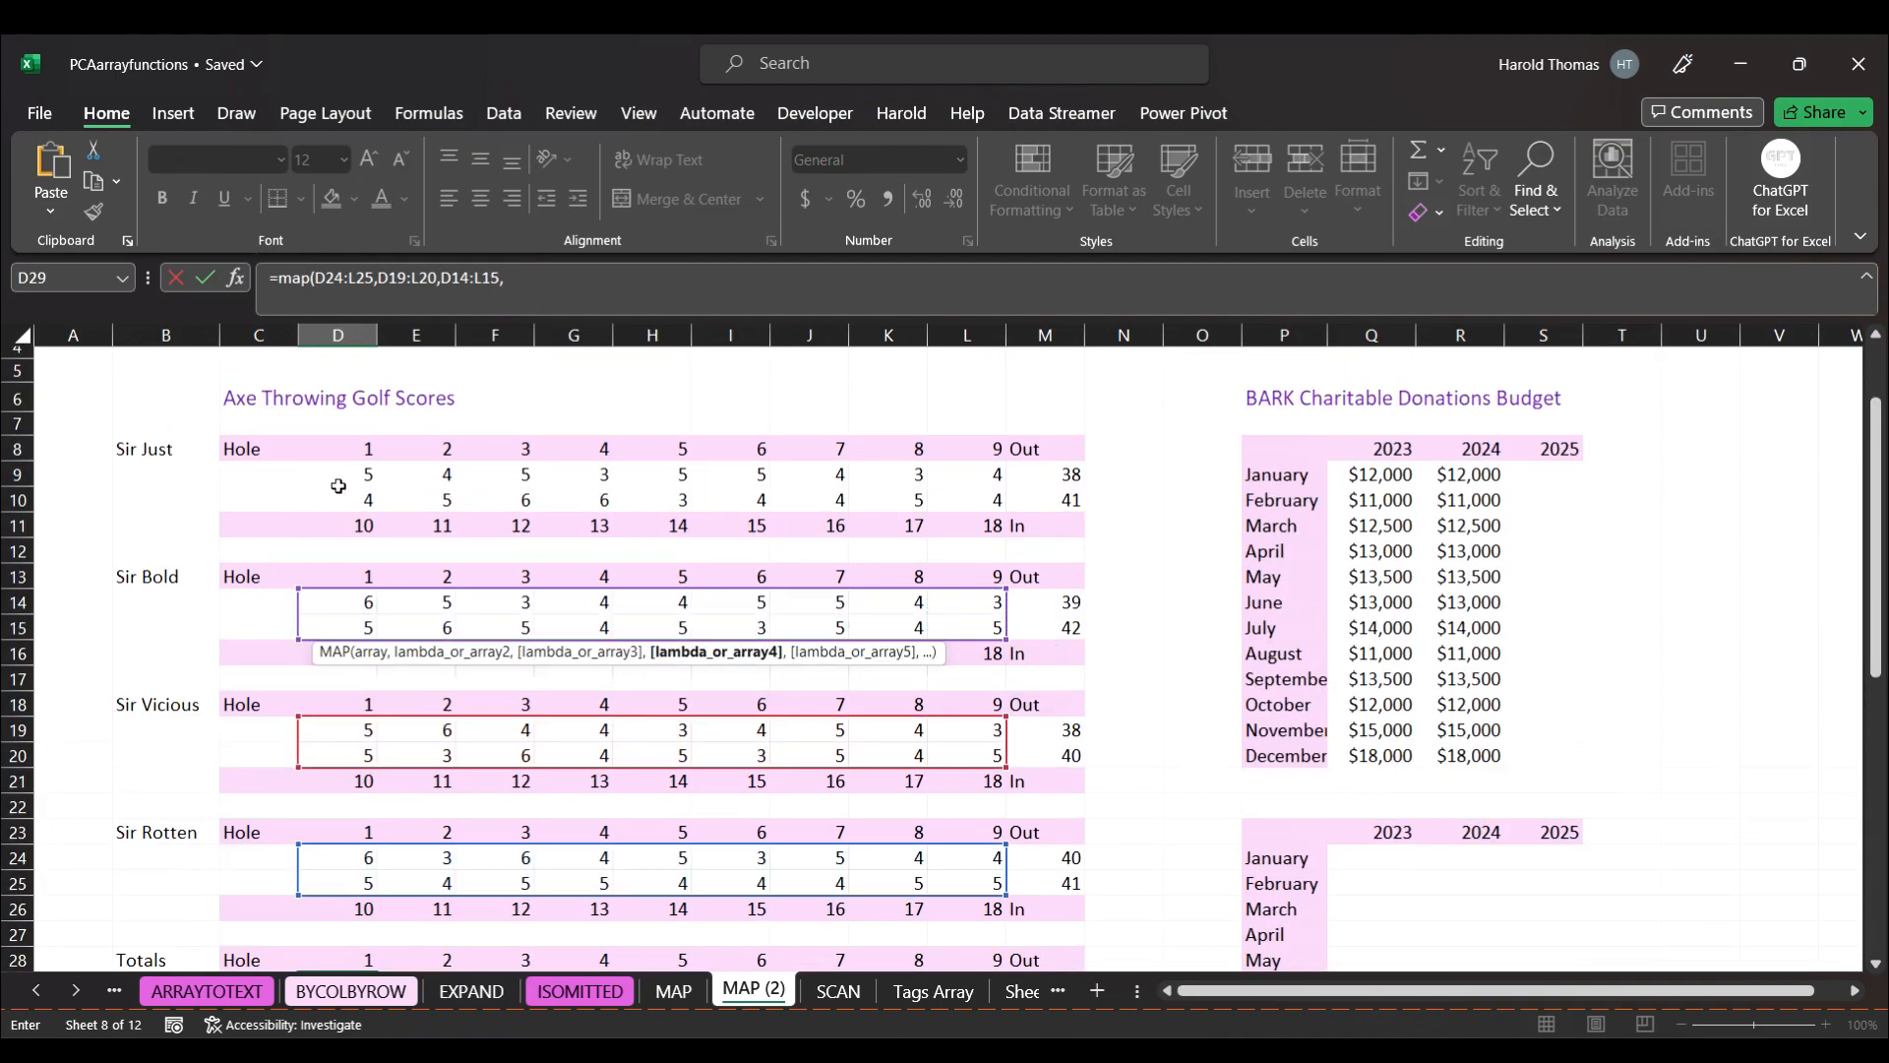
pyautogui.moveTo(328, 478); pyautogui.dragTo(955, 489)
pyautogui.write(',')
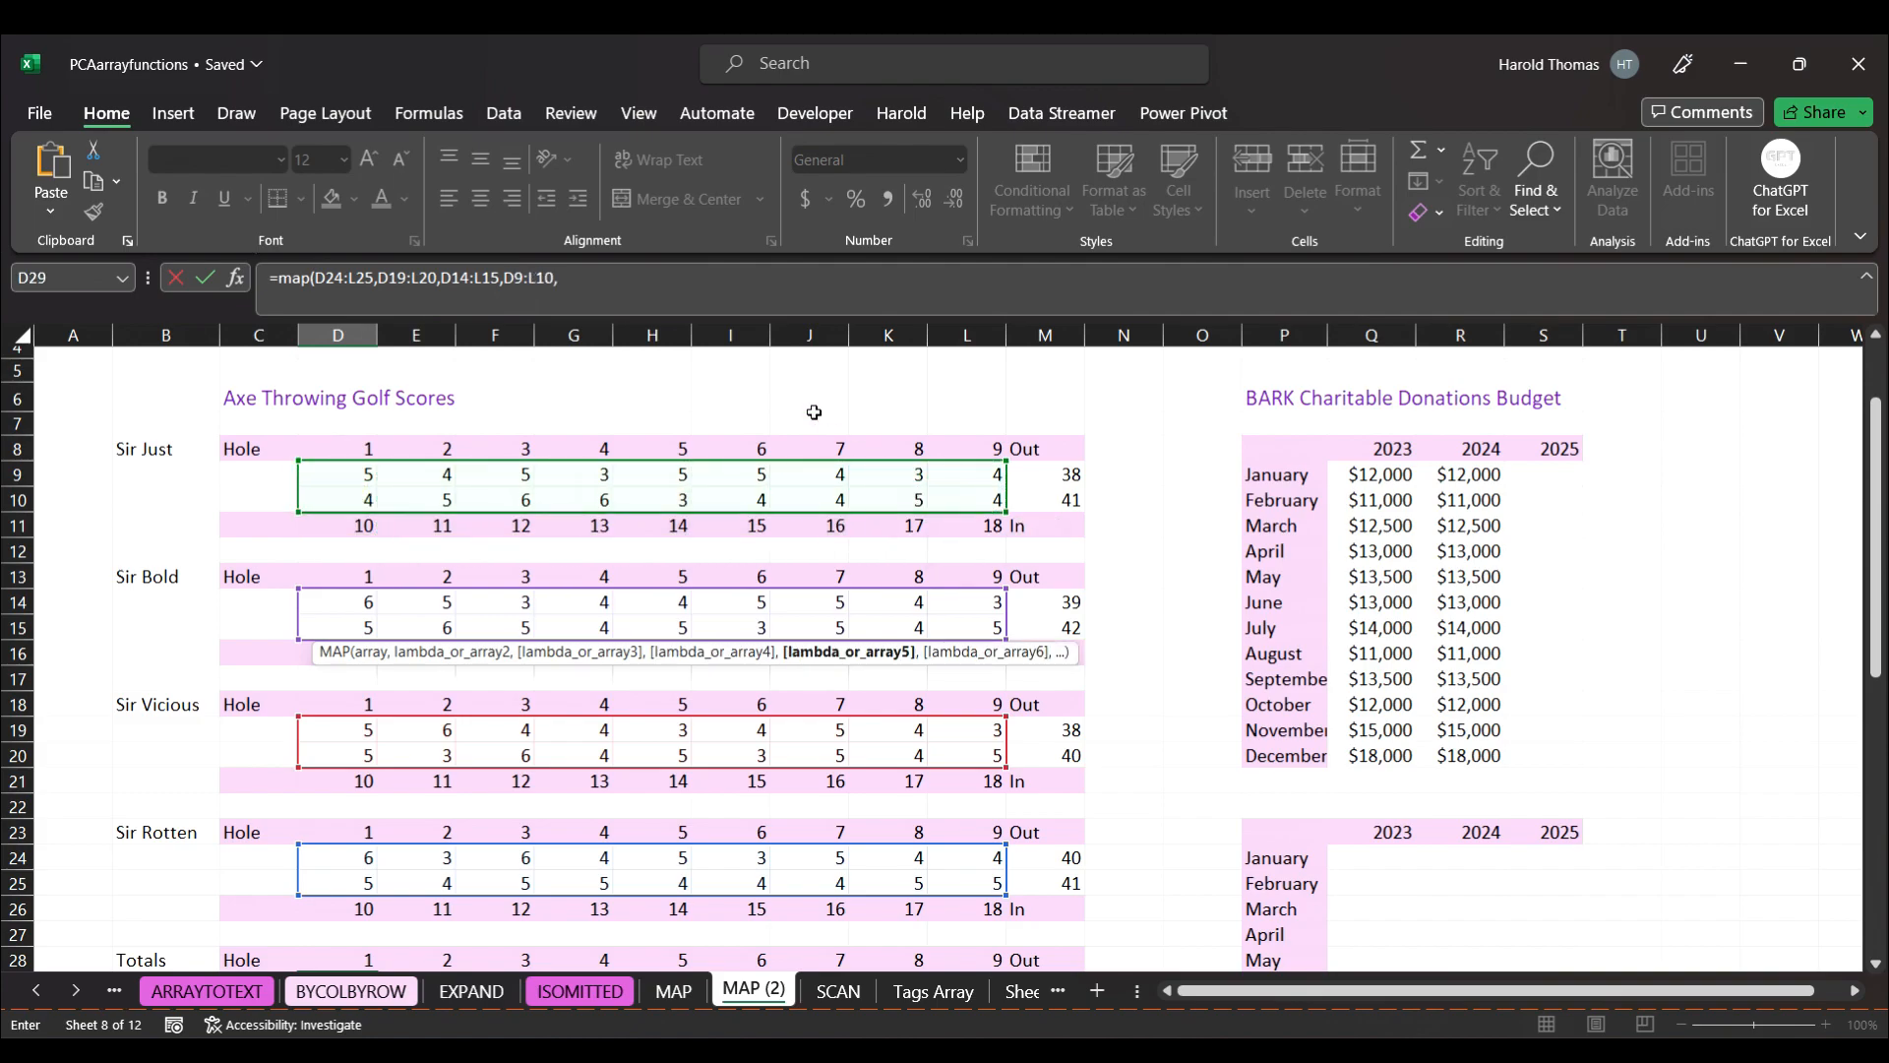
# Append a LAMBDA with the parameters a, b, c and d to the MAP formula in D29.
pyautogui.click(580, 284)
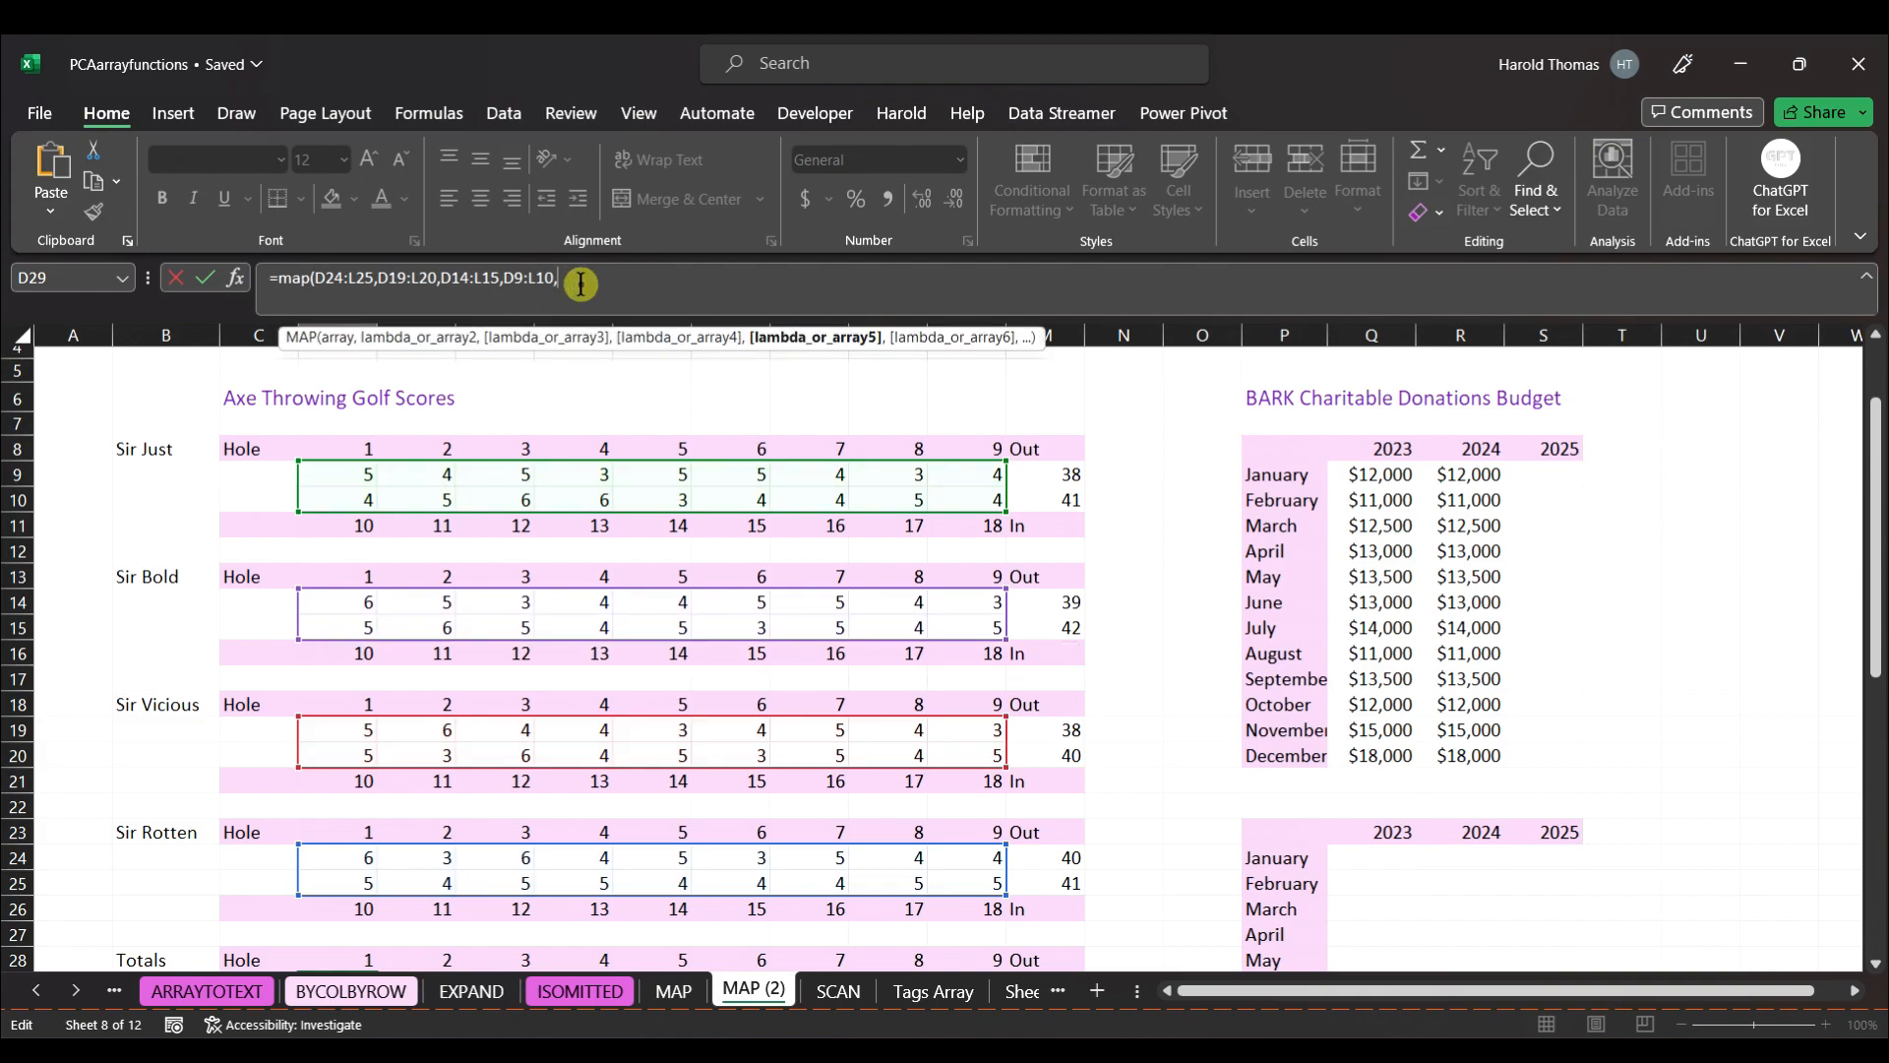
pyautogui.write('lam')
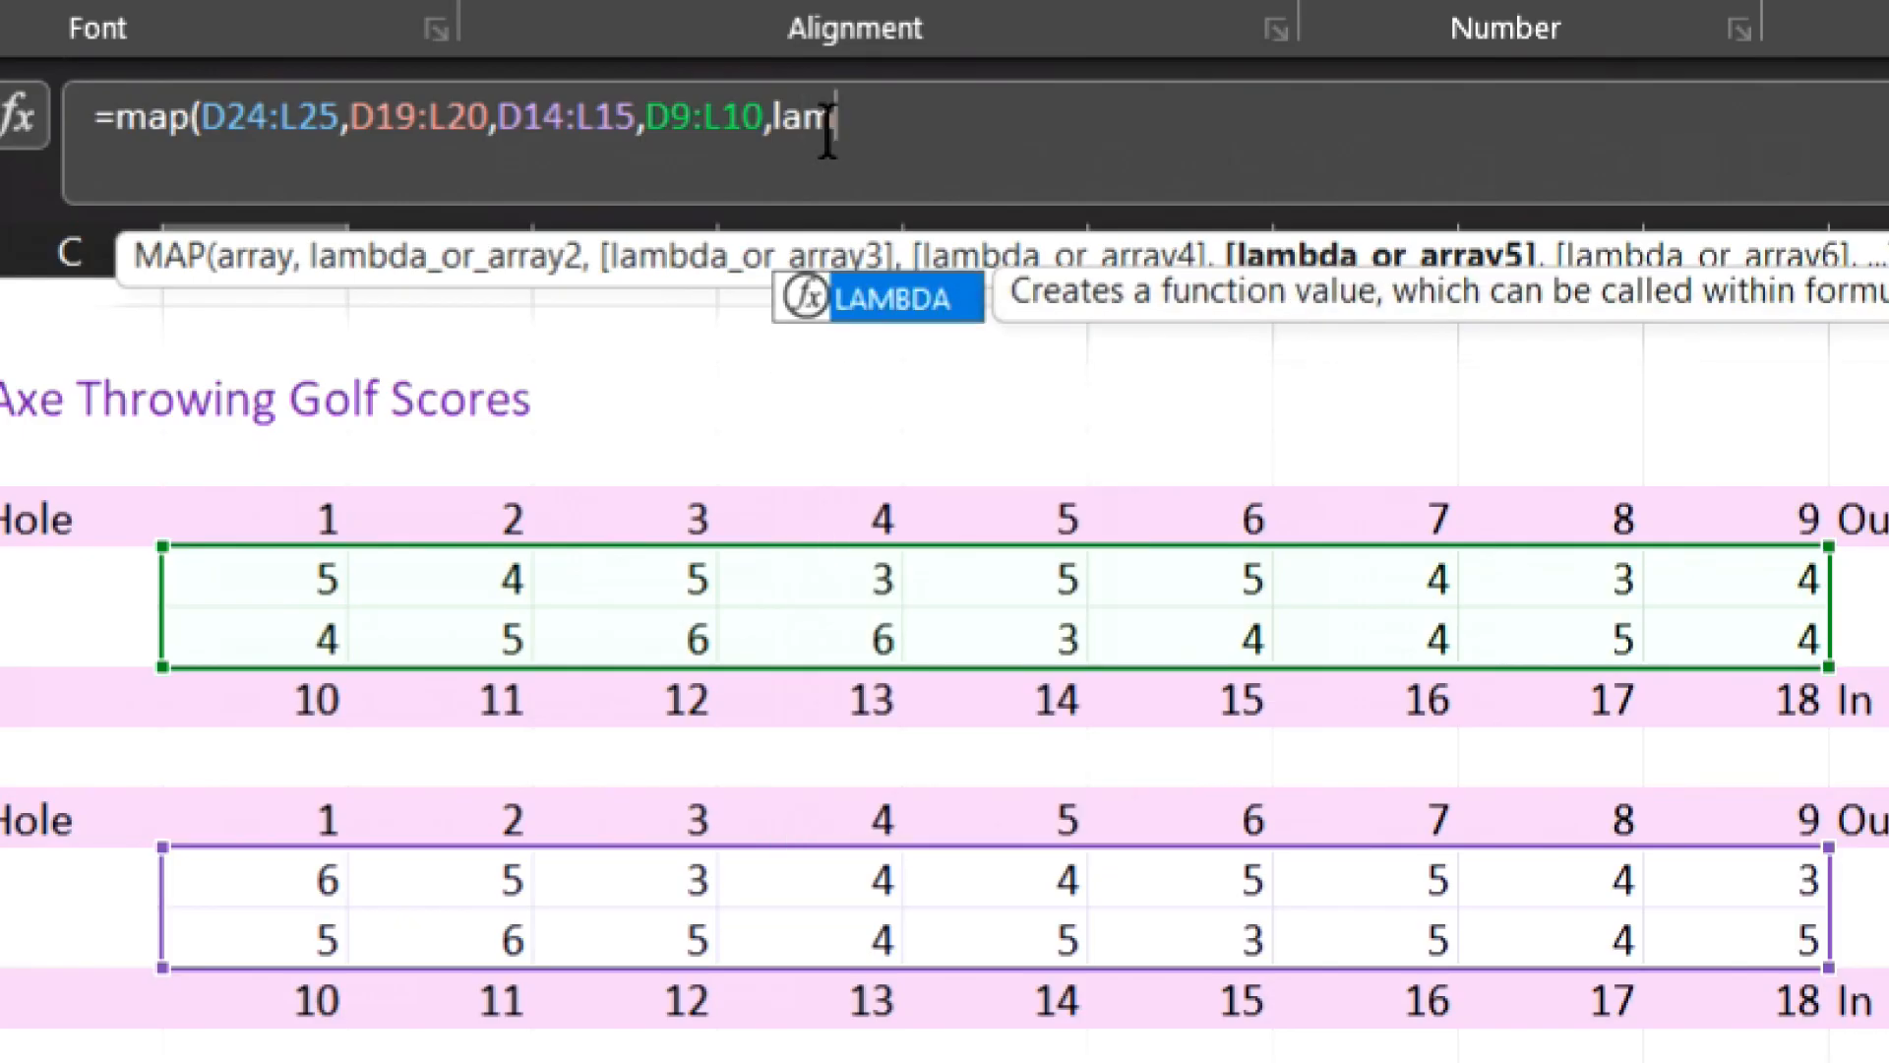
pyautogui.write('bda(')
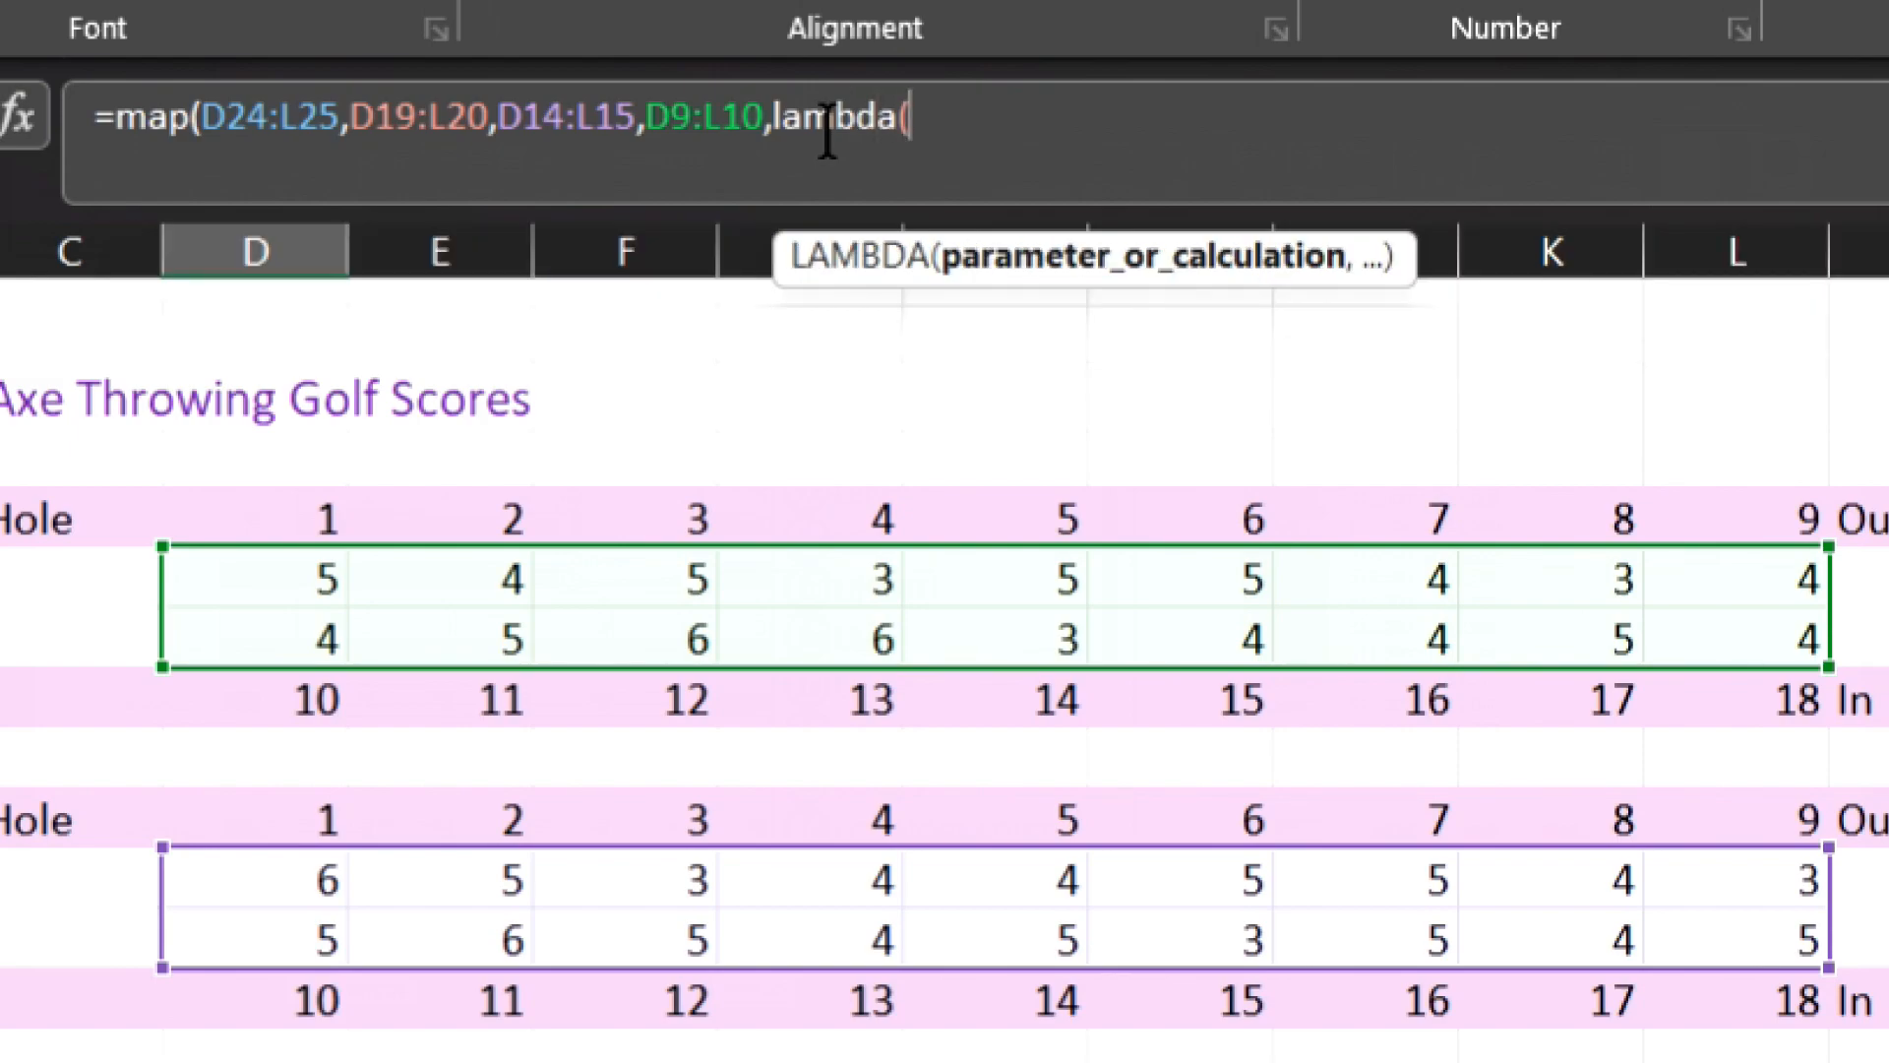
pyautogui.write('a,b,c,d')
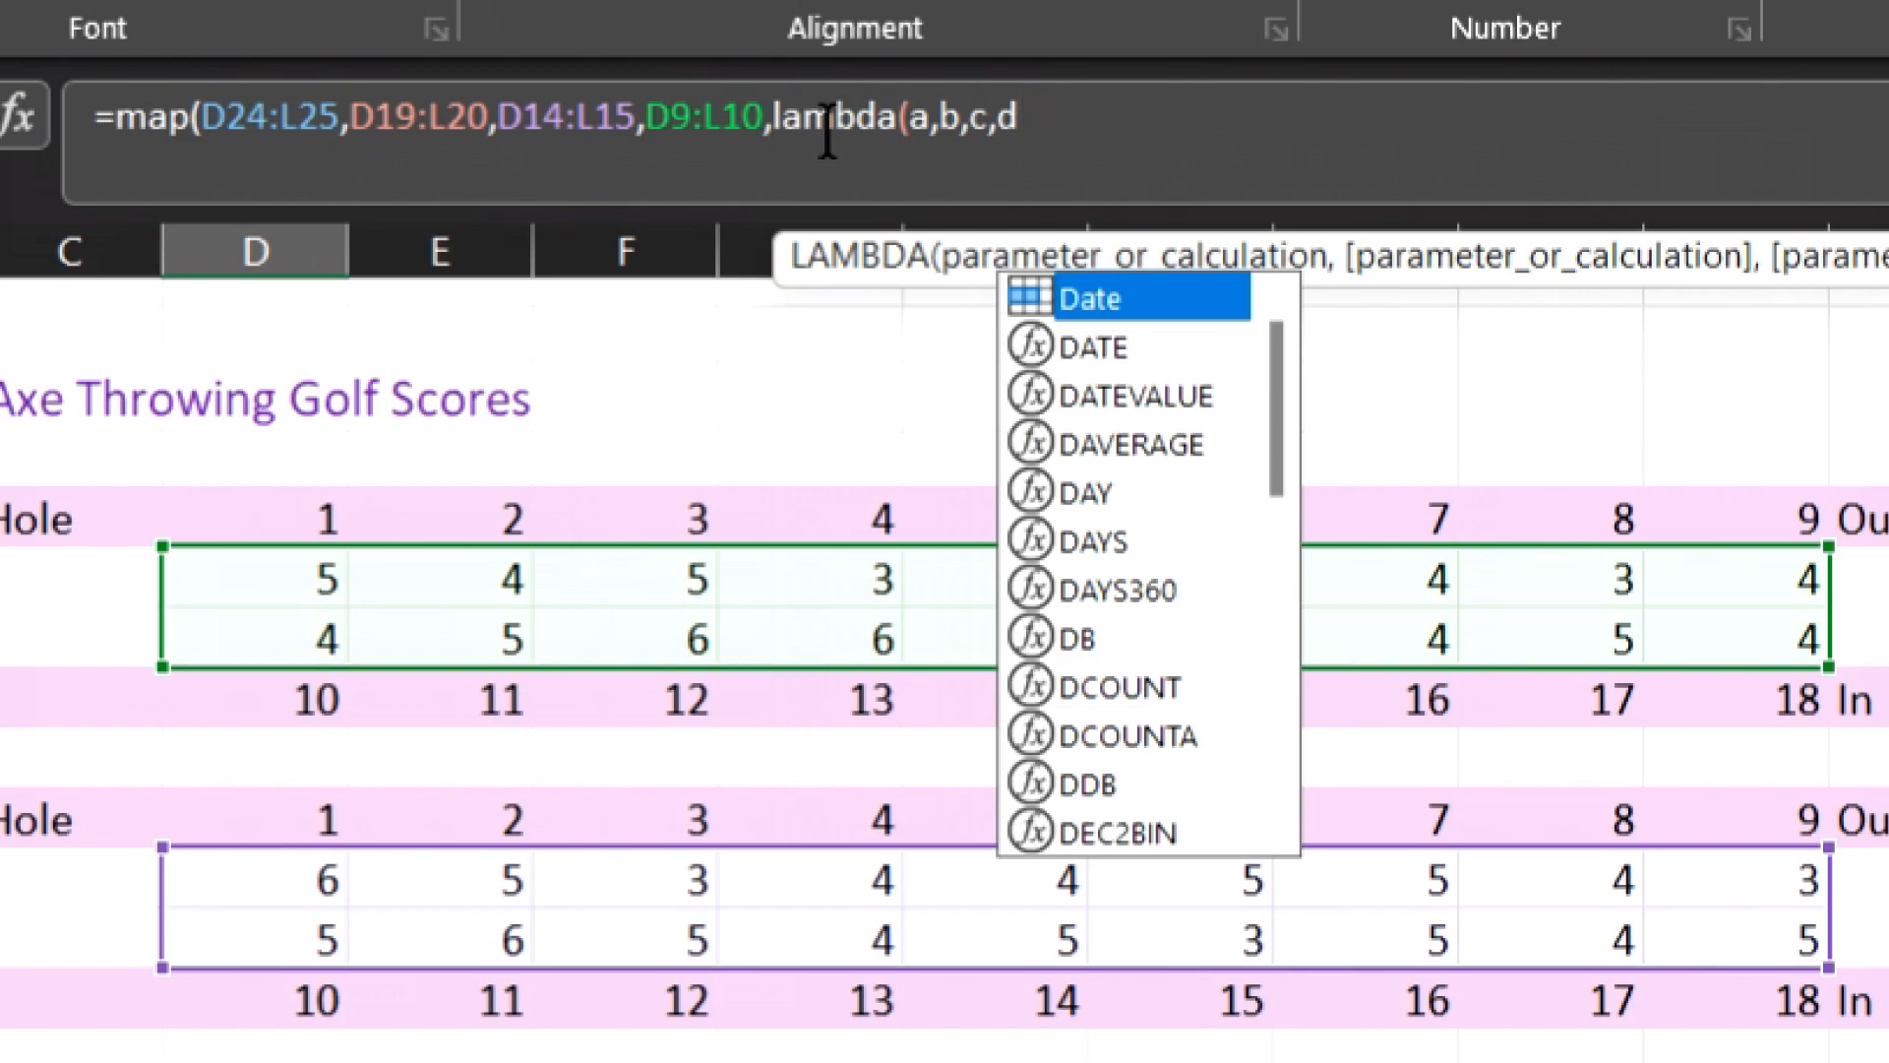
# Complete the LAMBDA in D29 with the calculation MIN(a,b,c,d), enter the formula and accept the suggested parenthesis correction.
pyautogui.write(',min')
pyautogui.write('(')
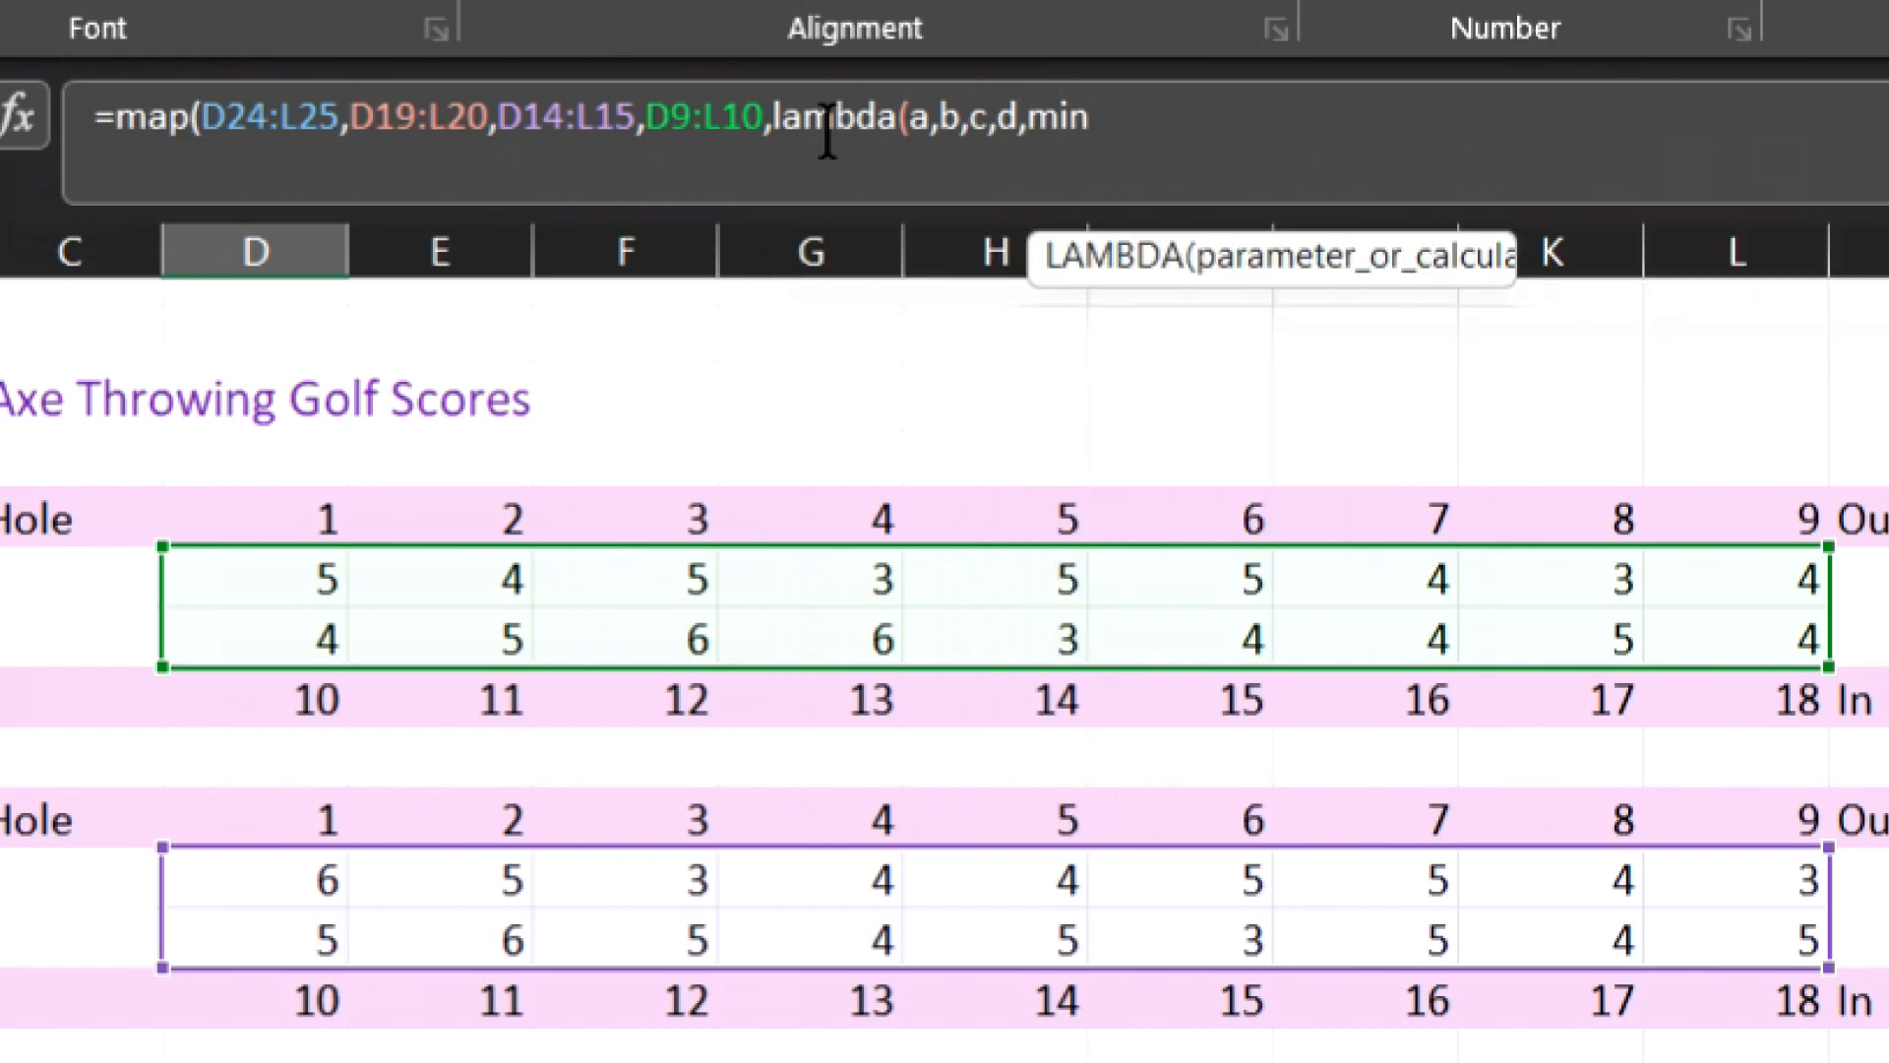
pyautogui.write('a,b,')
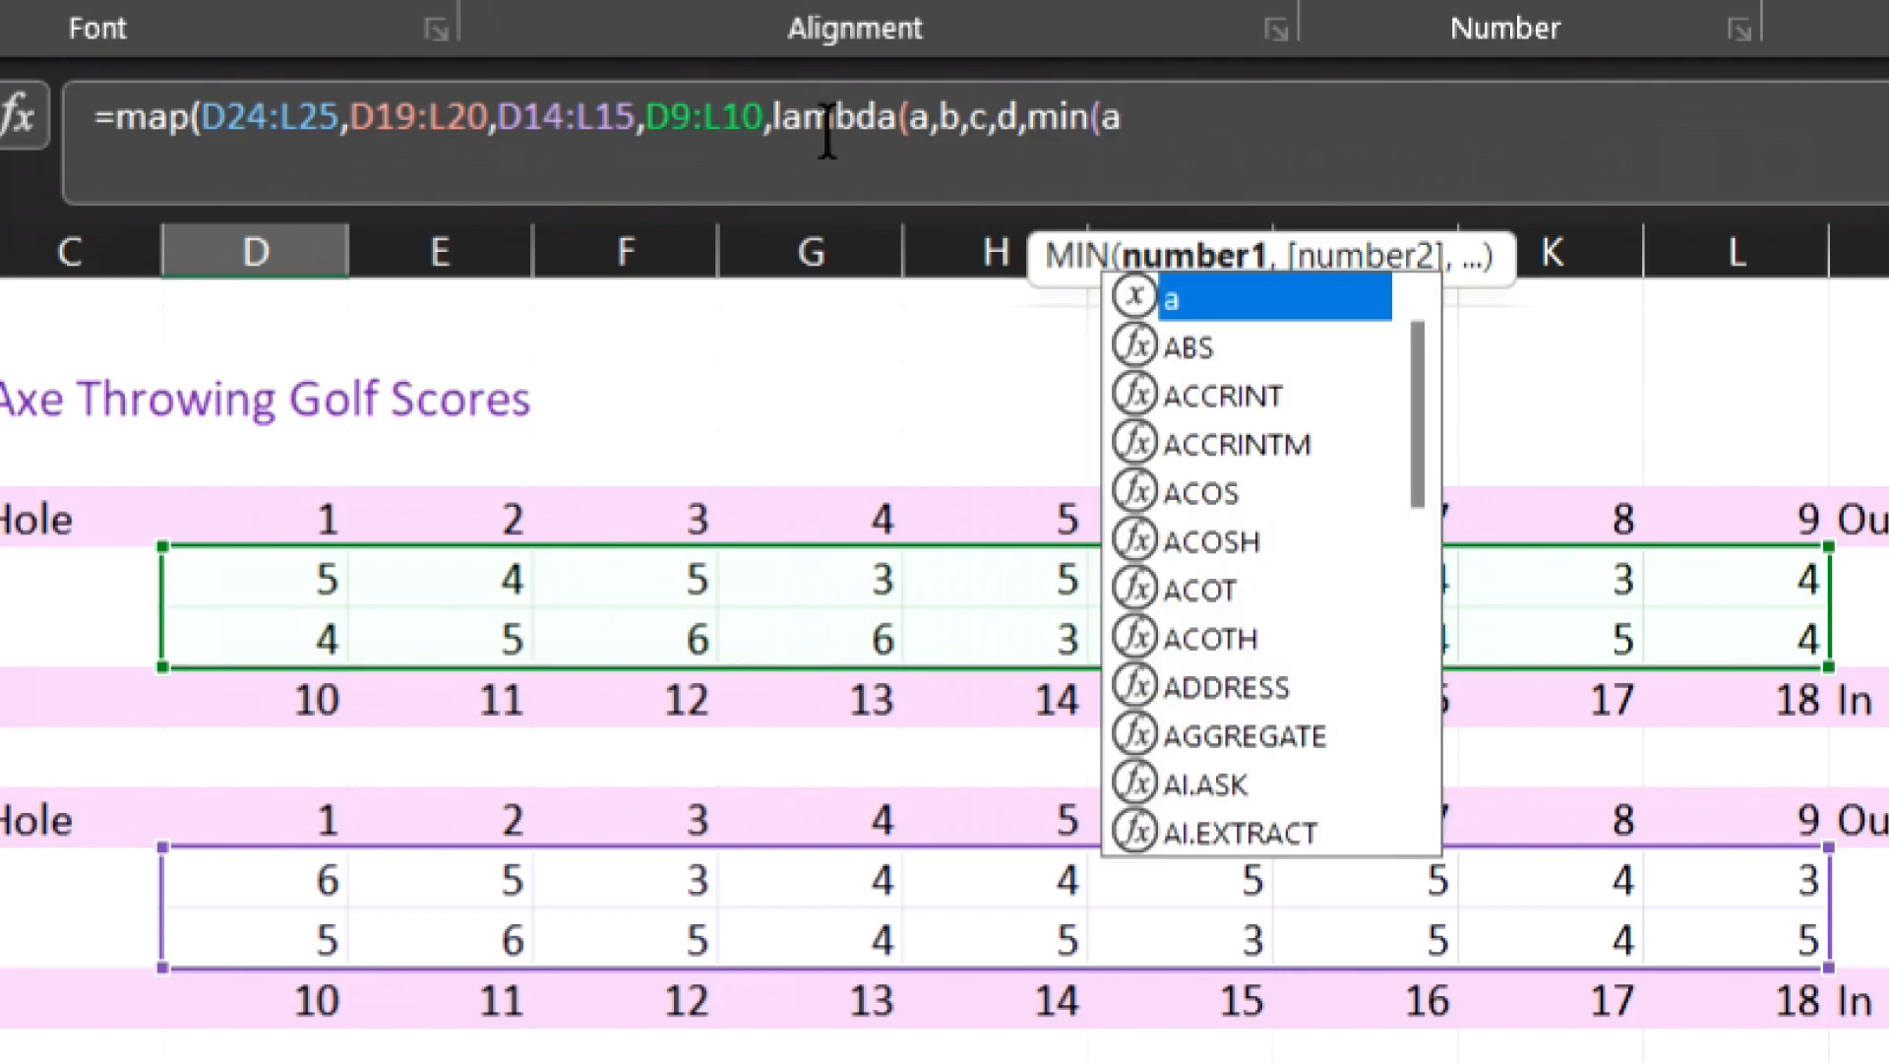
pyautogui.write('c,d')
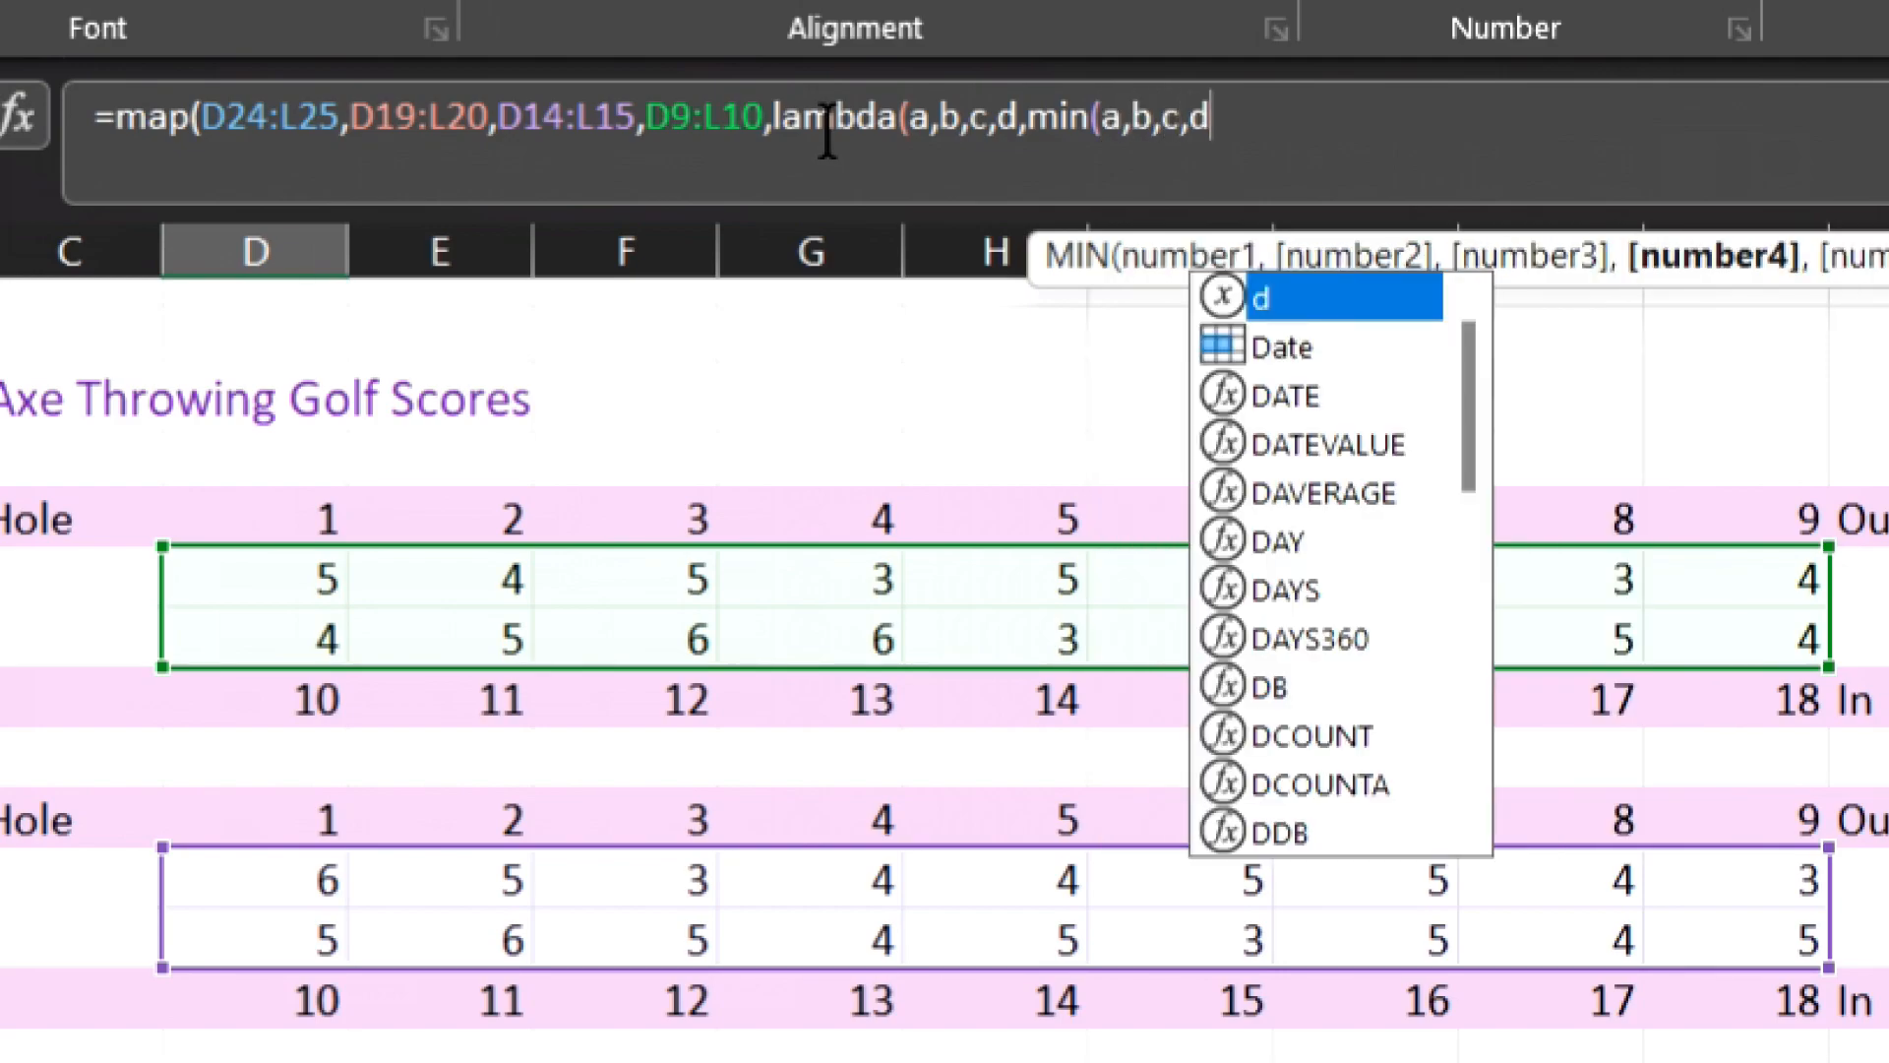
pyautogui.press('Escape')
pyautogui.write(')))')
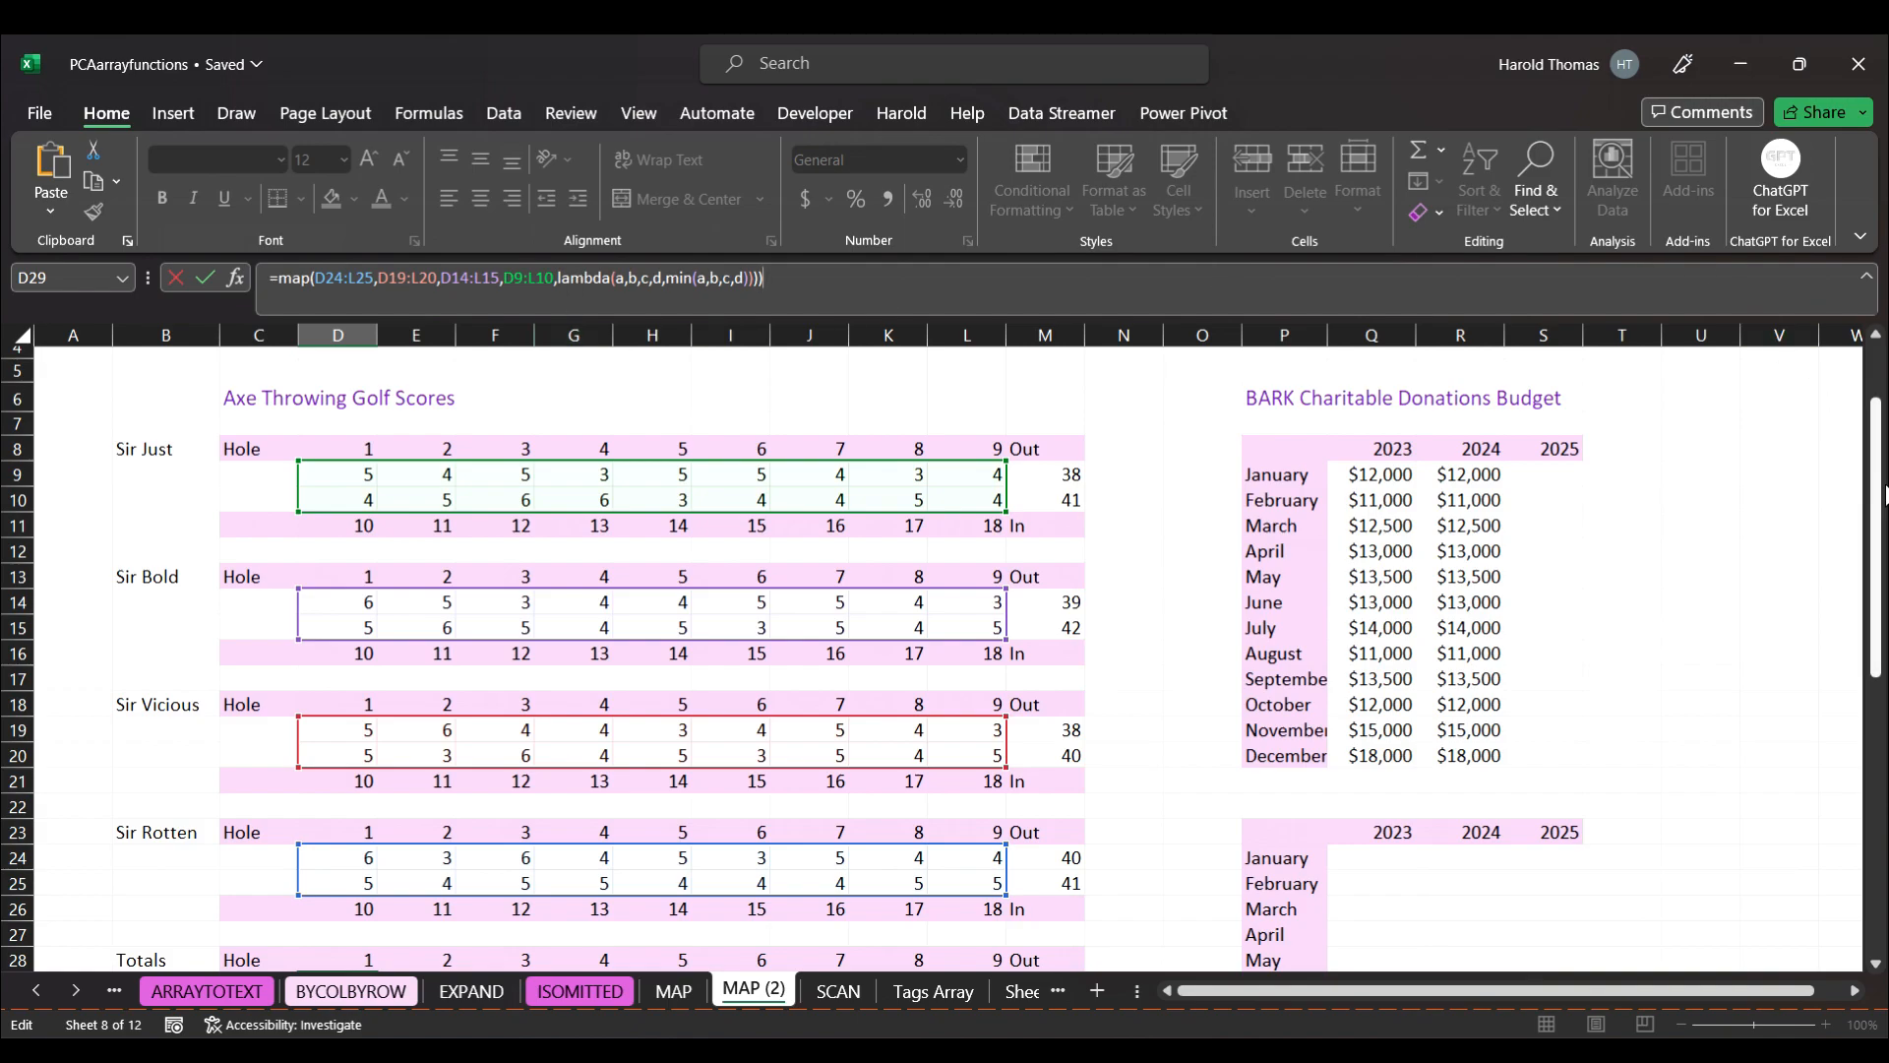
pyautogui.moveTo(1872, 498); pyautogui.dragTo(1872, 630)
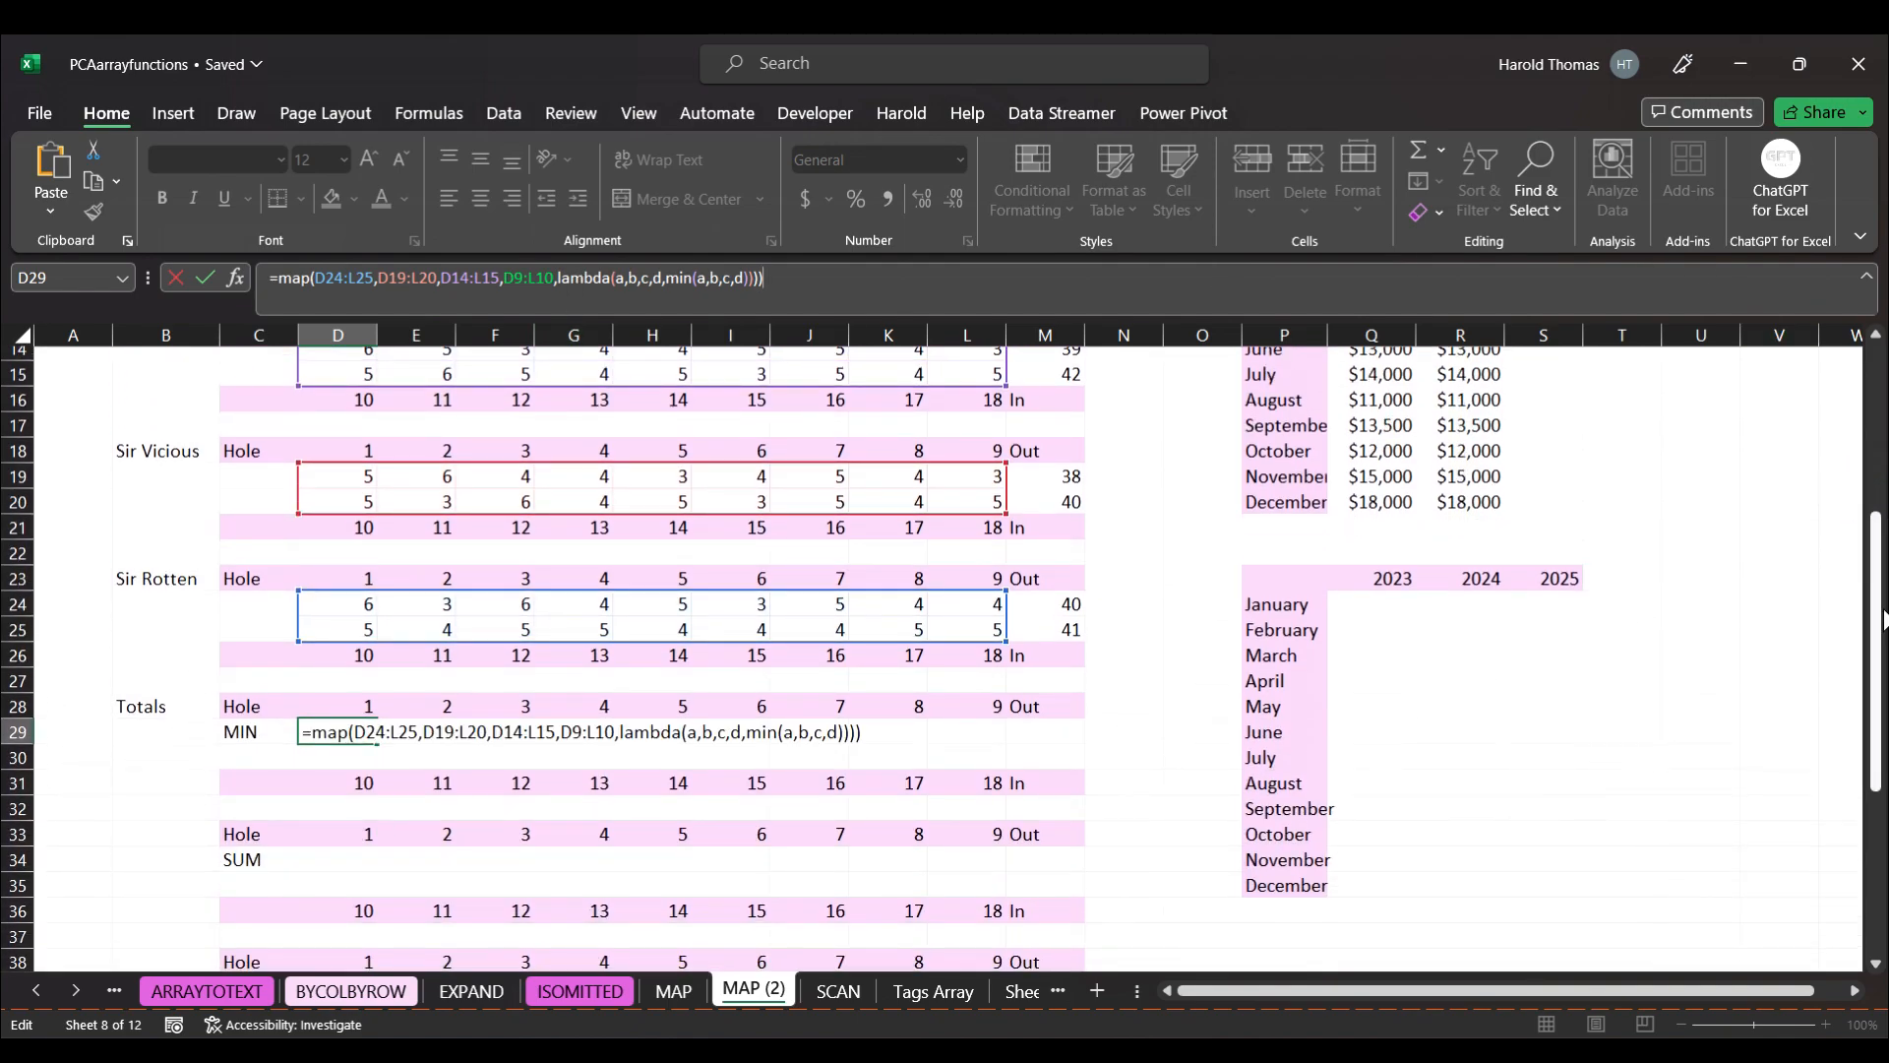
pyautogui.press('Return')
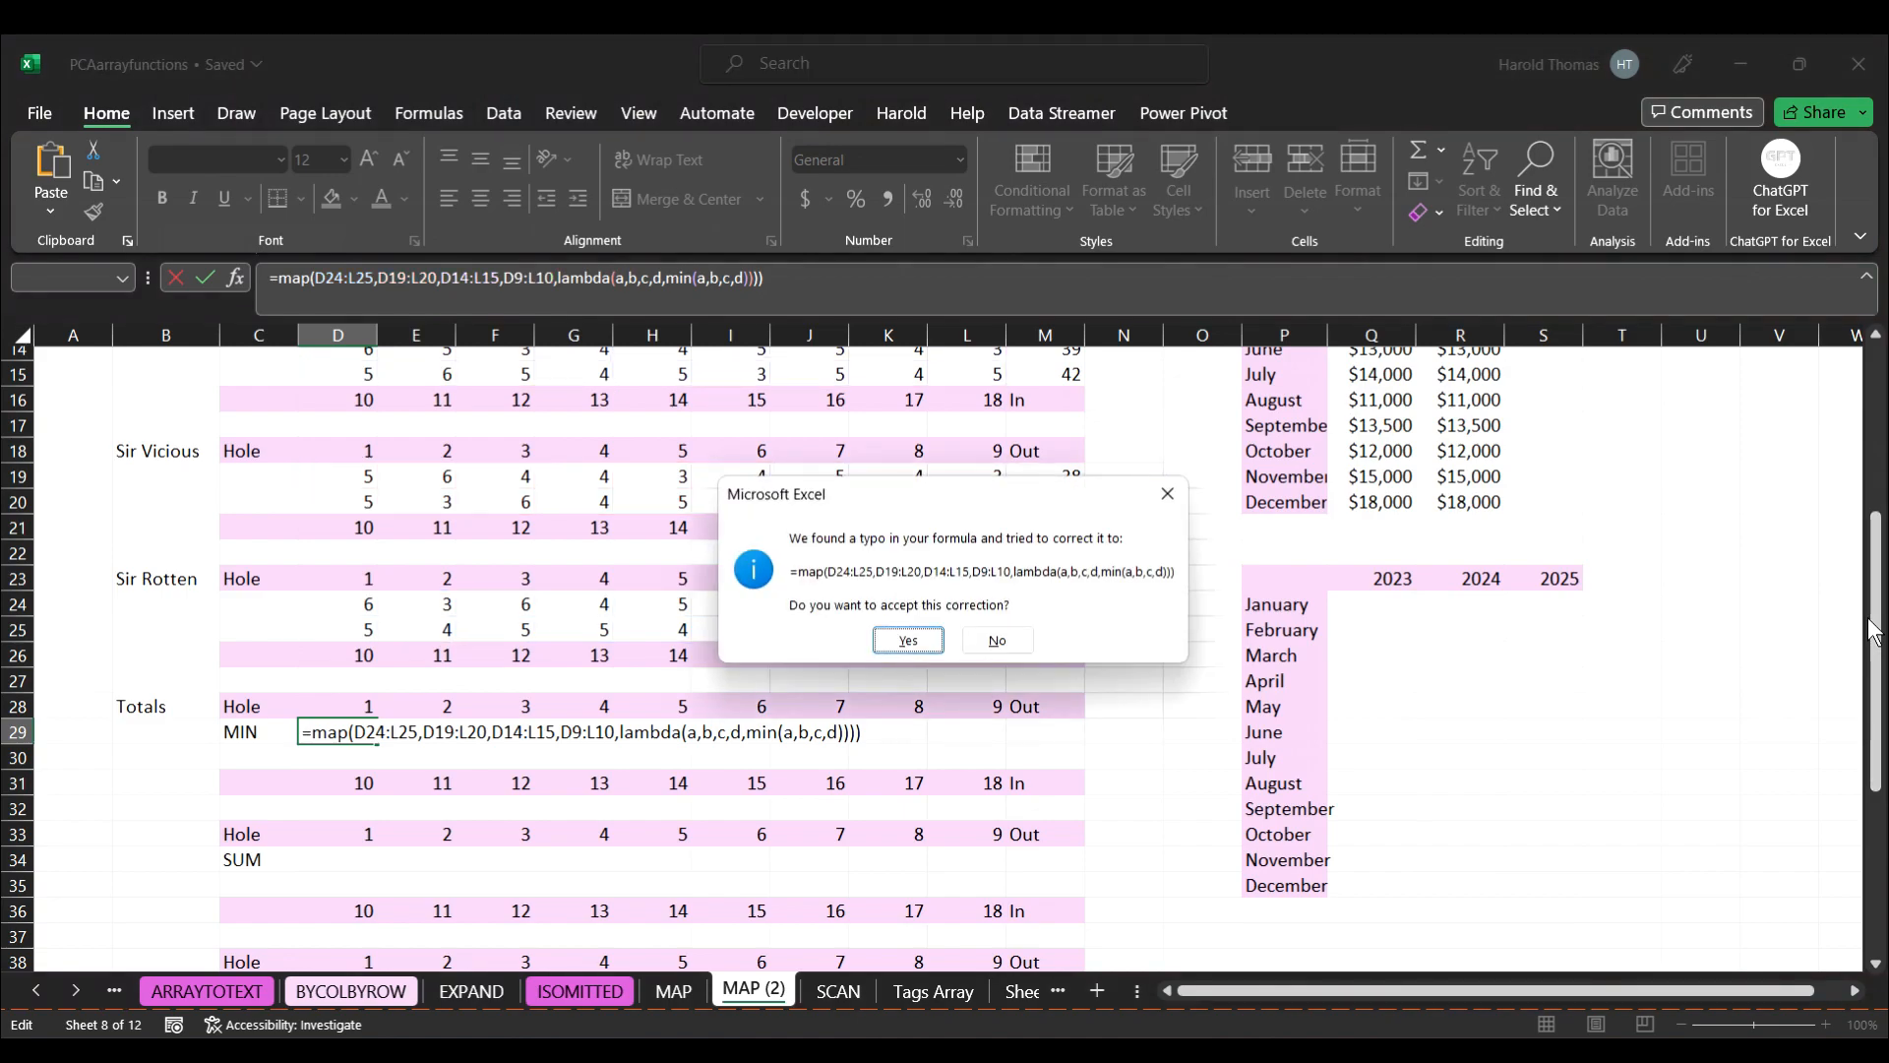
pyautogui.click(909, 645)
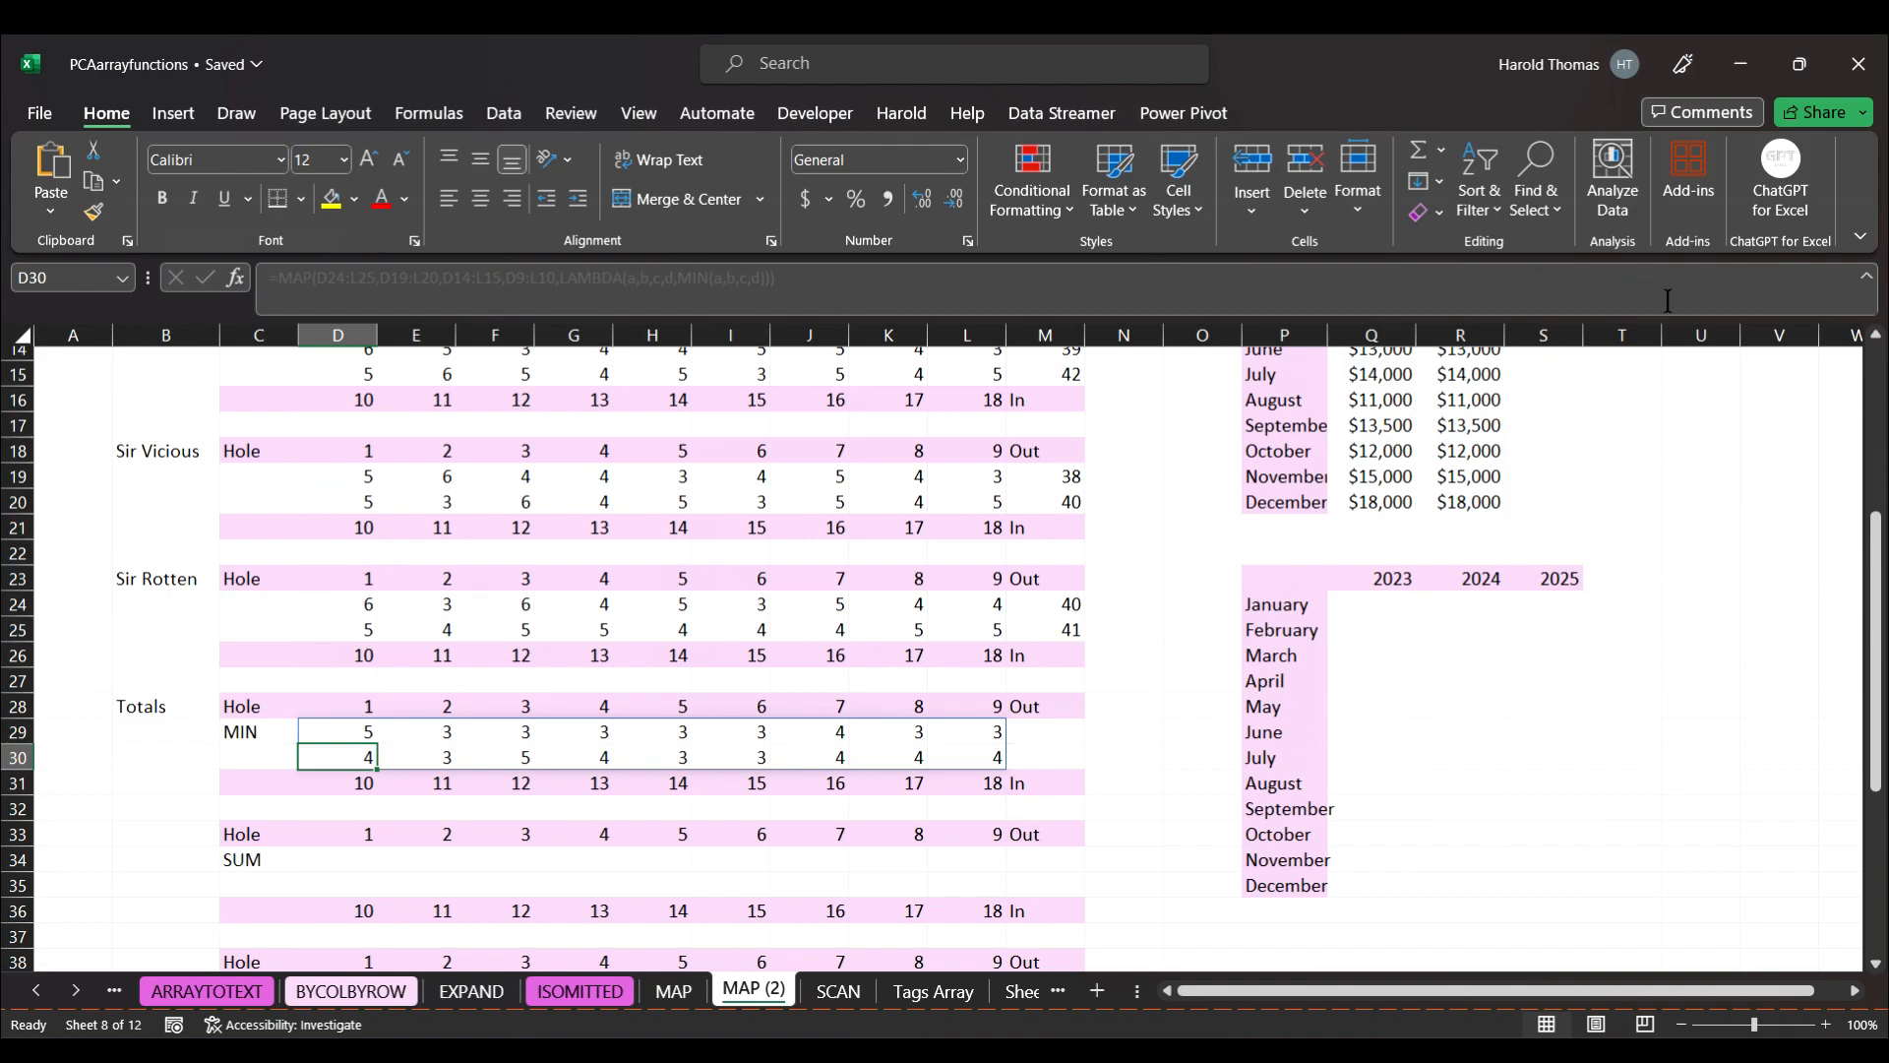
# Copy the text of the MAP formula in D29 into D34 of the SUM section.
pyautogui.moveTo(1879, 603); pyautogui.dragTo(1887, 559)
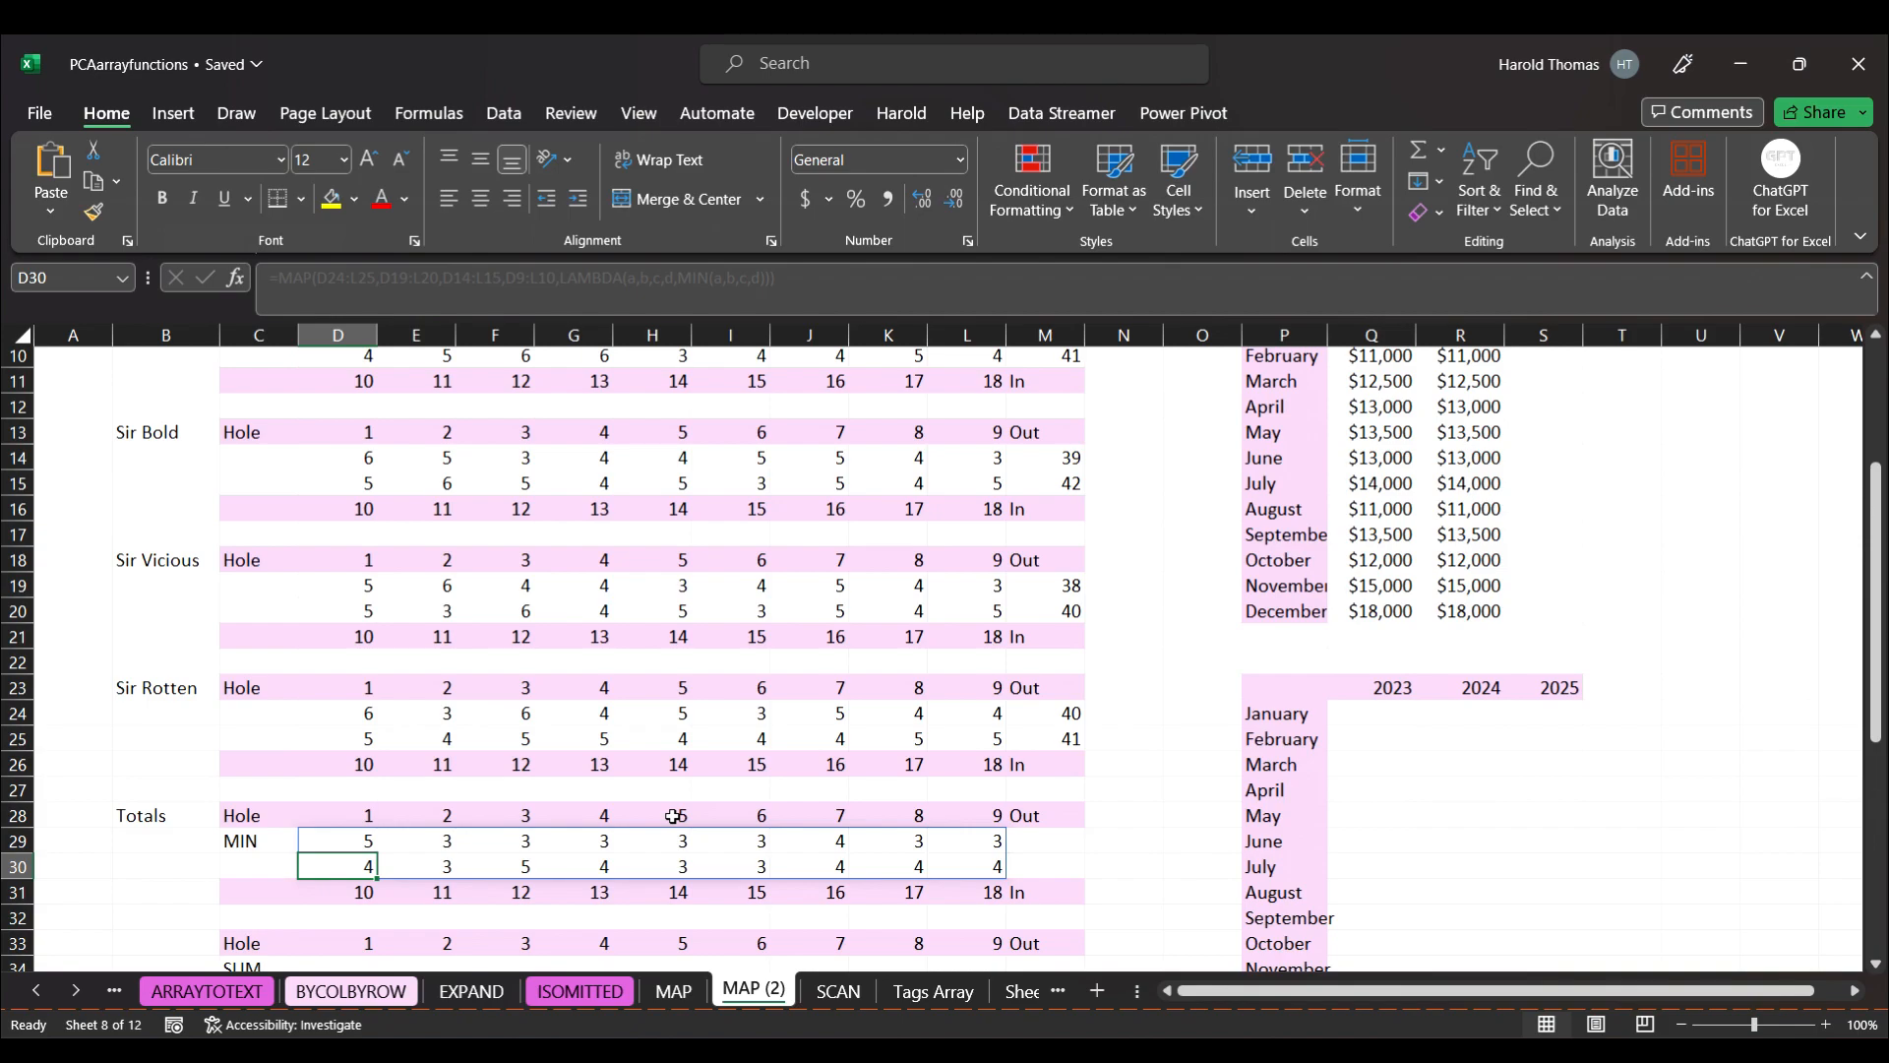
pyautogui.moveTo(1879, 588); pyautogui.dragTo(1748, 745)
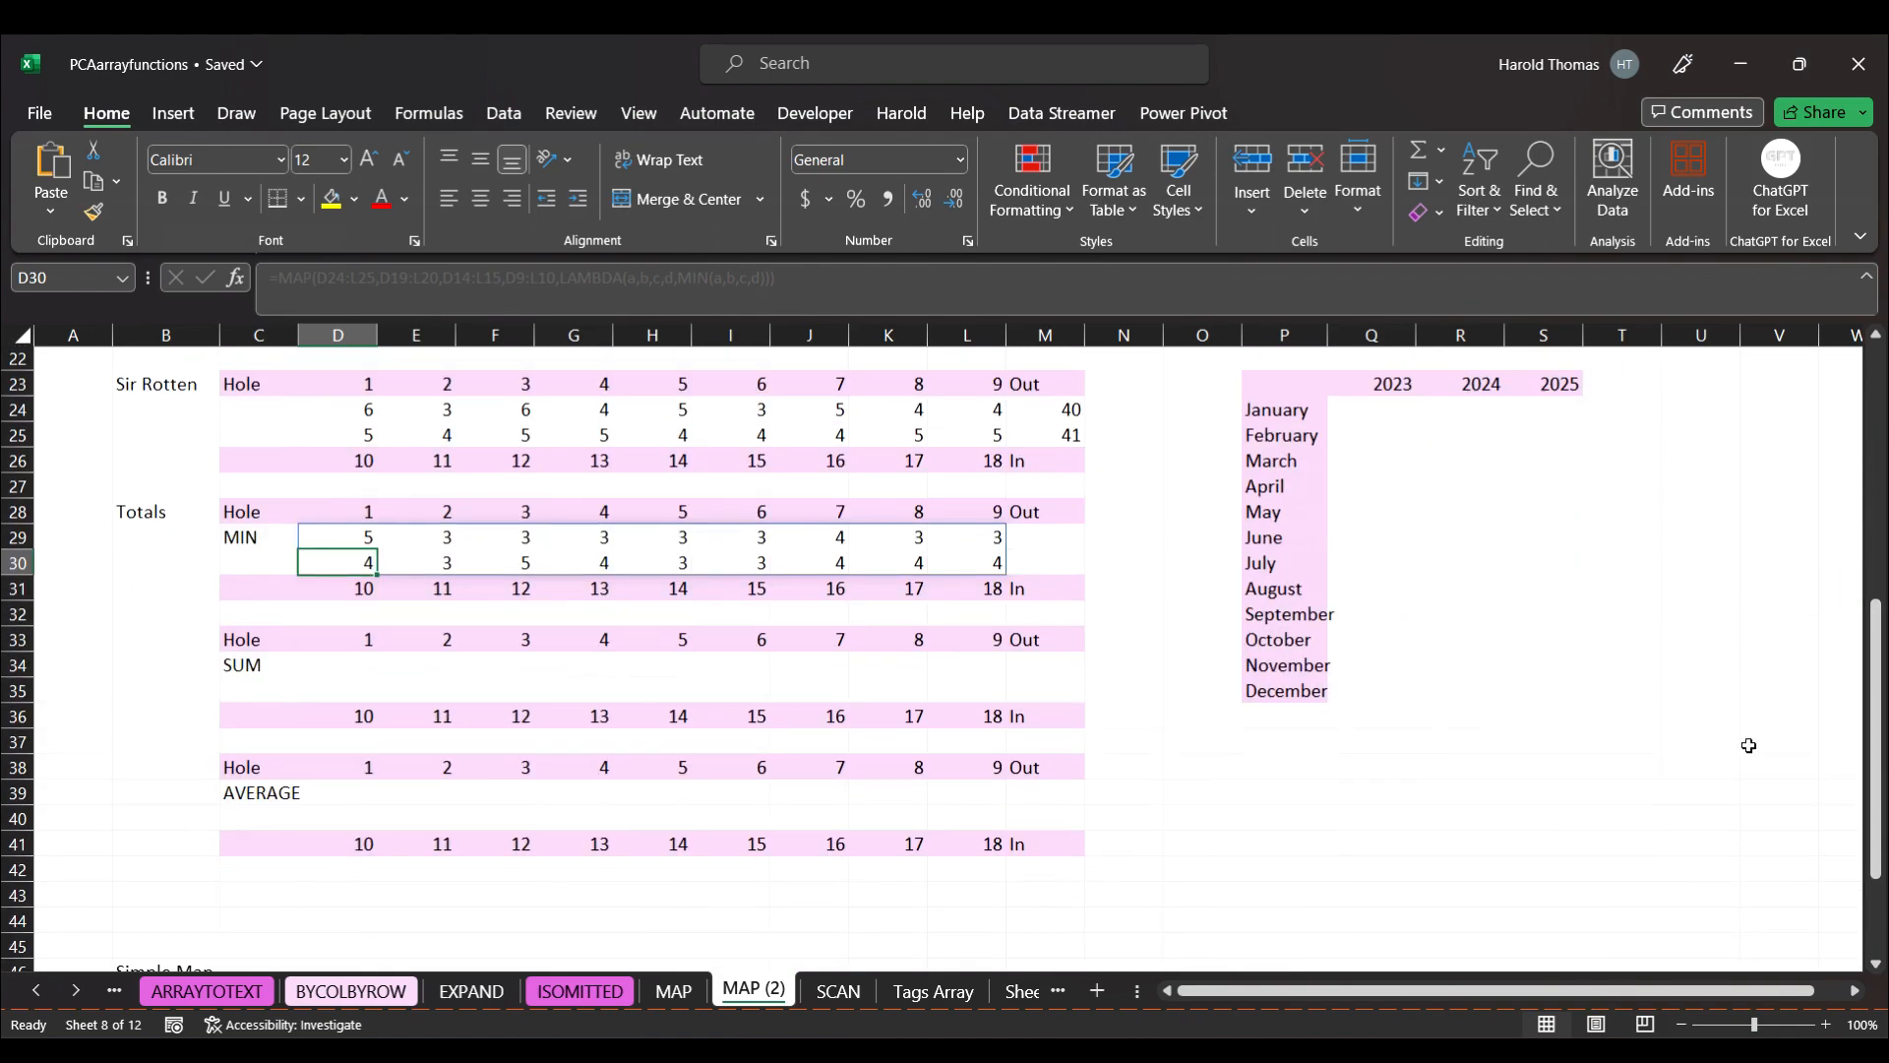
pyautogui.click(324, 537)
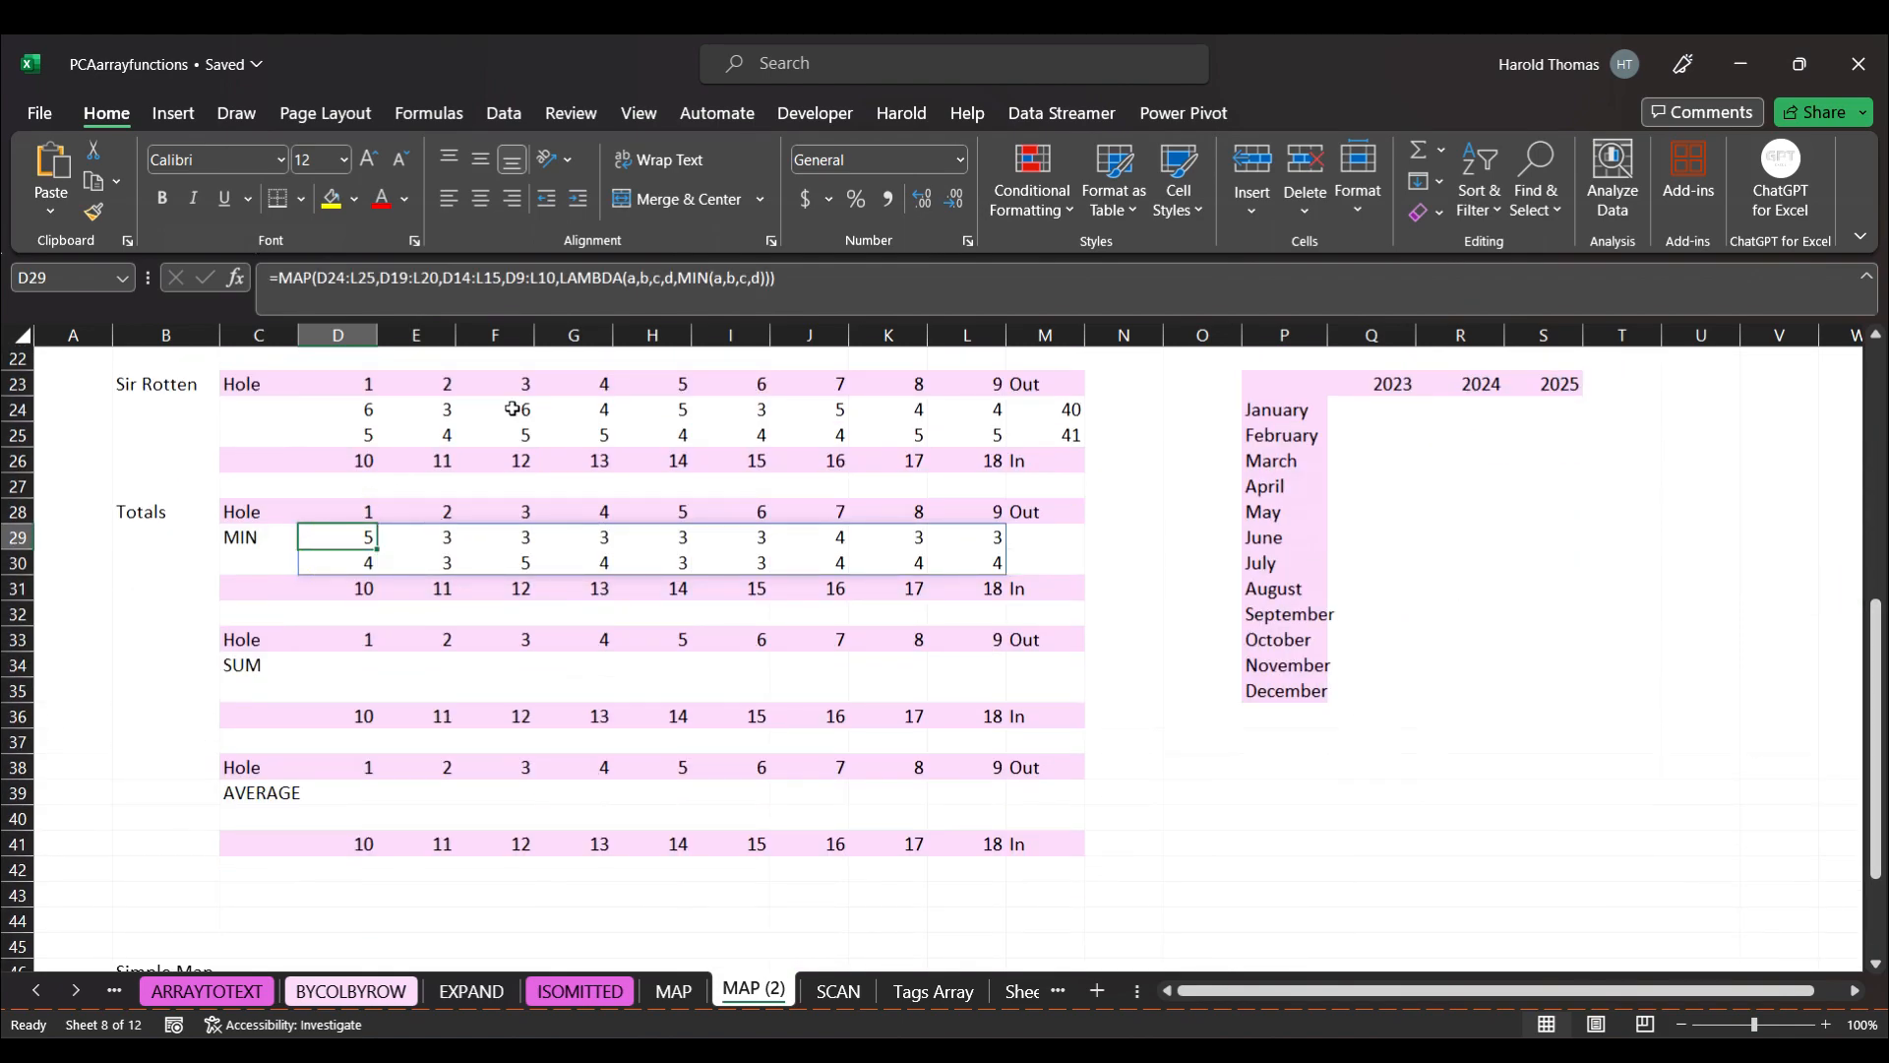
pyautogui.moveTo(777, 279); pyautogui.dragTo(347, 282)
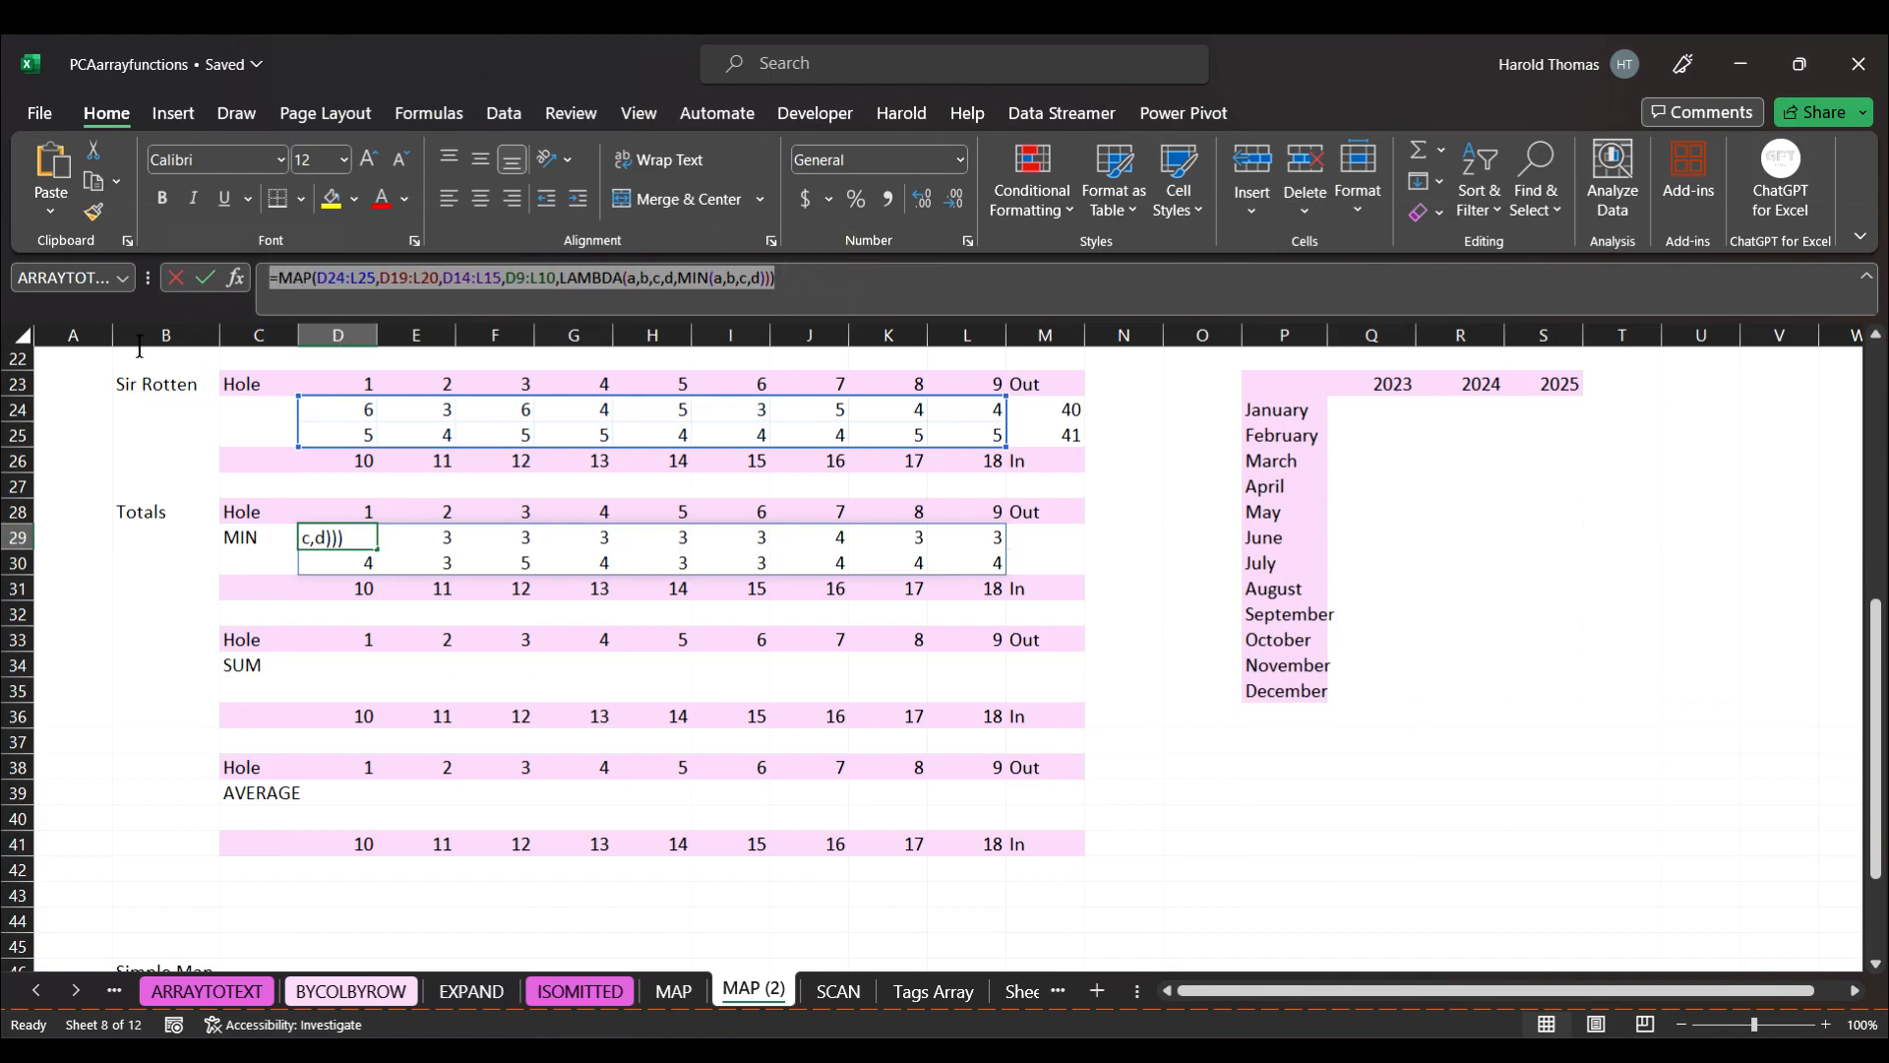
pyautogui.rightClick(347, 283)
pyautogui.click(409, 326)
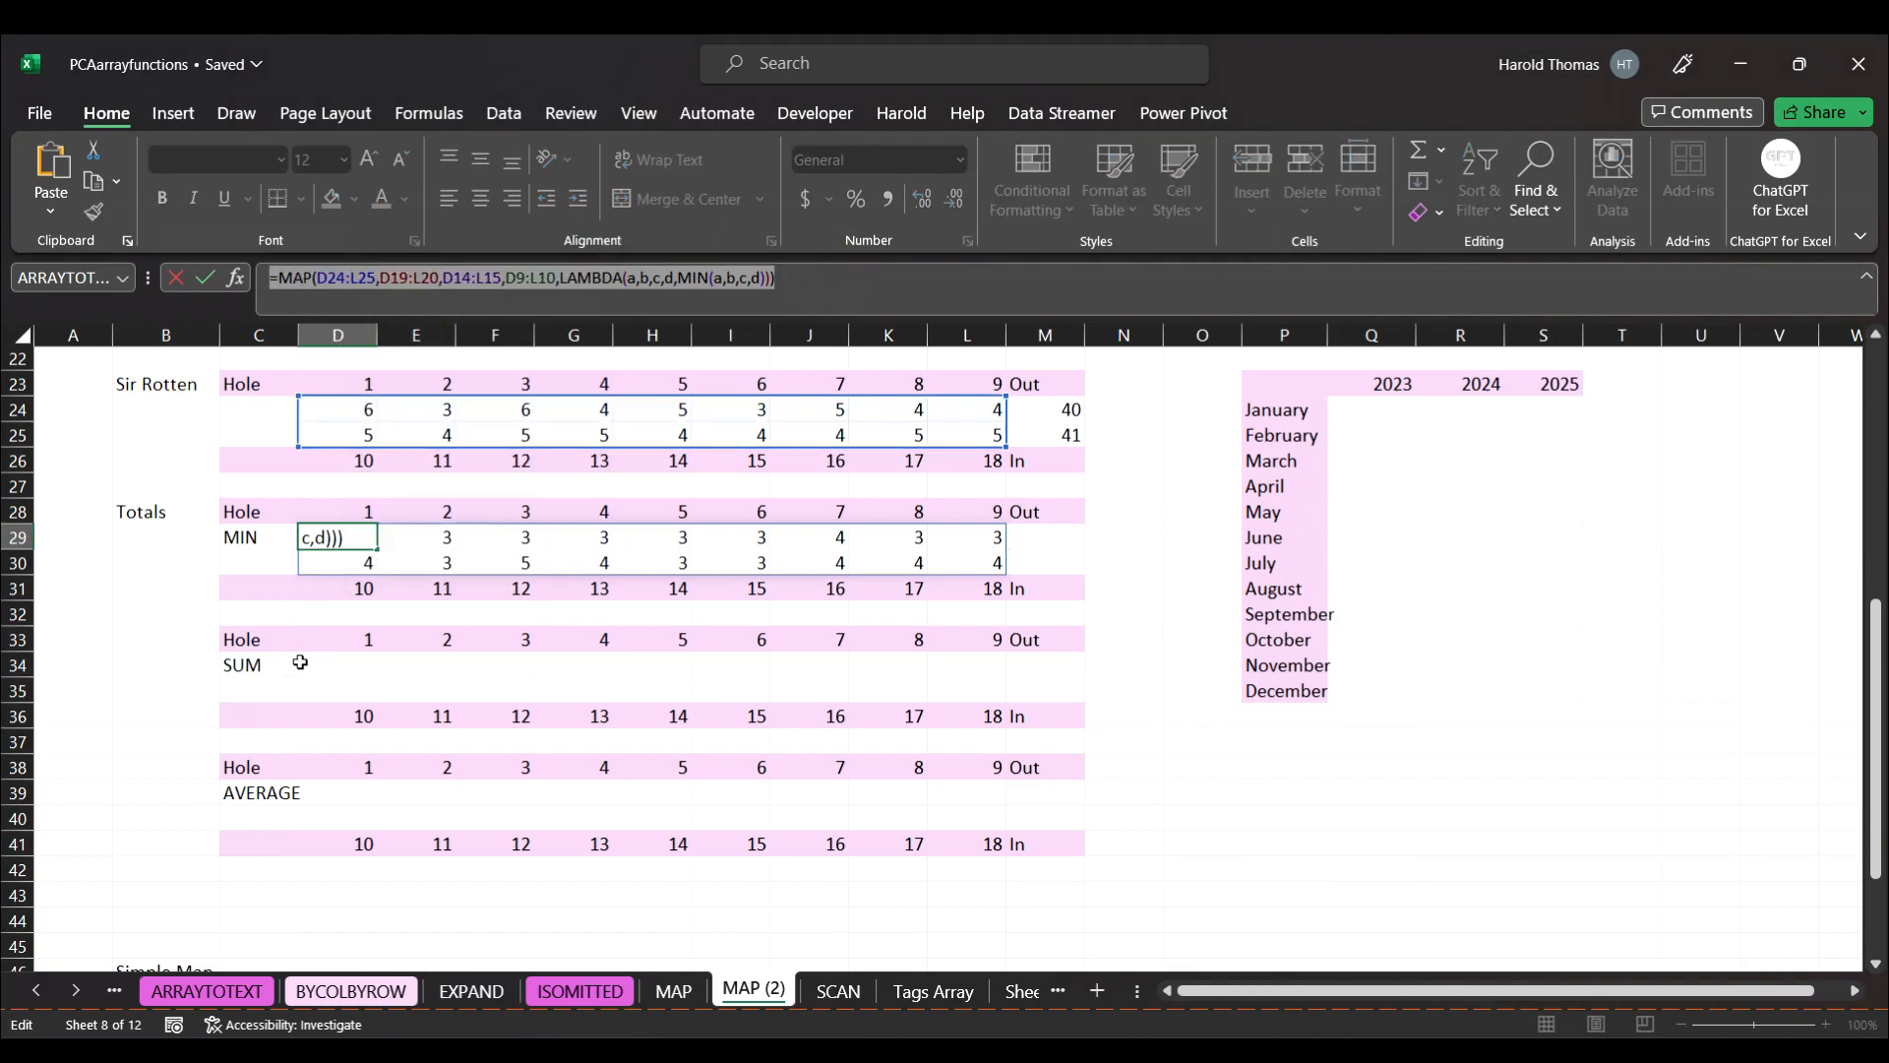
pyautogui.rightClick(345, 664)
pyautogui.click(399, 374)
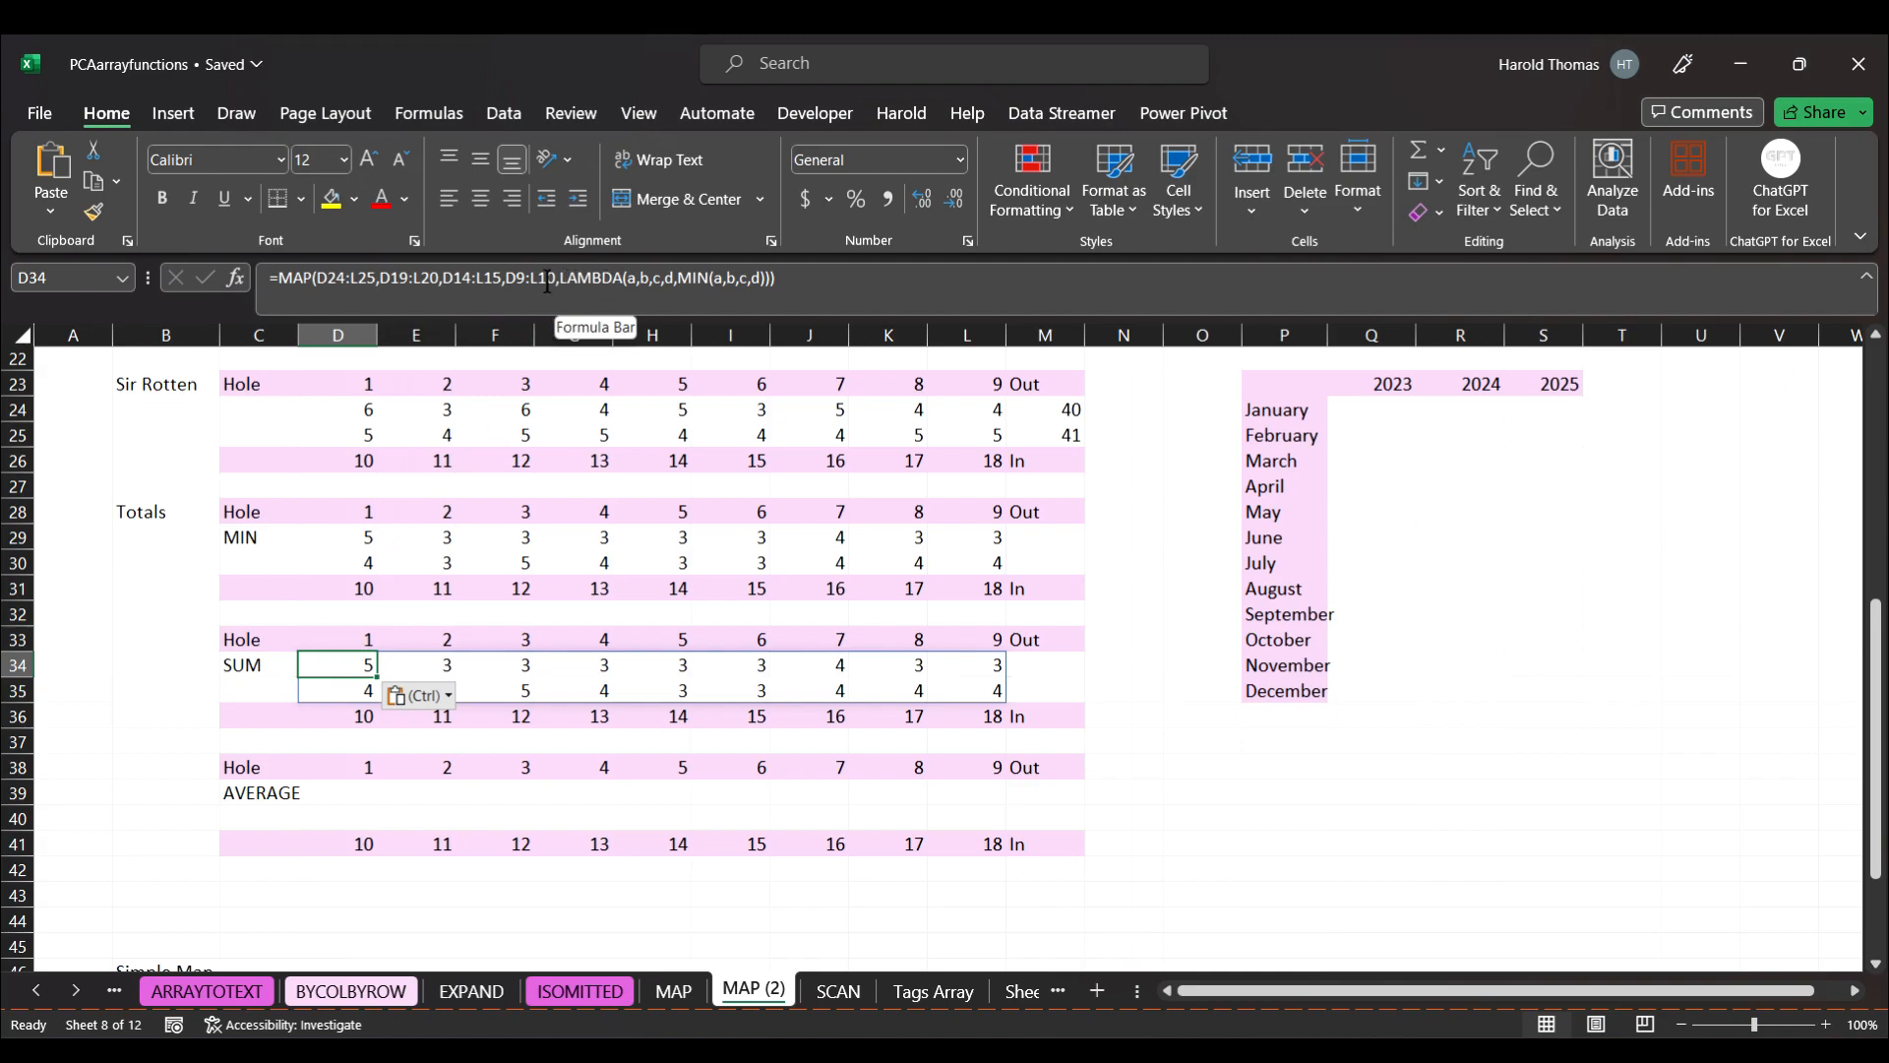
# Replace MIN with SUM in the MAP formula in D34.
pyautogui.moveTo(676, 281); pyautogui.dragTo(704, 288)
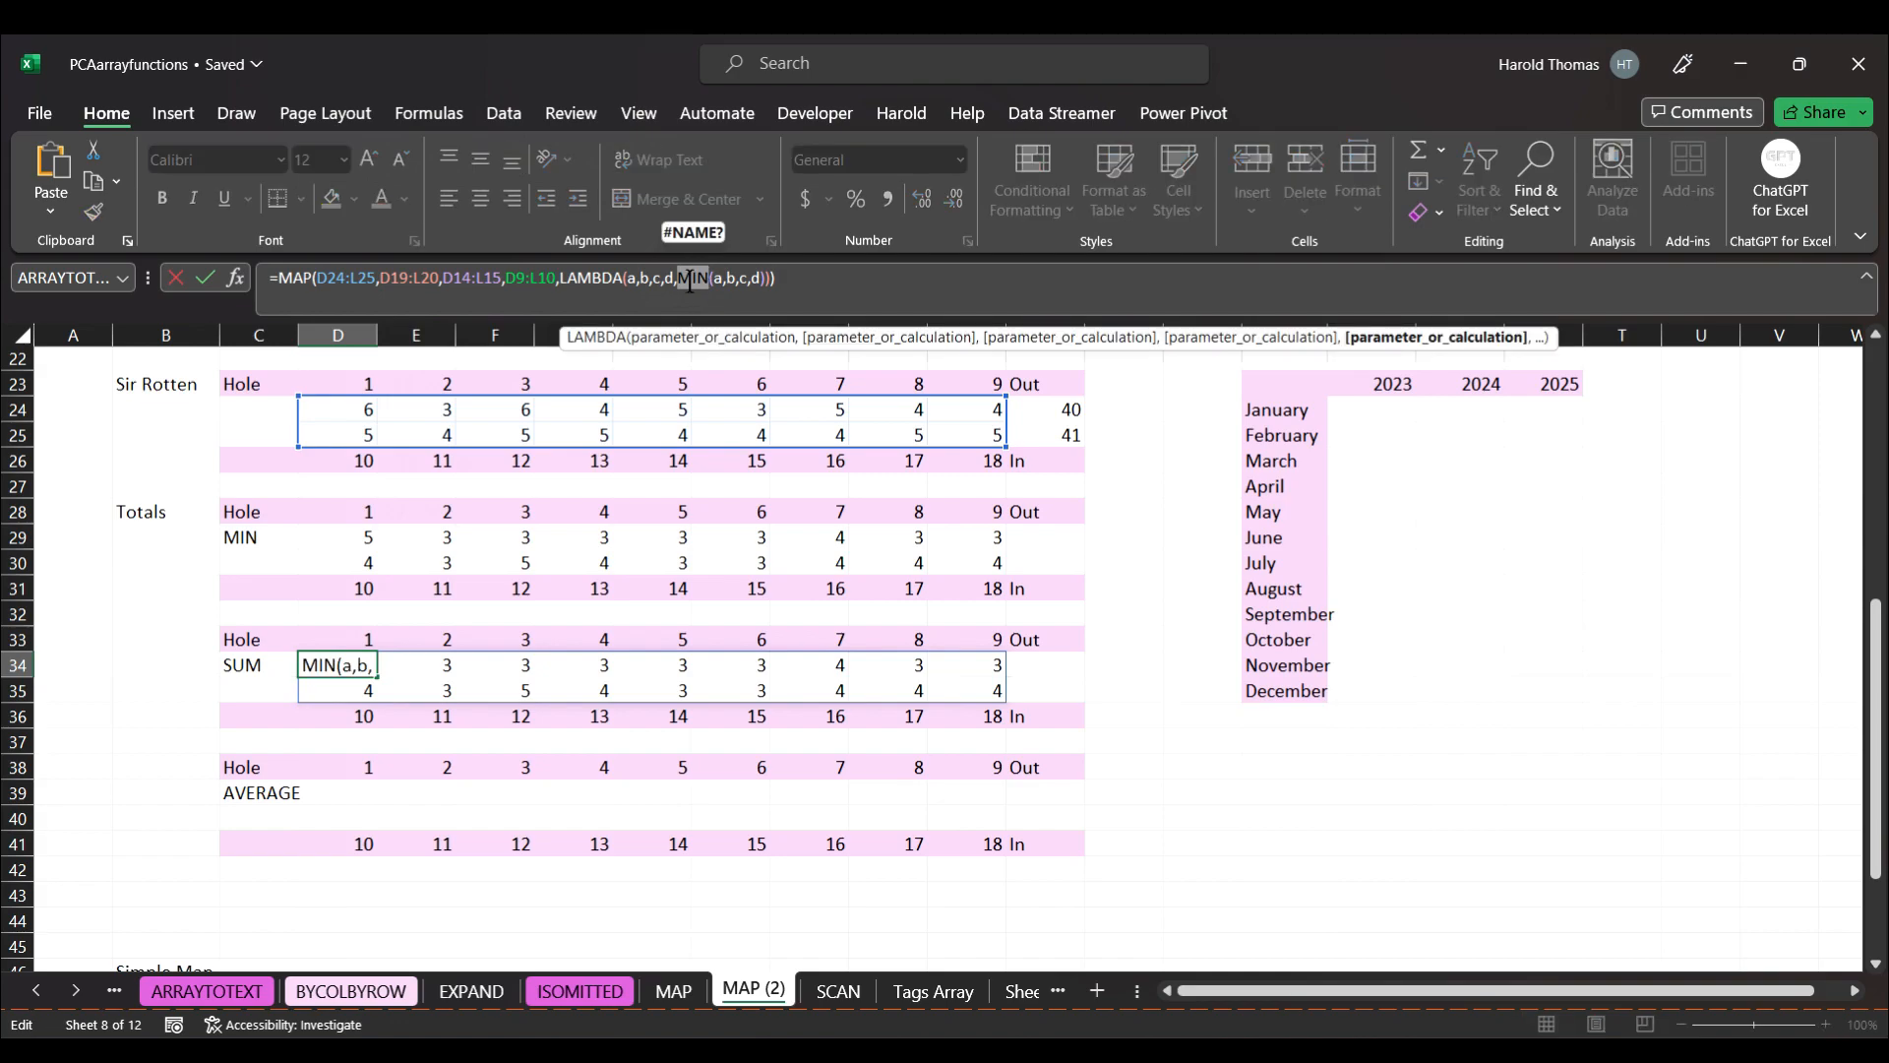
pyautogui.write('sum')
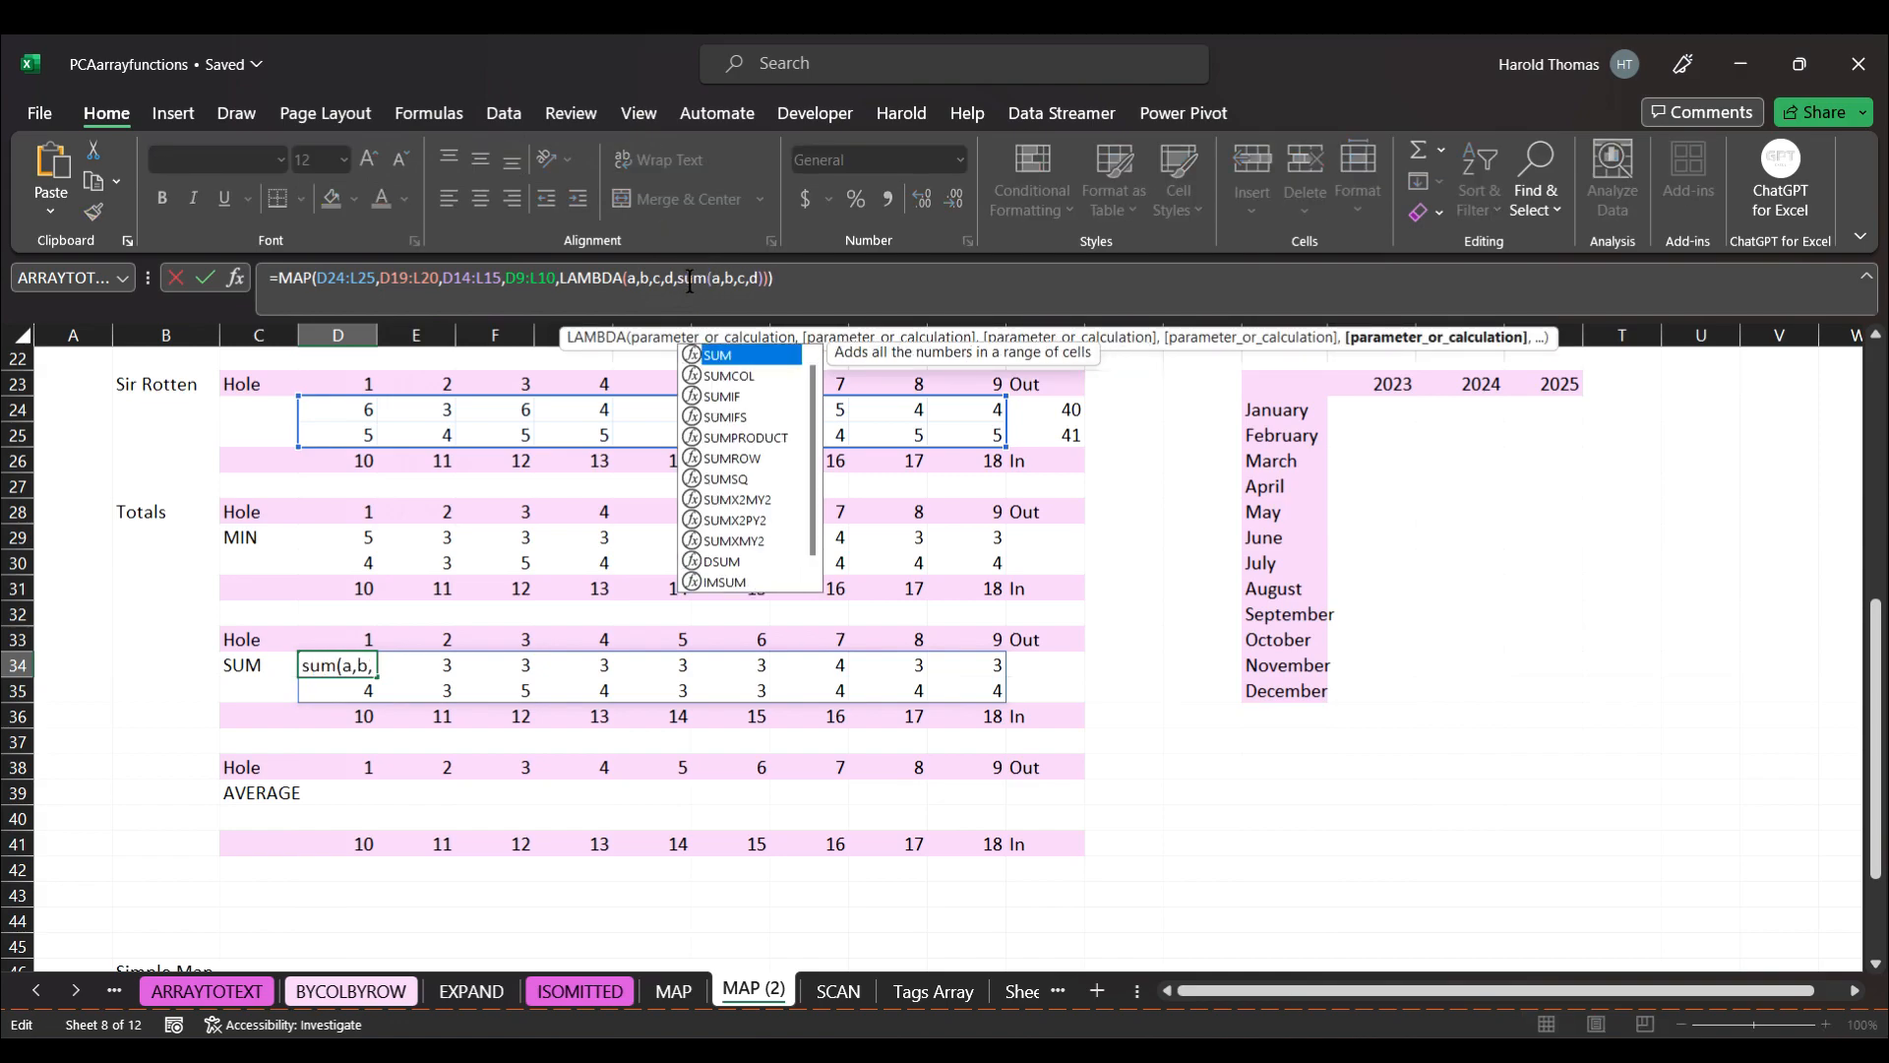
pyautogui.press('Return')
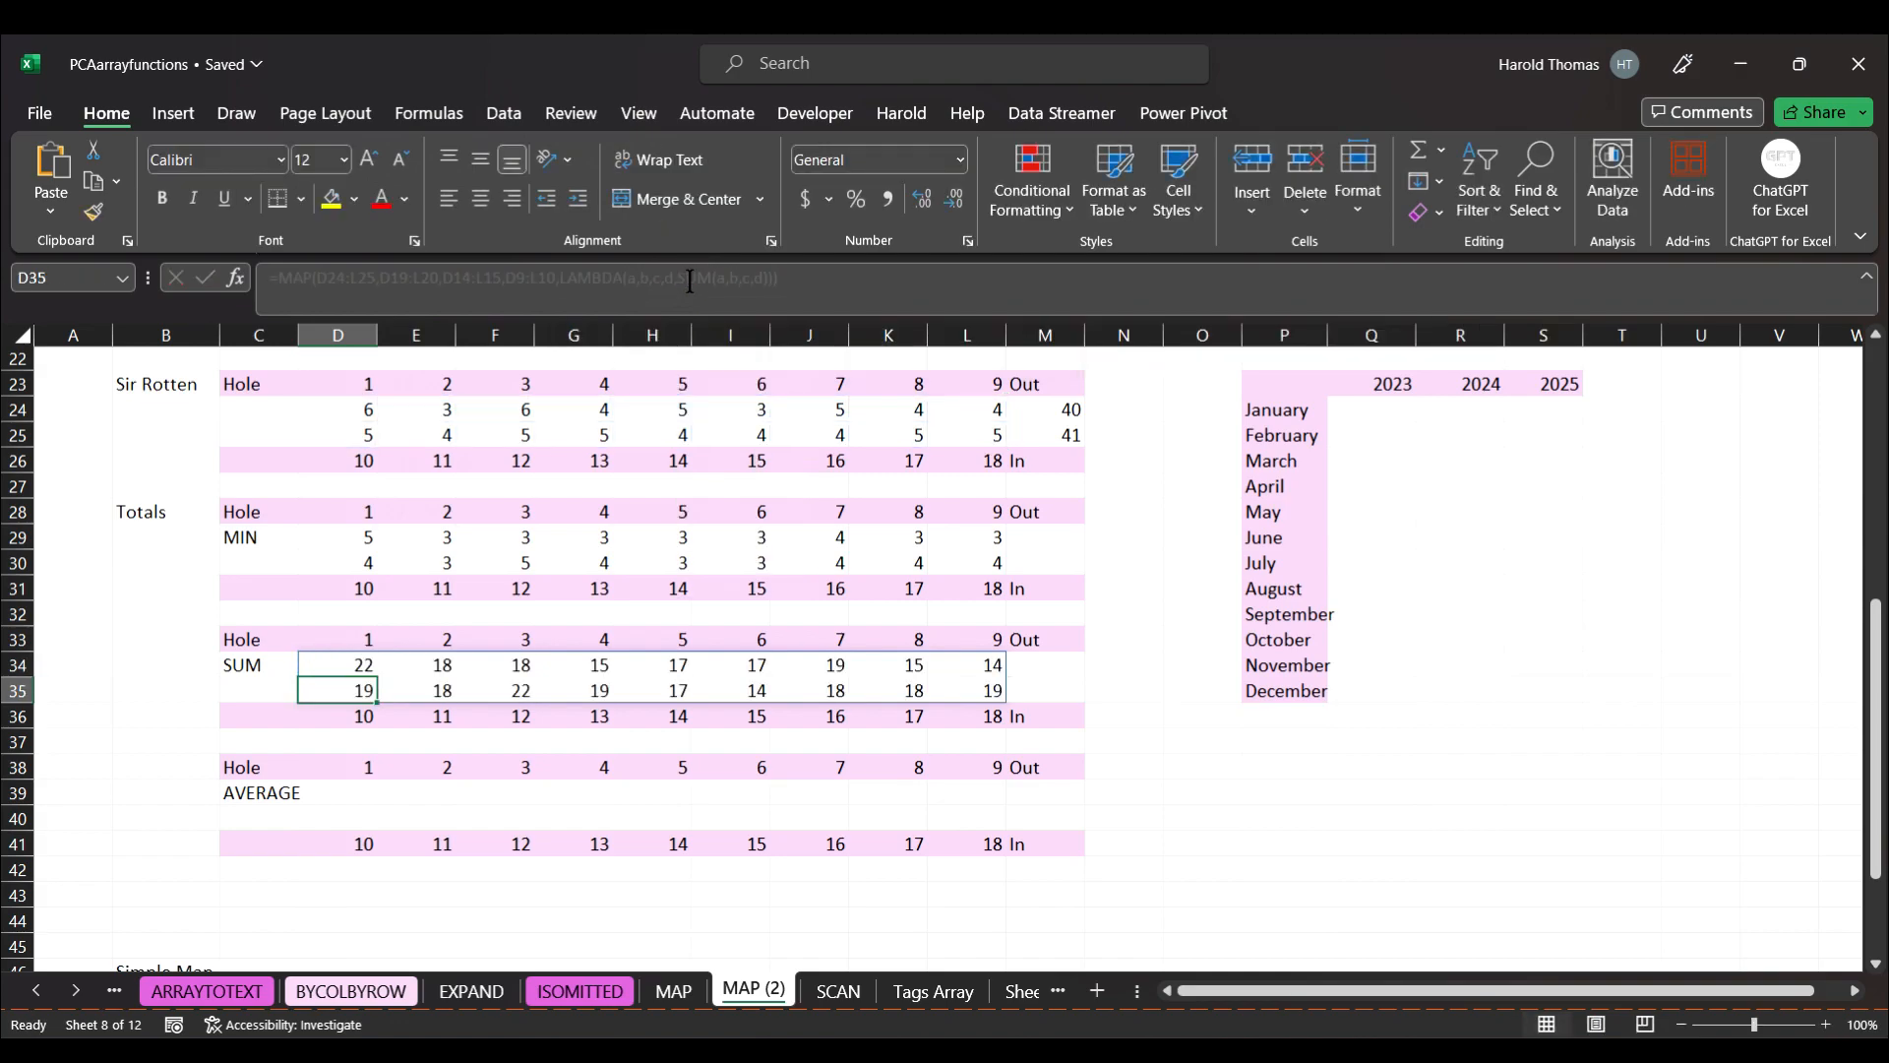
# Paste the copied MAP formula into D39 of the AVERAGE section and replace MIN with AVERAGE.
pyautogui.click(360, 787)
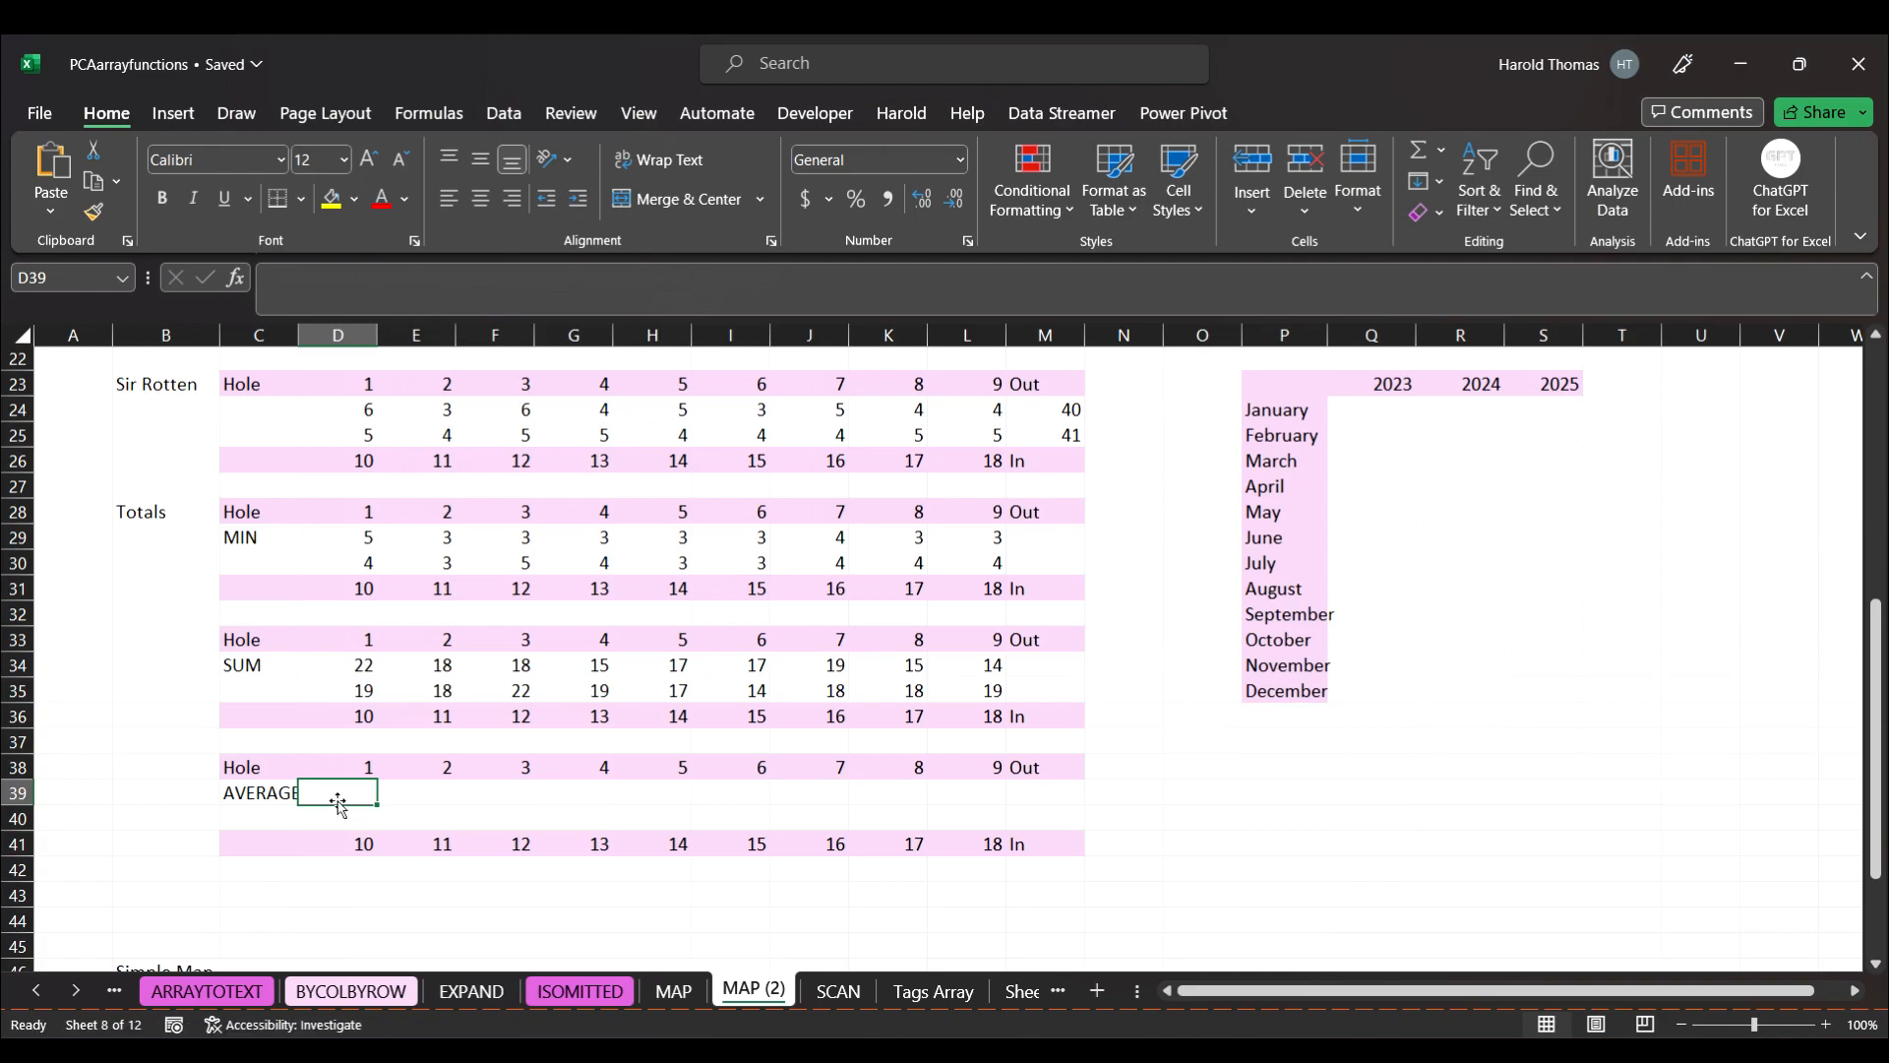
pyautogui.rightClick(338, 799)
pyautogui.click(397, 380)
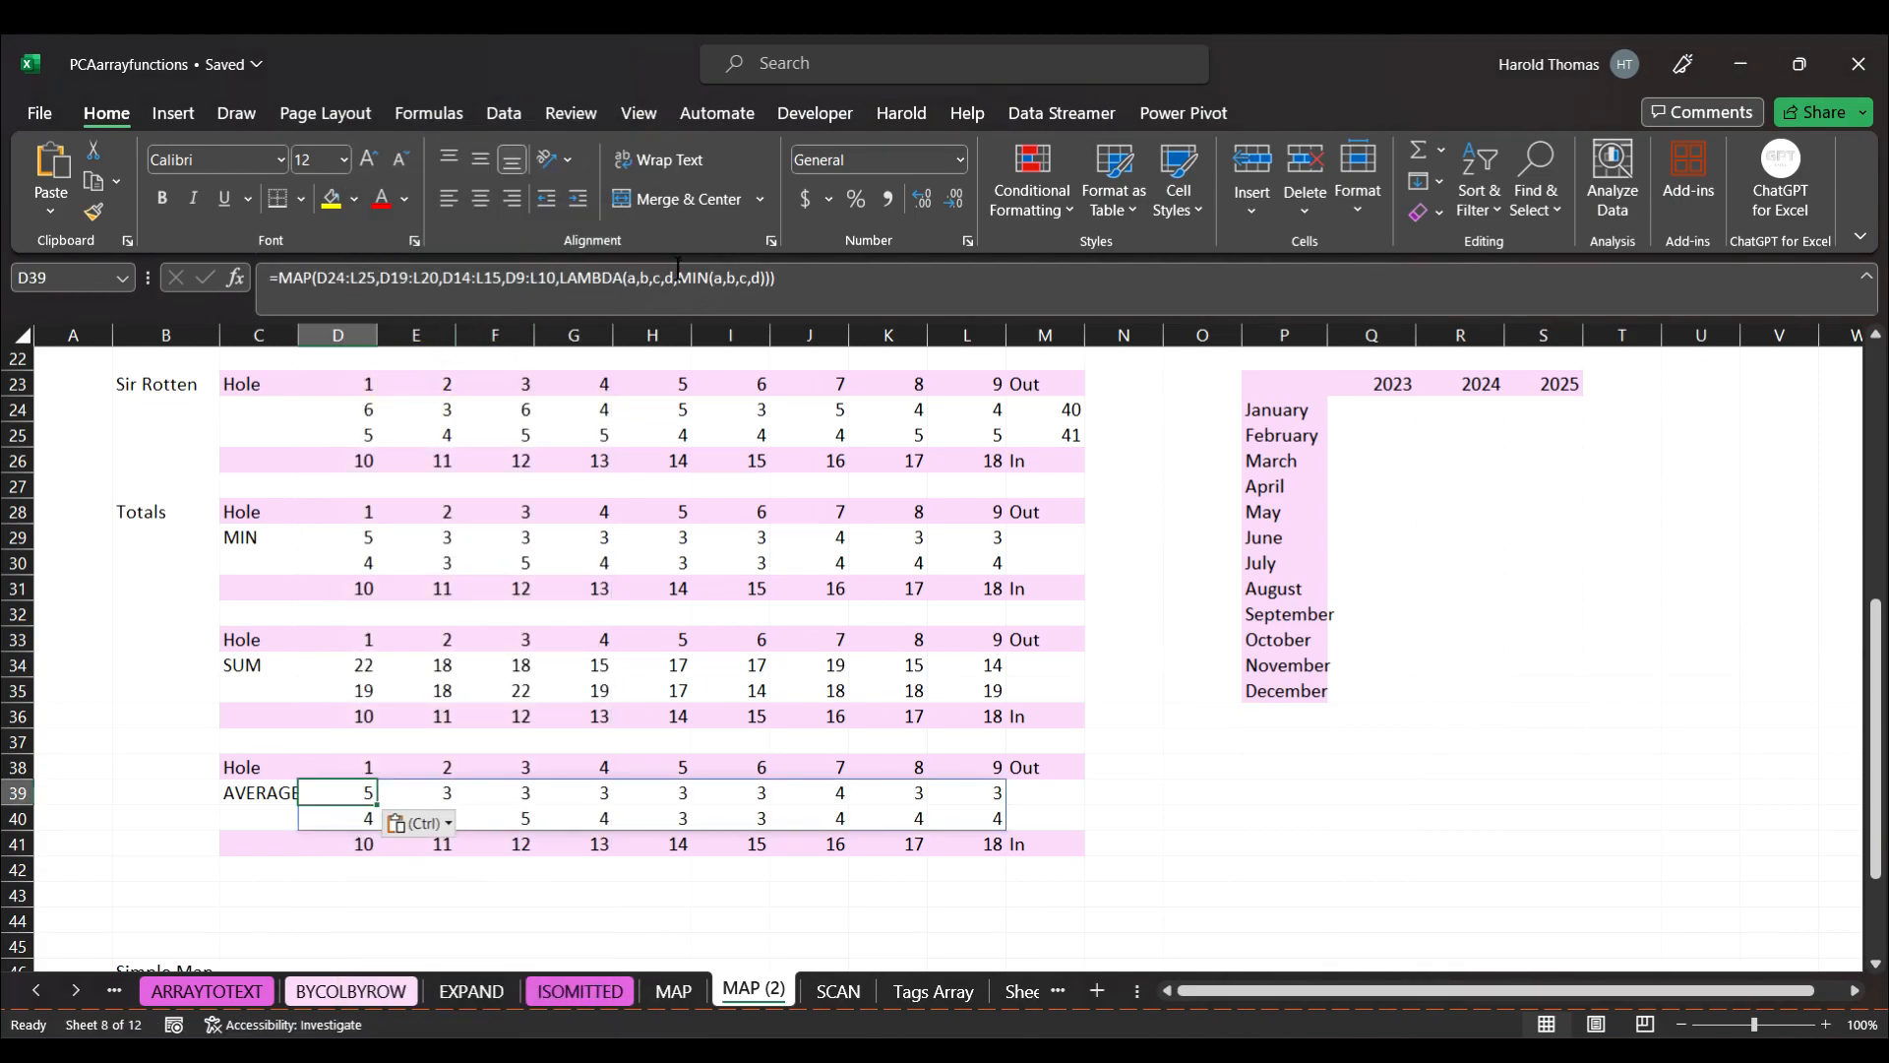
pyautogui.moveTo(677, 280); pyautogui.dragTo(708, 282)
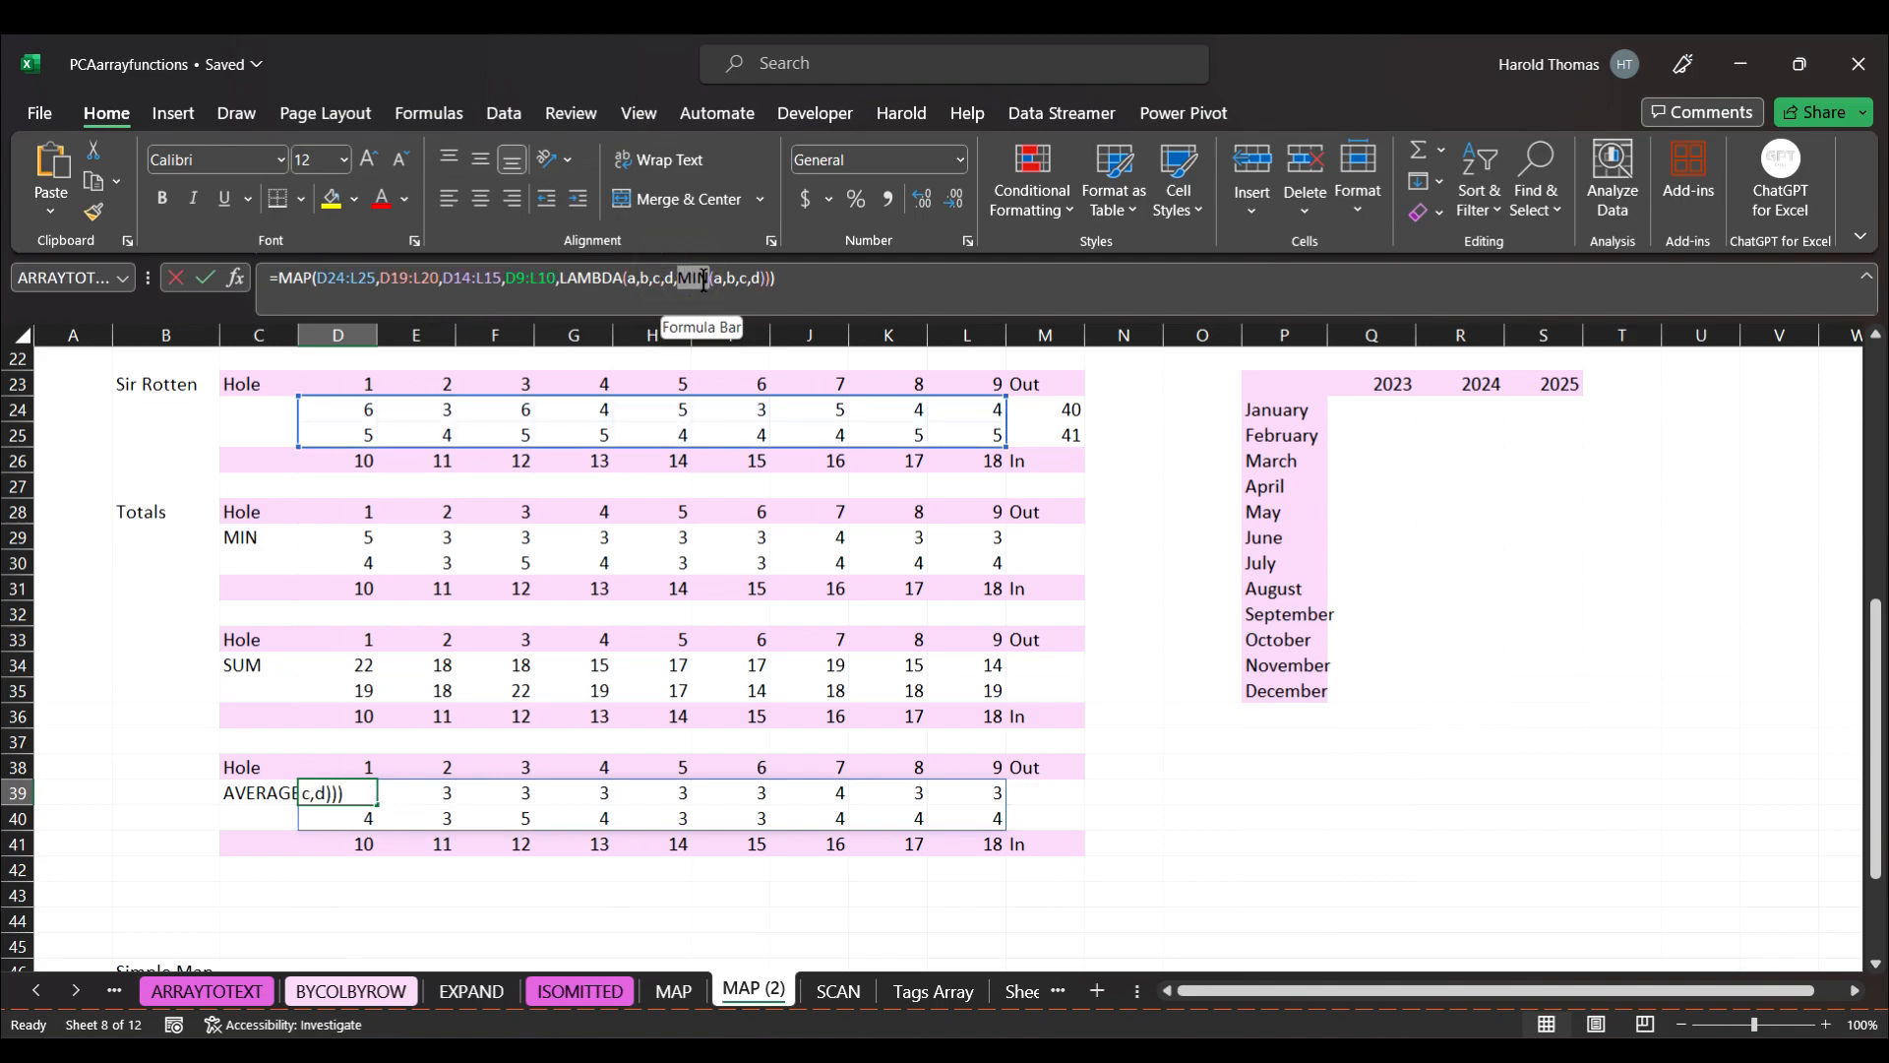
pyautogui.press('BackSpace')
pyautogui.write('AVERAGE')
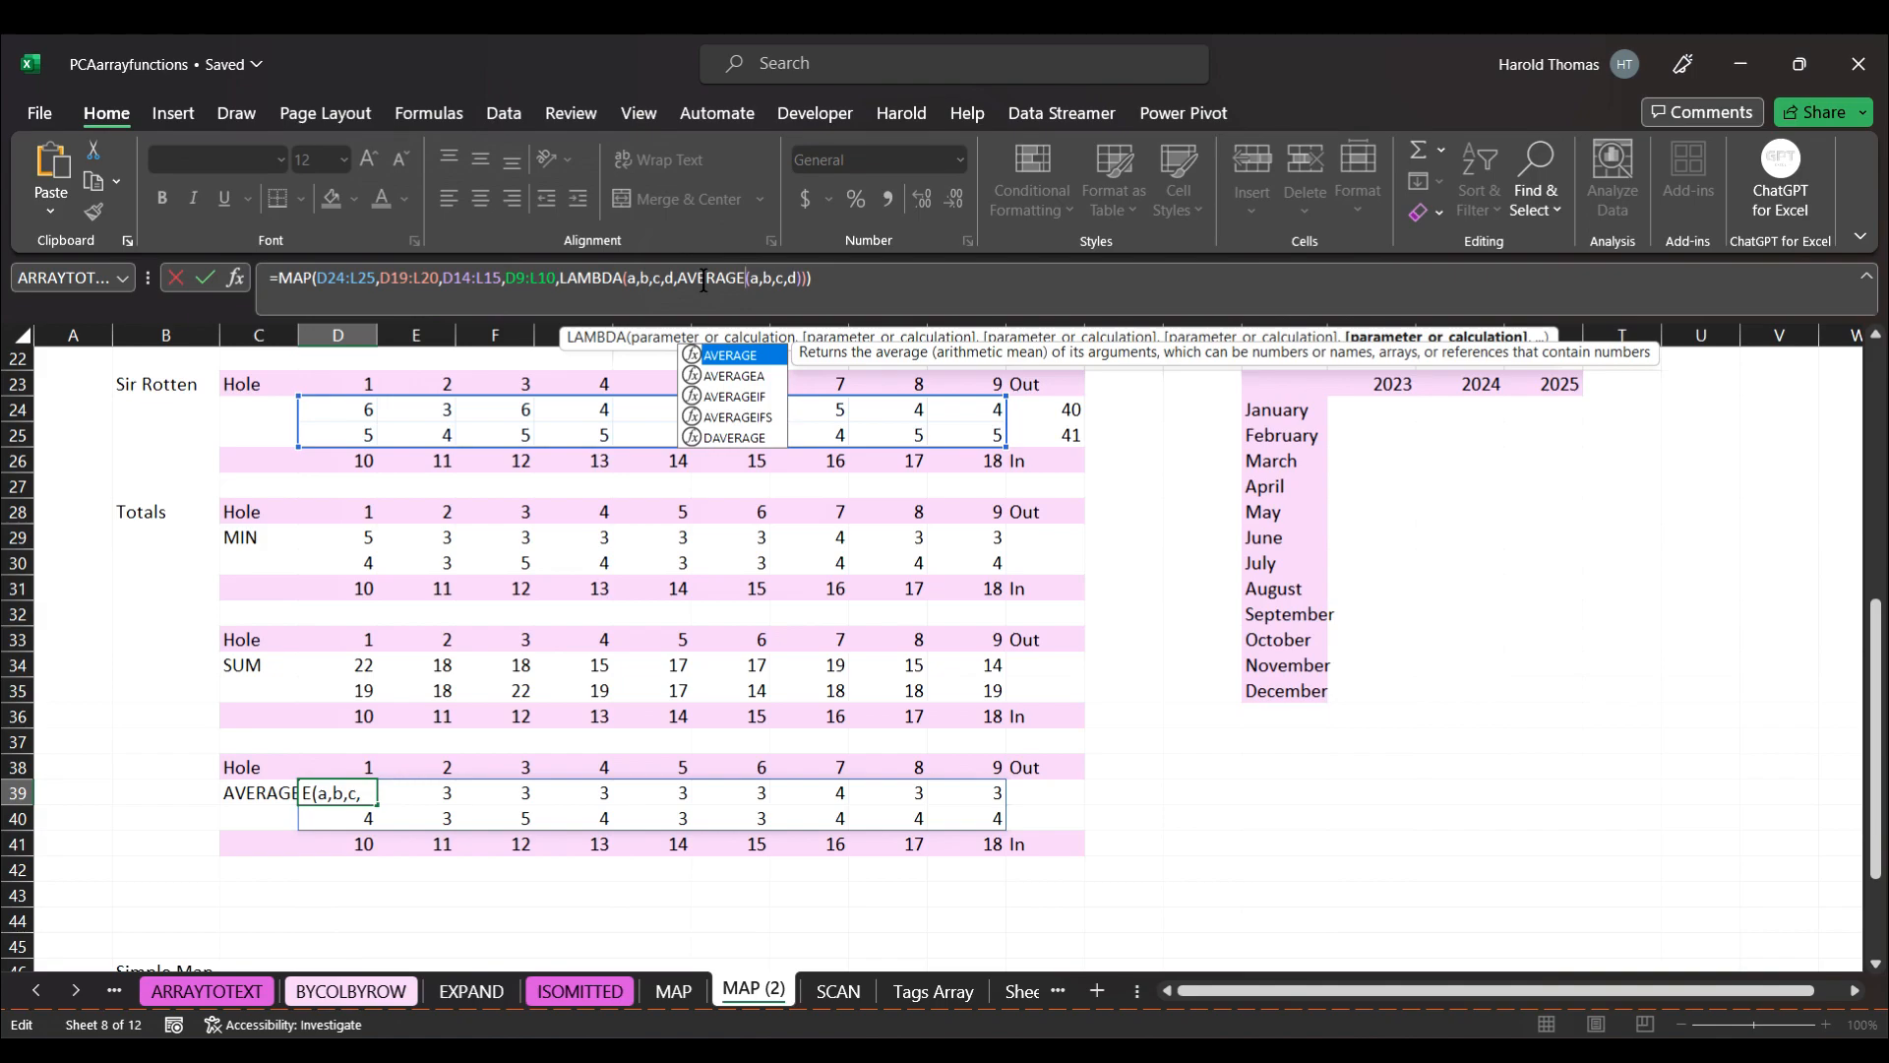
pyautogui.click(851, 282)
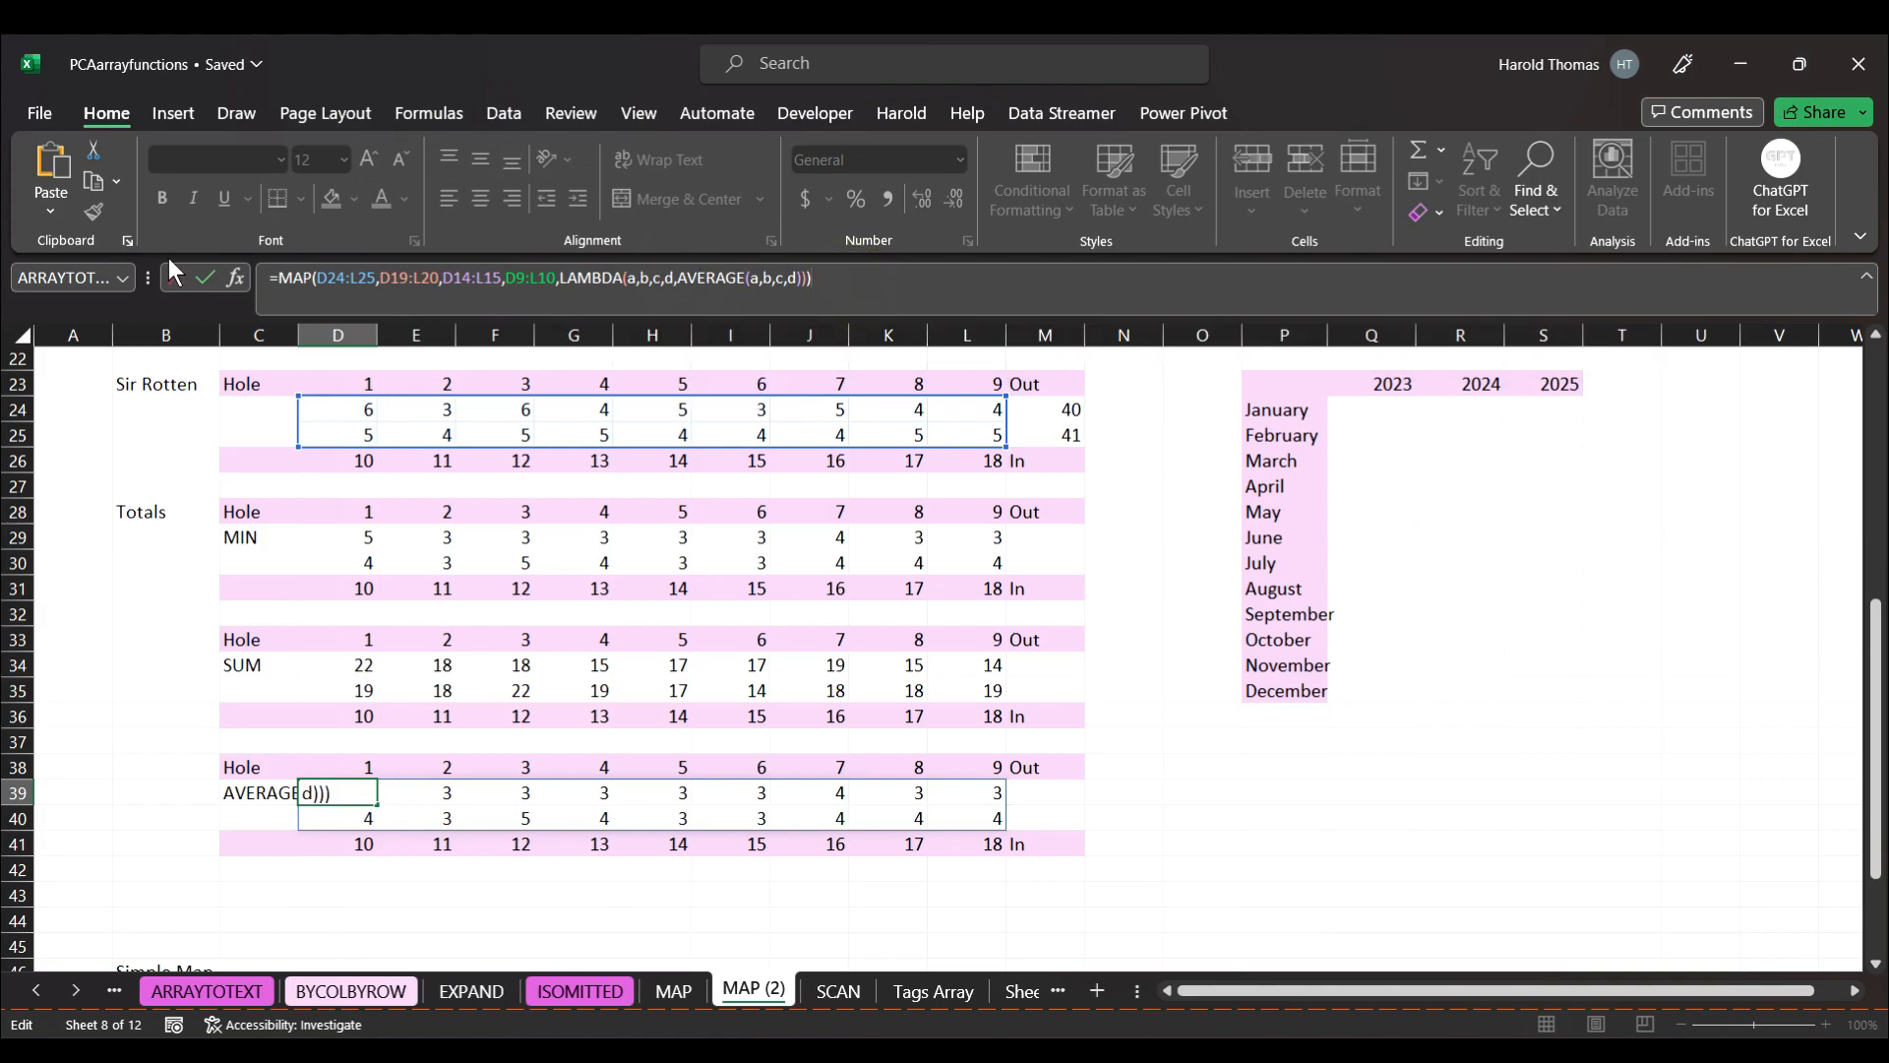
pyautogui.click(207, 276)
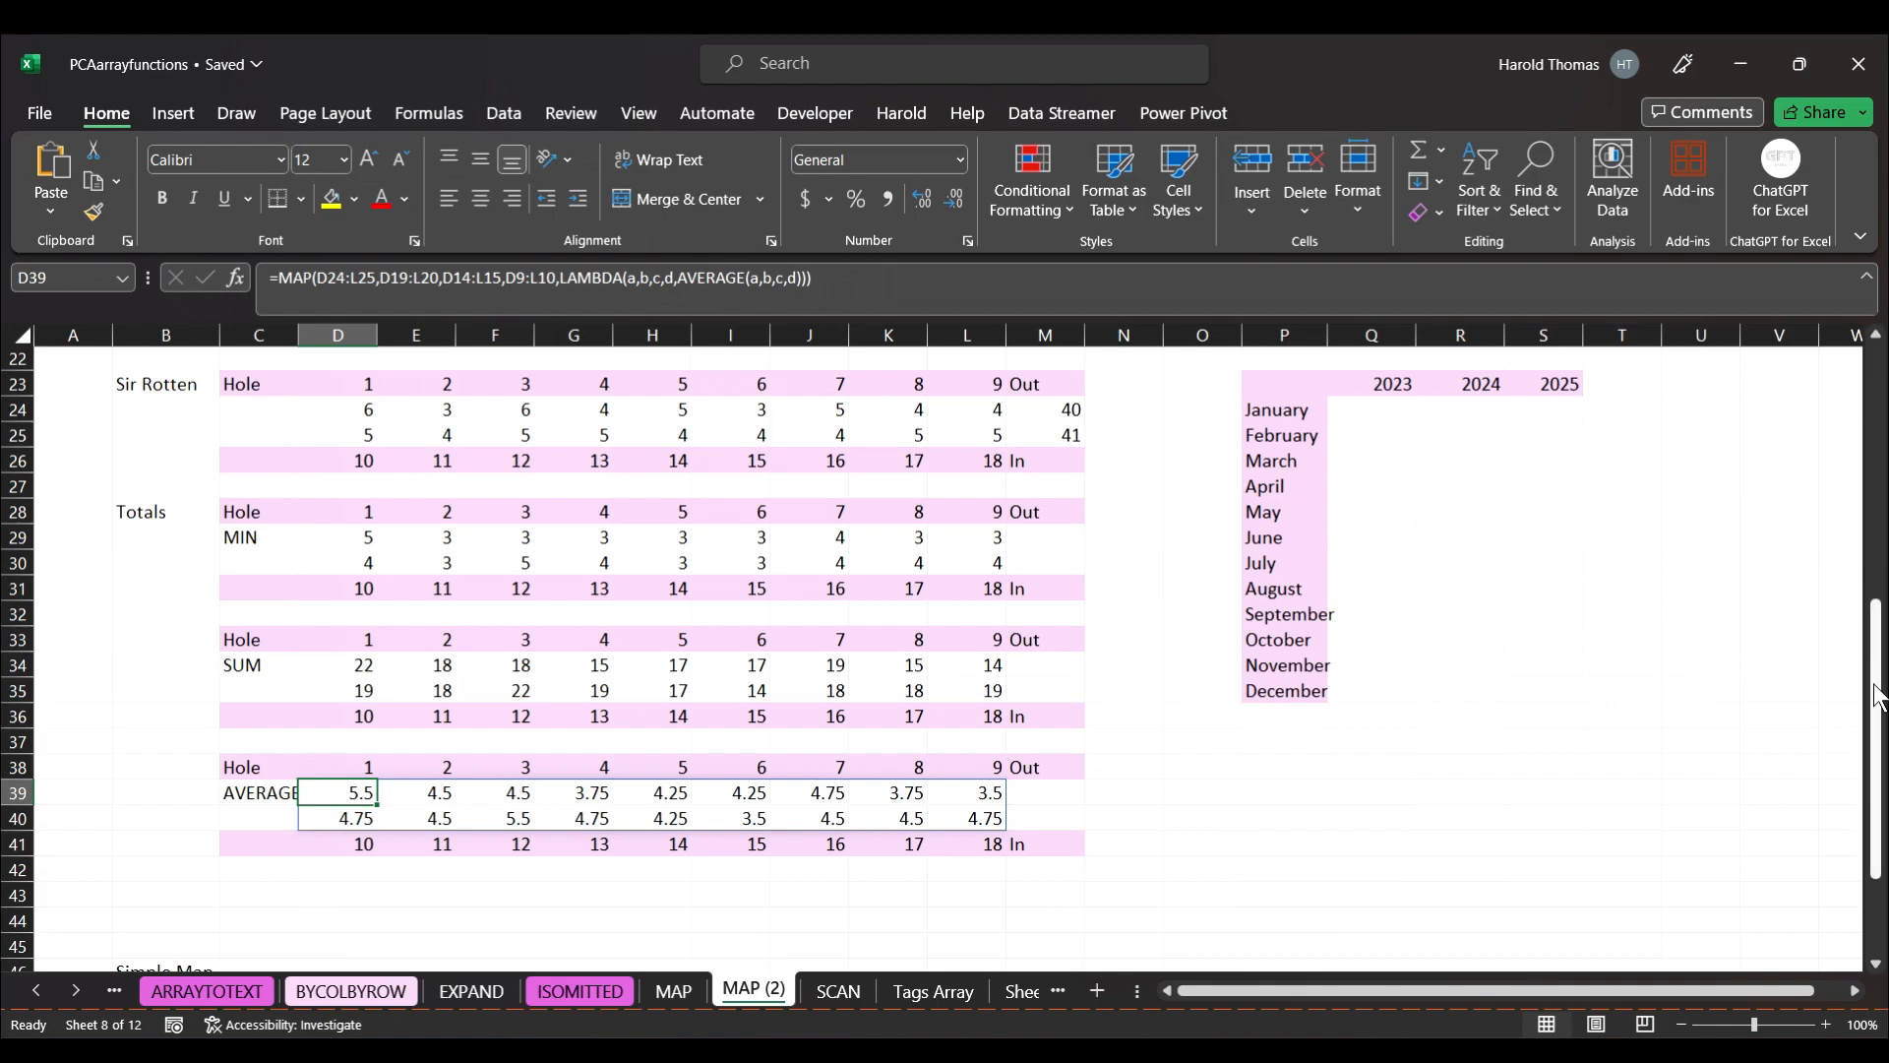
# Widen column P of the BARK Charitable Donations Budget so that the full month names fit.
pyautogui.moveTo(1878, 689); pyautogui.dragTo(1882, 402)
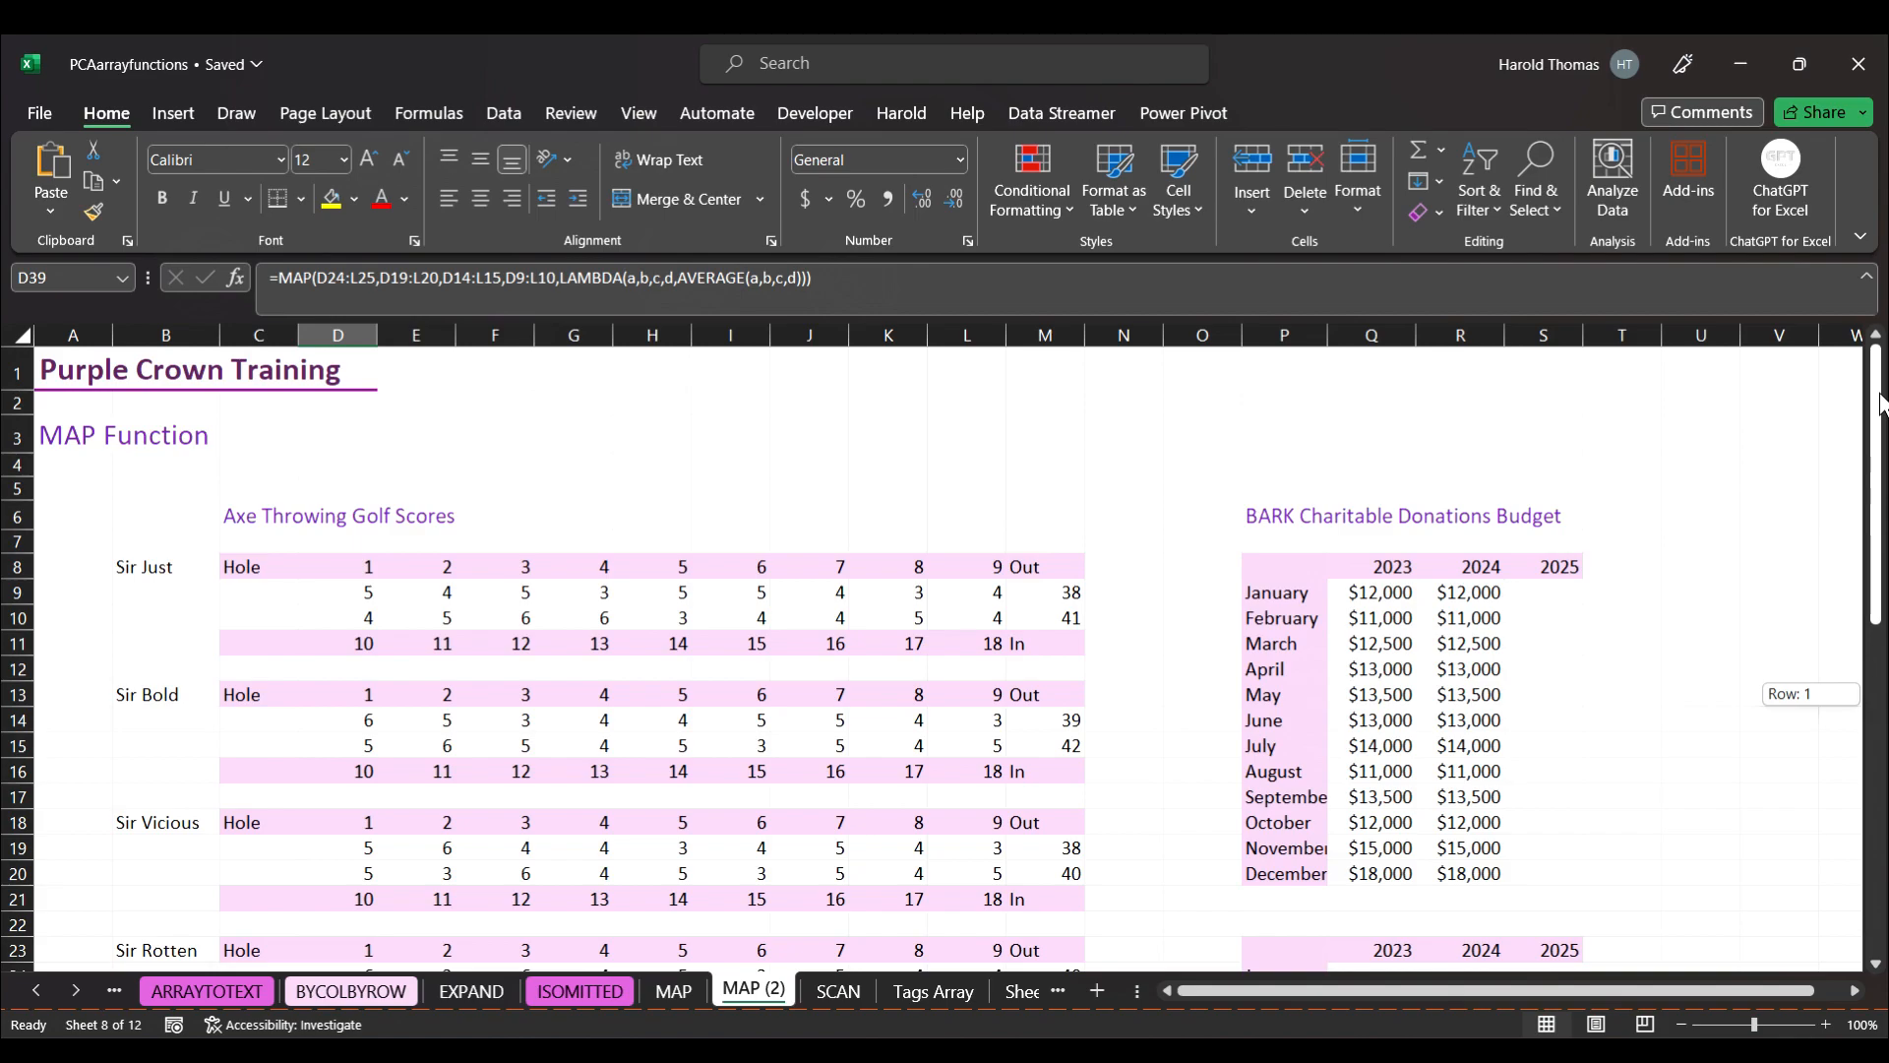
pyautogui.moveTo(1885, 440); pyautogui.dragTo(1885, 489)
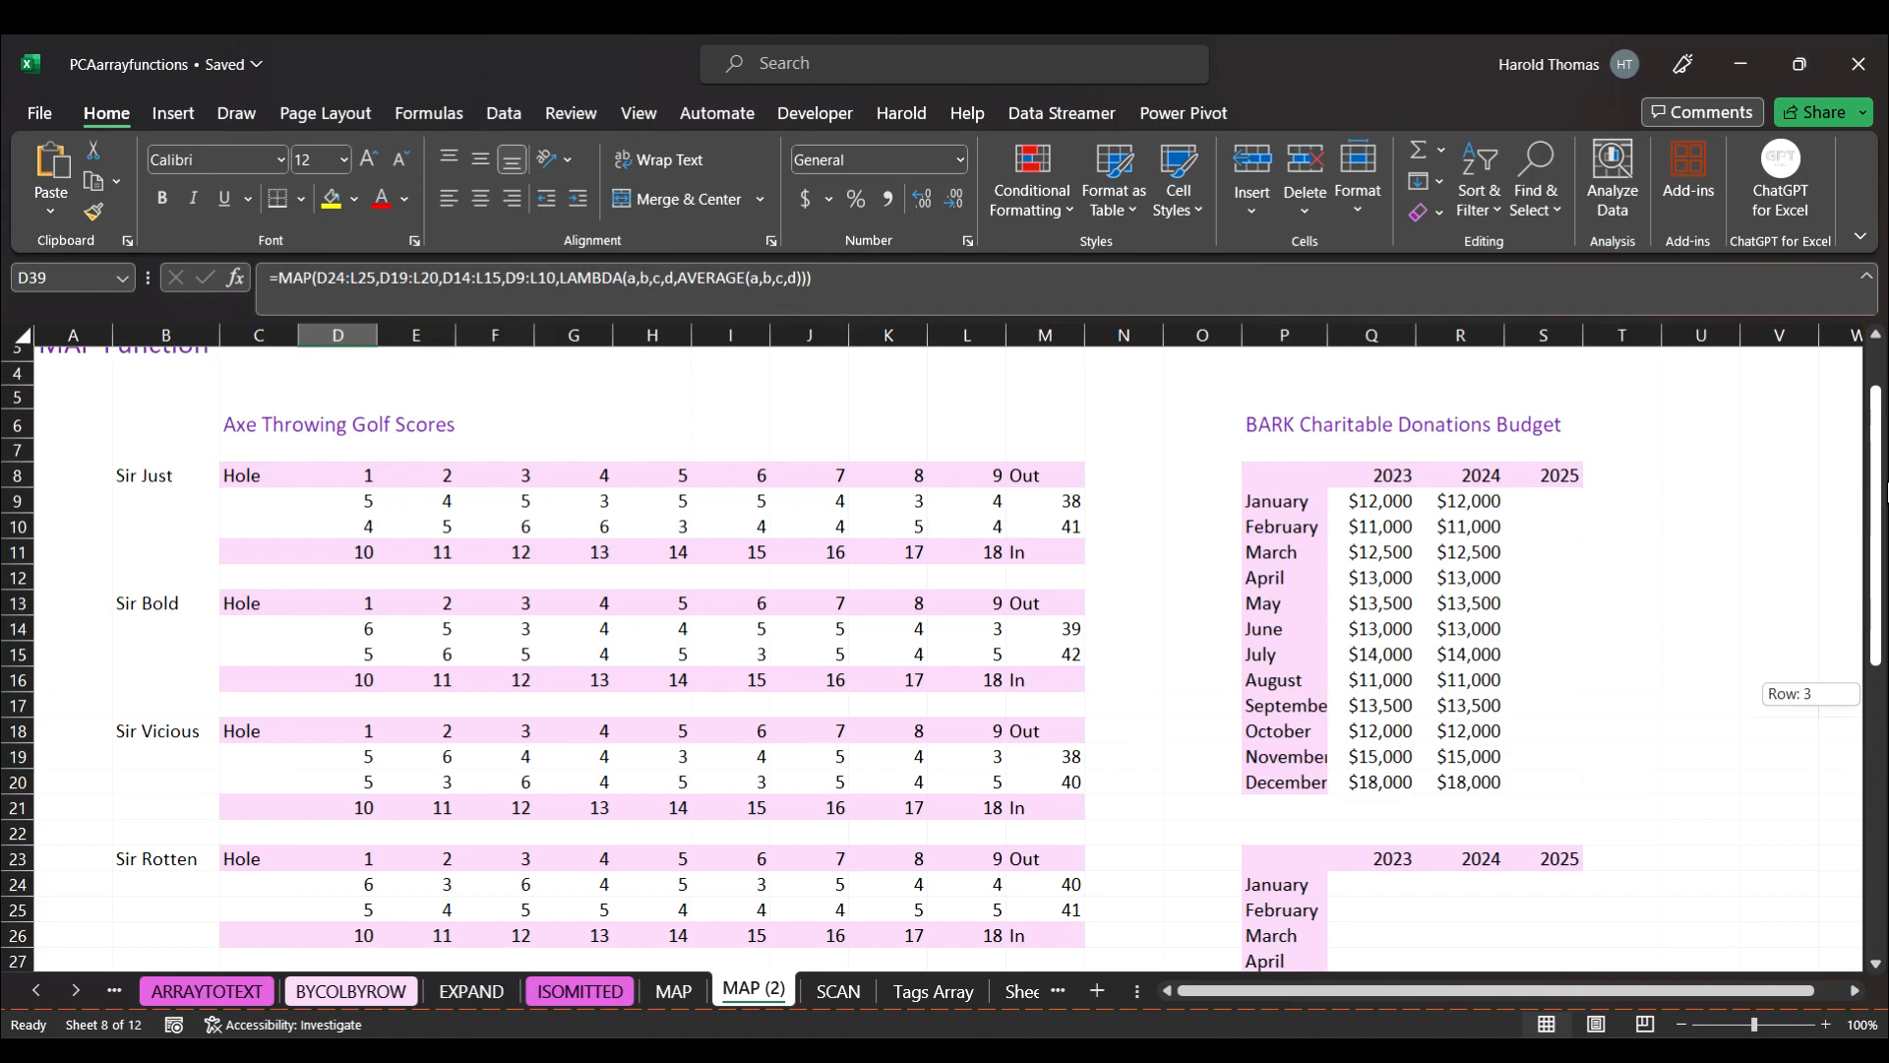
pyautogui.moveTo(1884, 492); pyautogui.dragTo(1884, 532)
pyautogui.moveTo(1327, 334); pyautogui.dragTo(1351, 335)
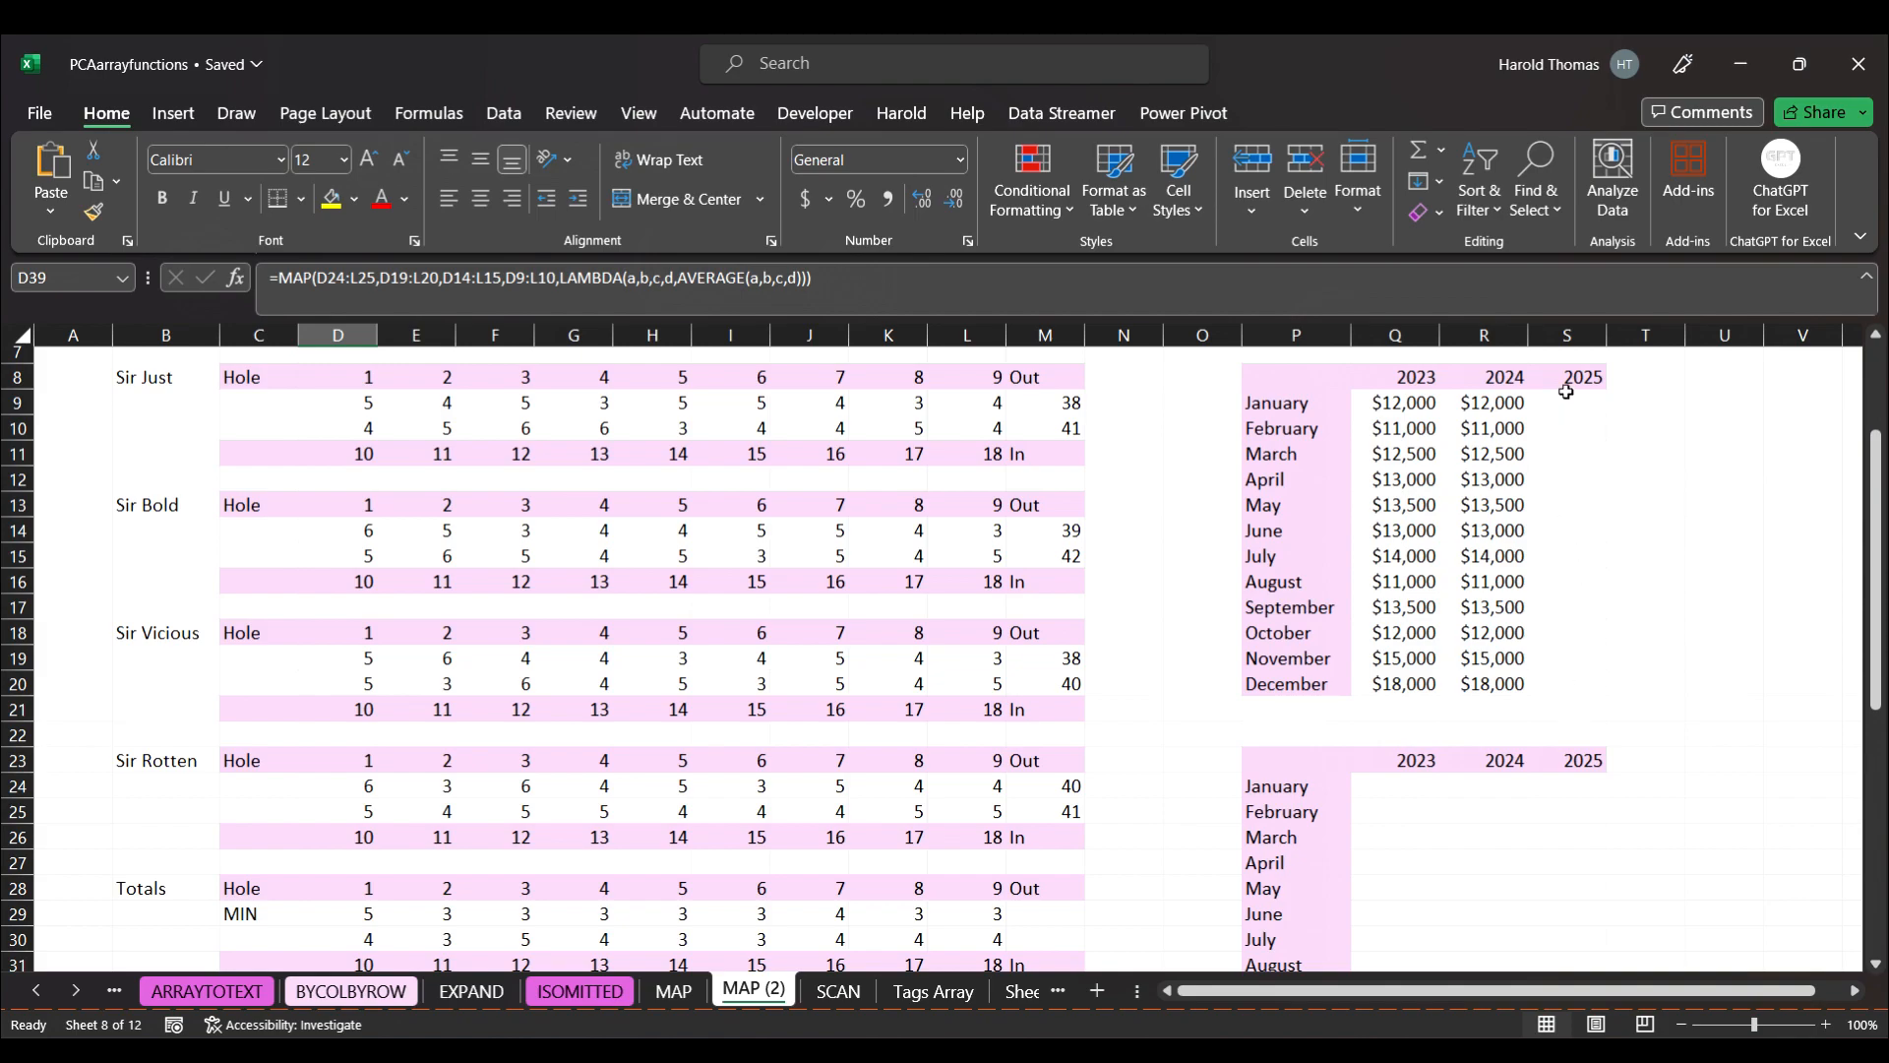
# On the MAP sheet, start an EXPAND formula with a nested MAP over Q9:R20 in cell Q24 of the lower budget table.
pyautogui.moveTo(1879, 637); pyautogui.dragTo(1880, 652)
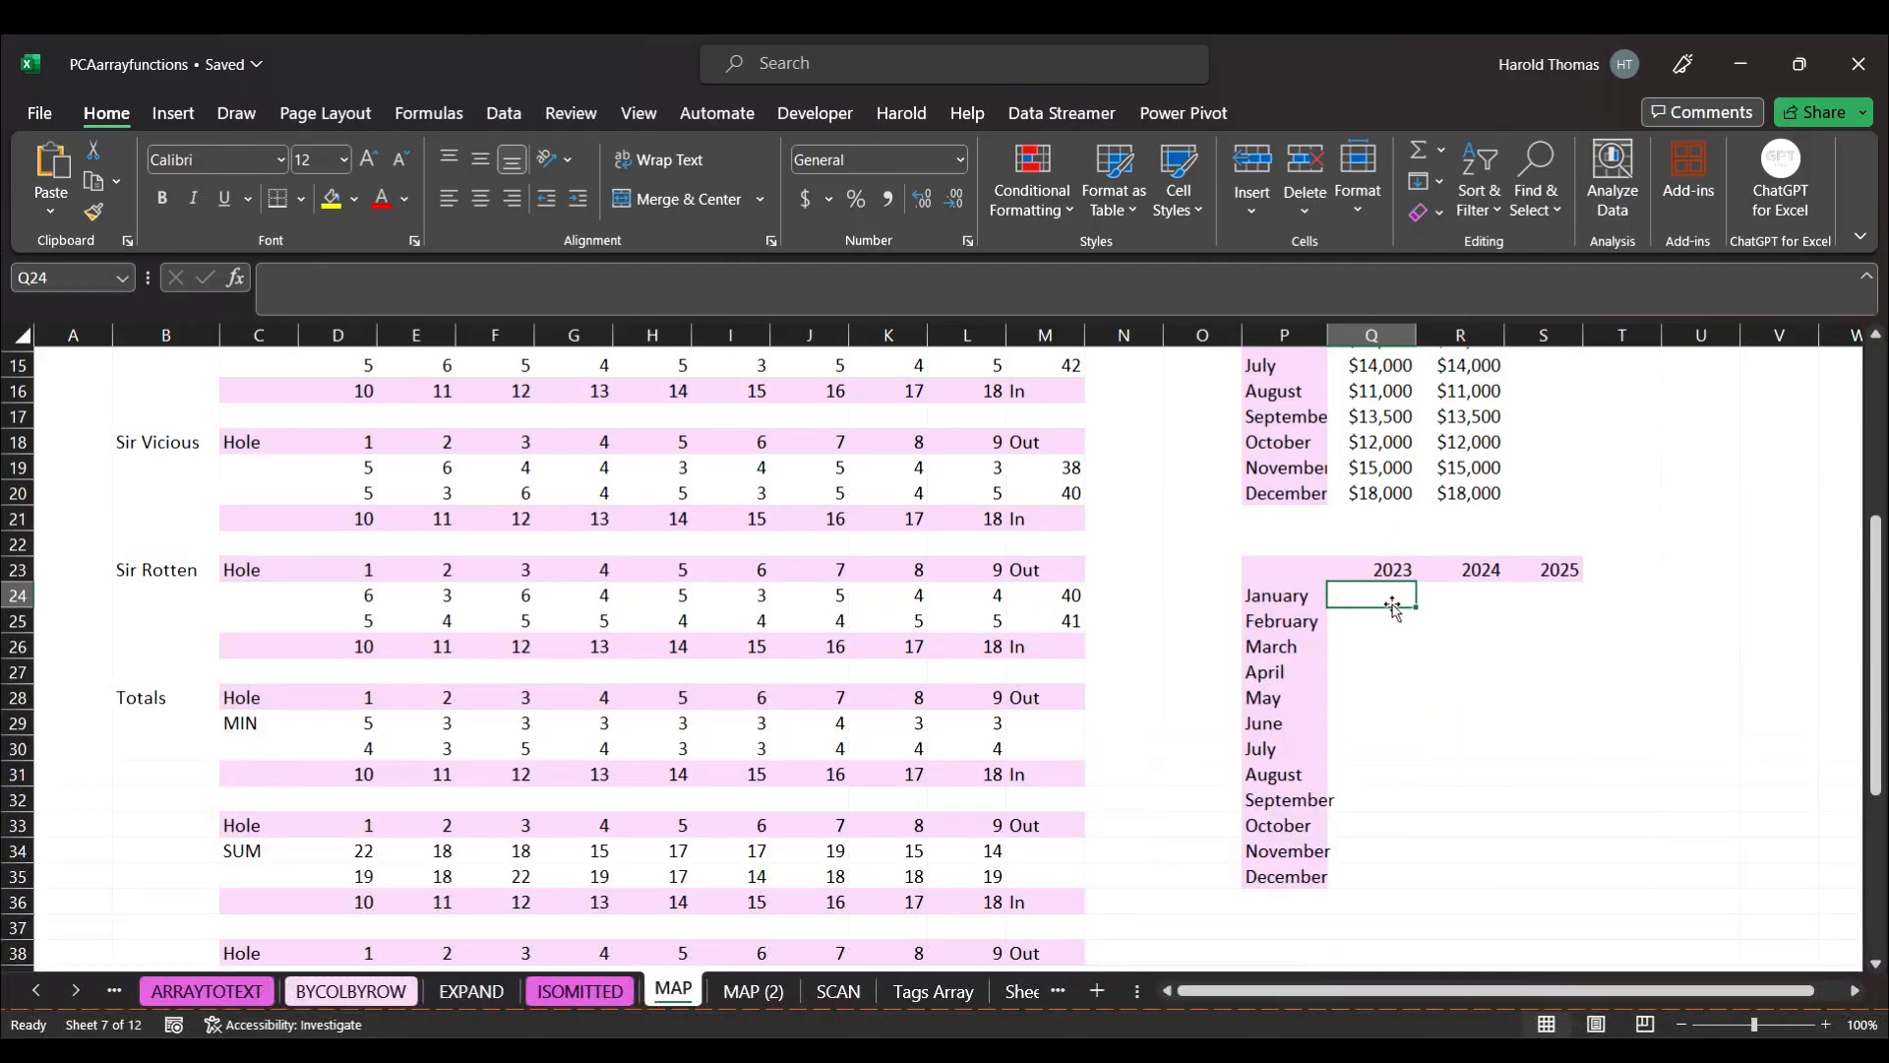
pyautogui.click(1393, 595)
pyautogui.write('=ex')
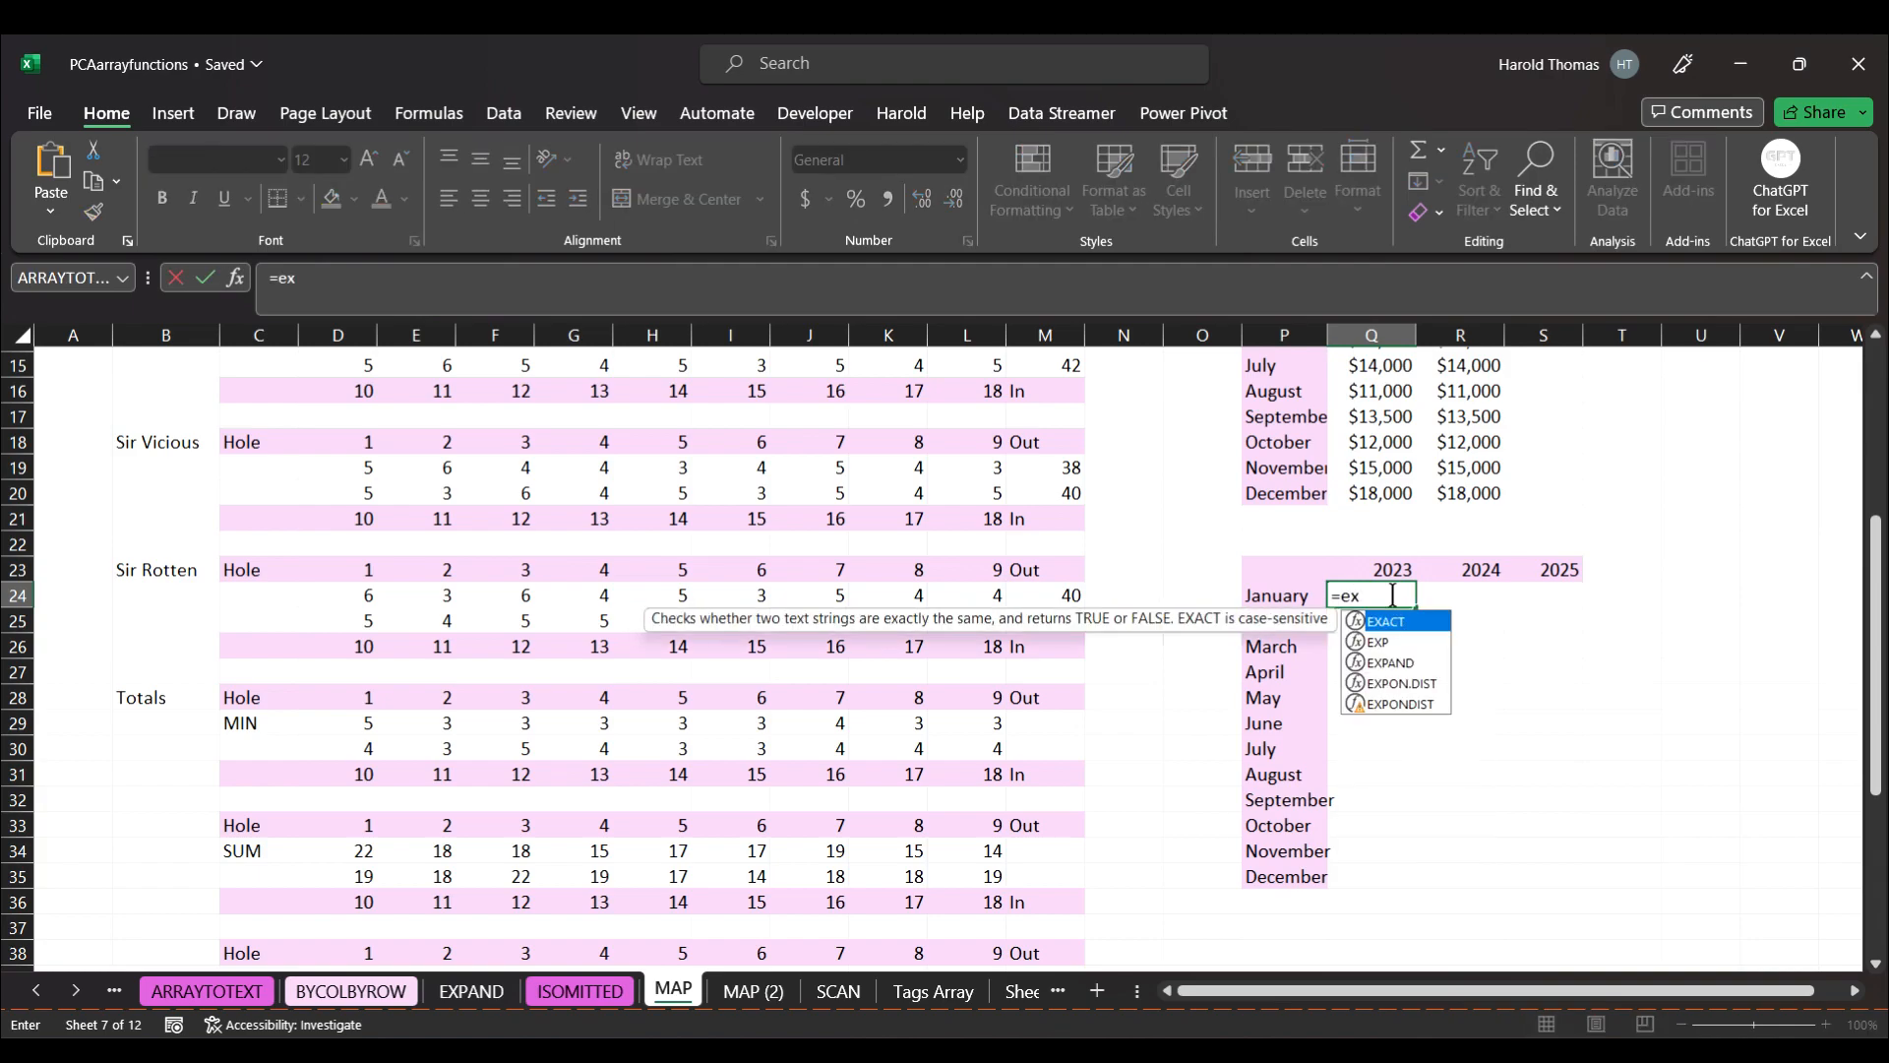
pyautogui.write('pand')
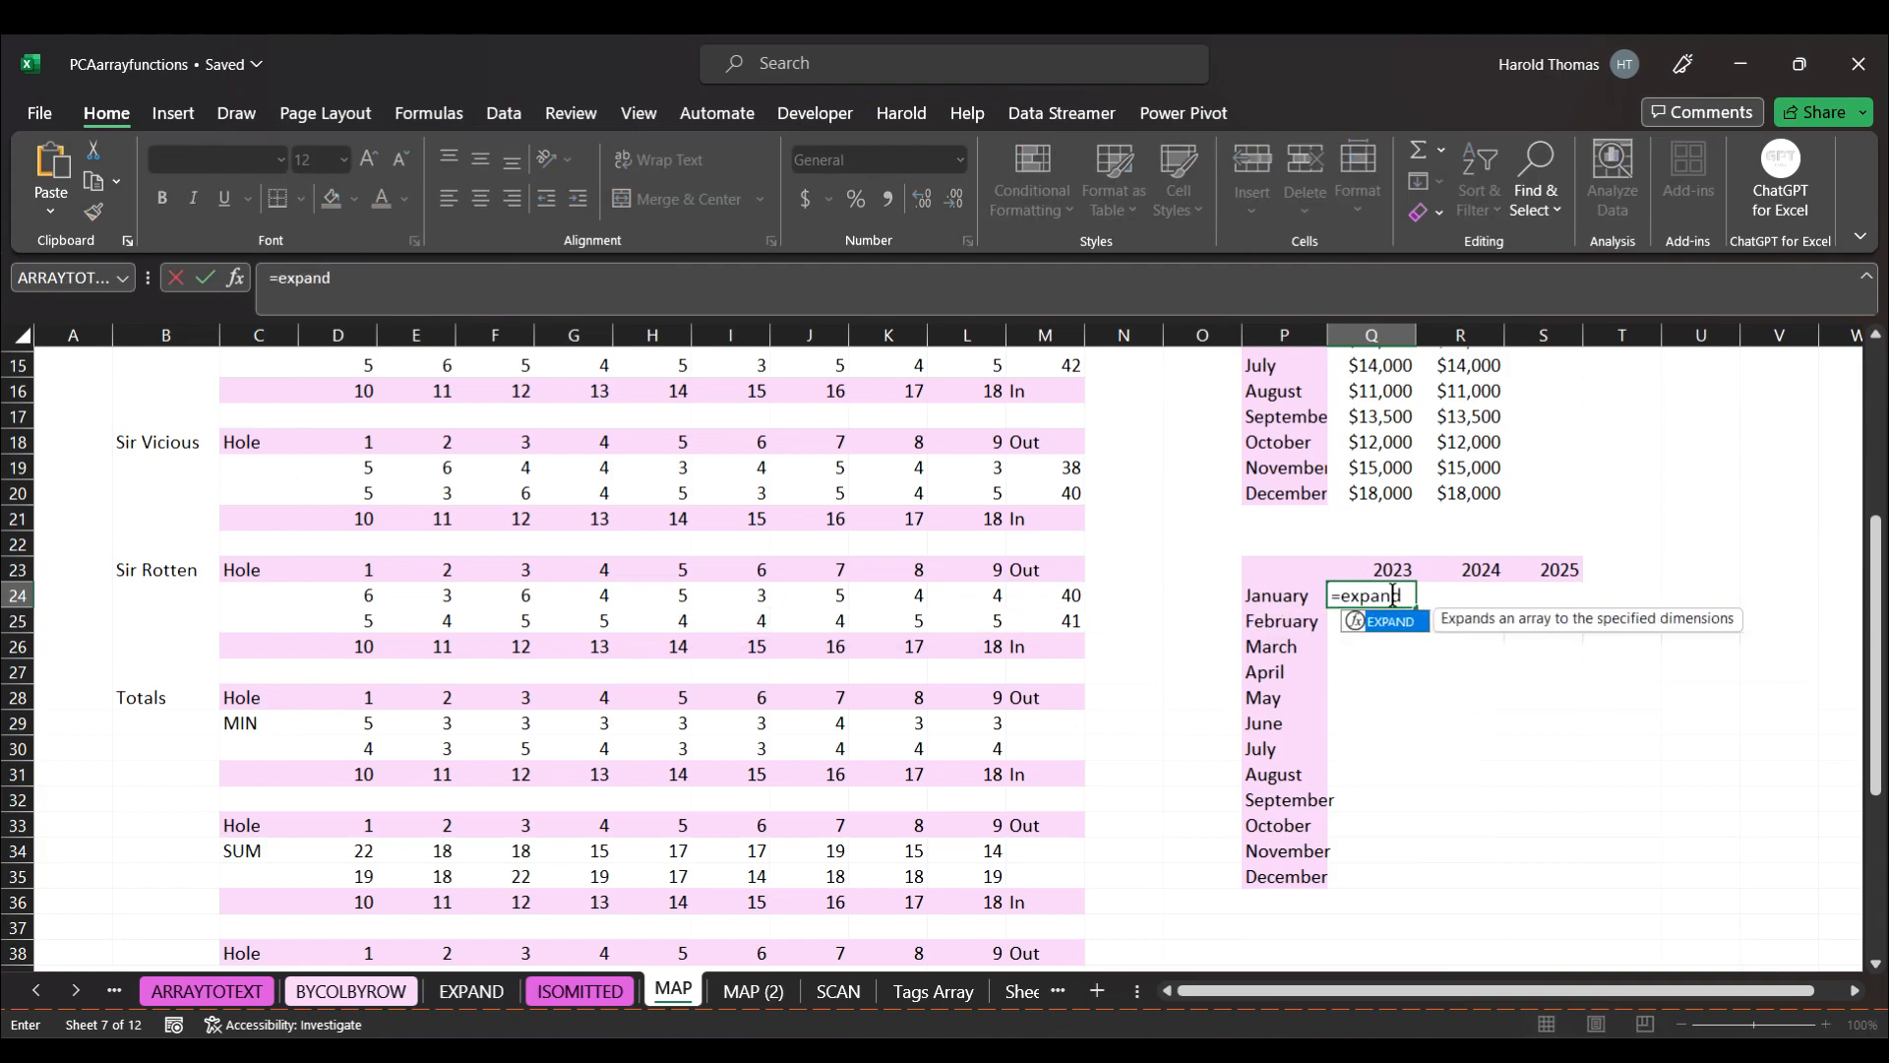
pyautogui.write('(m')
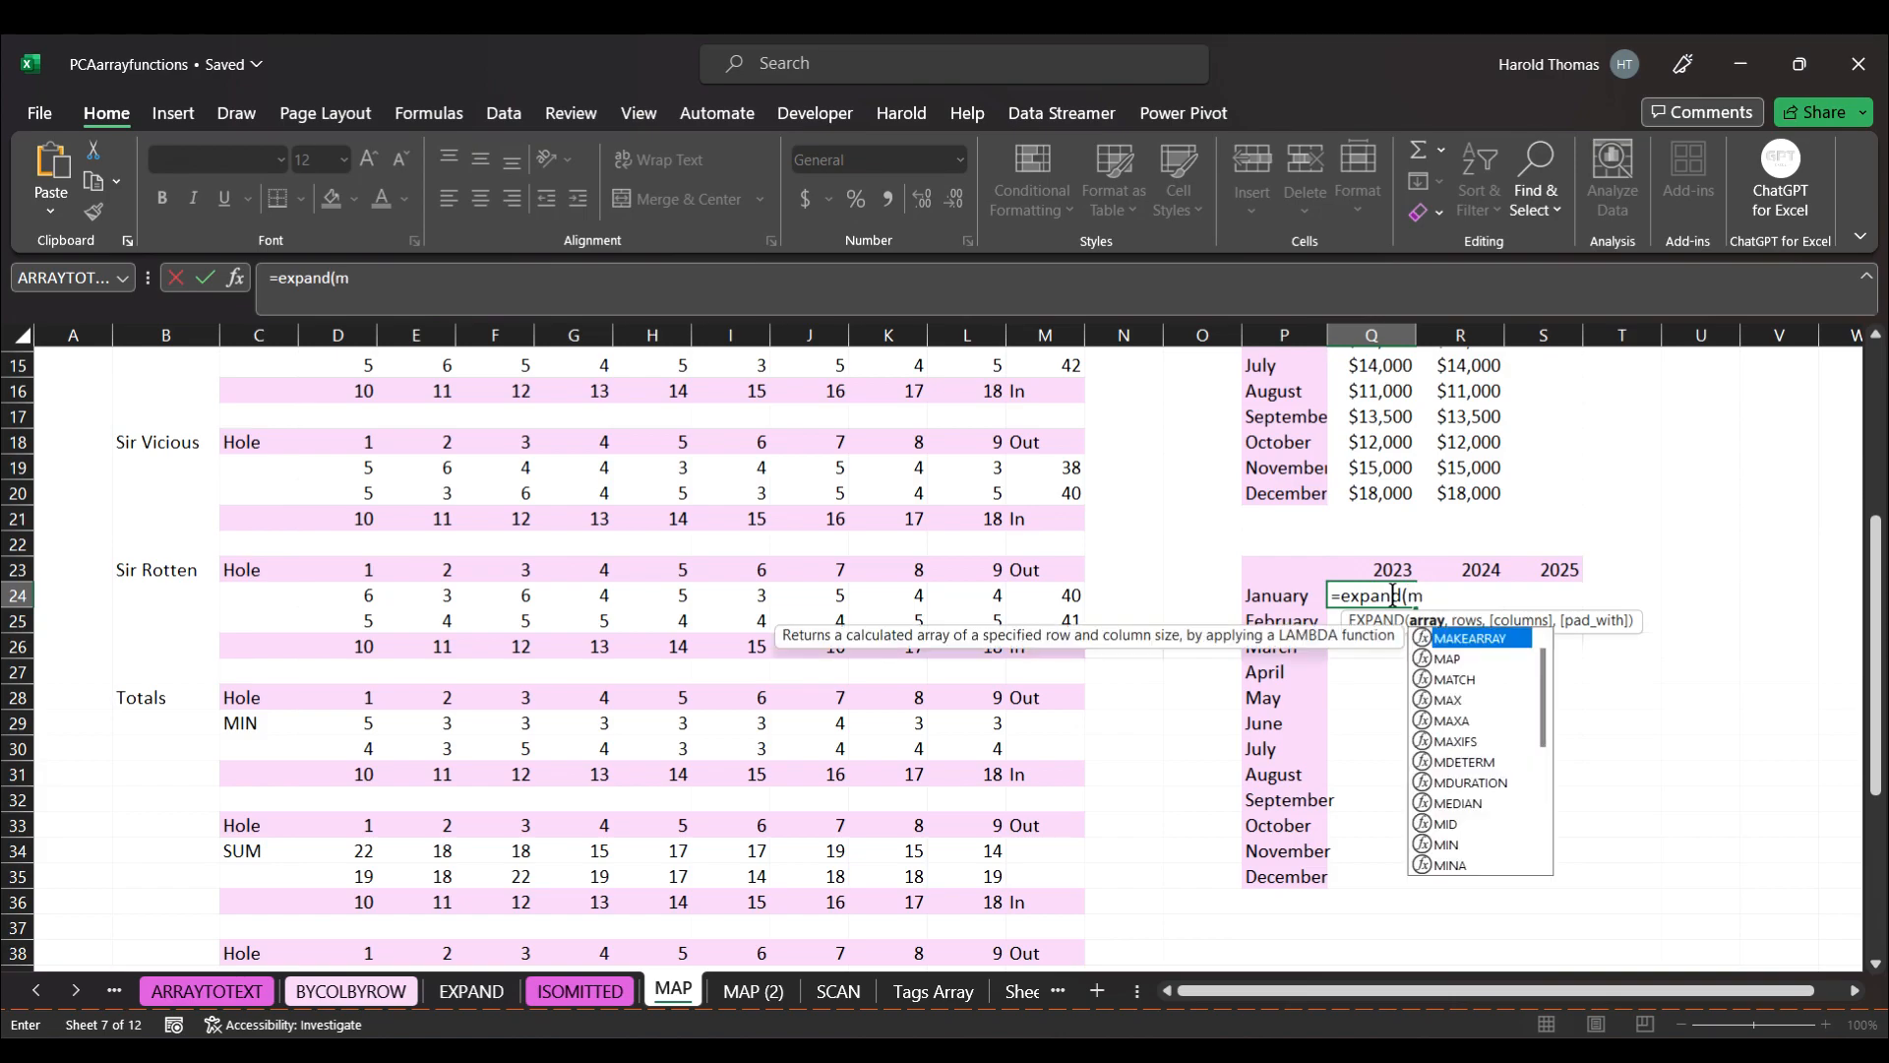
pyautogui.write('ap(')
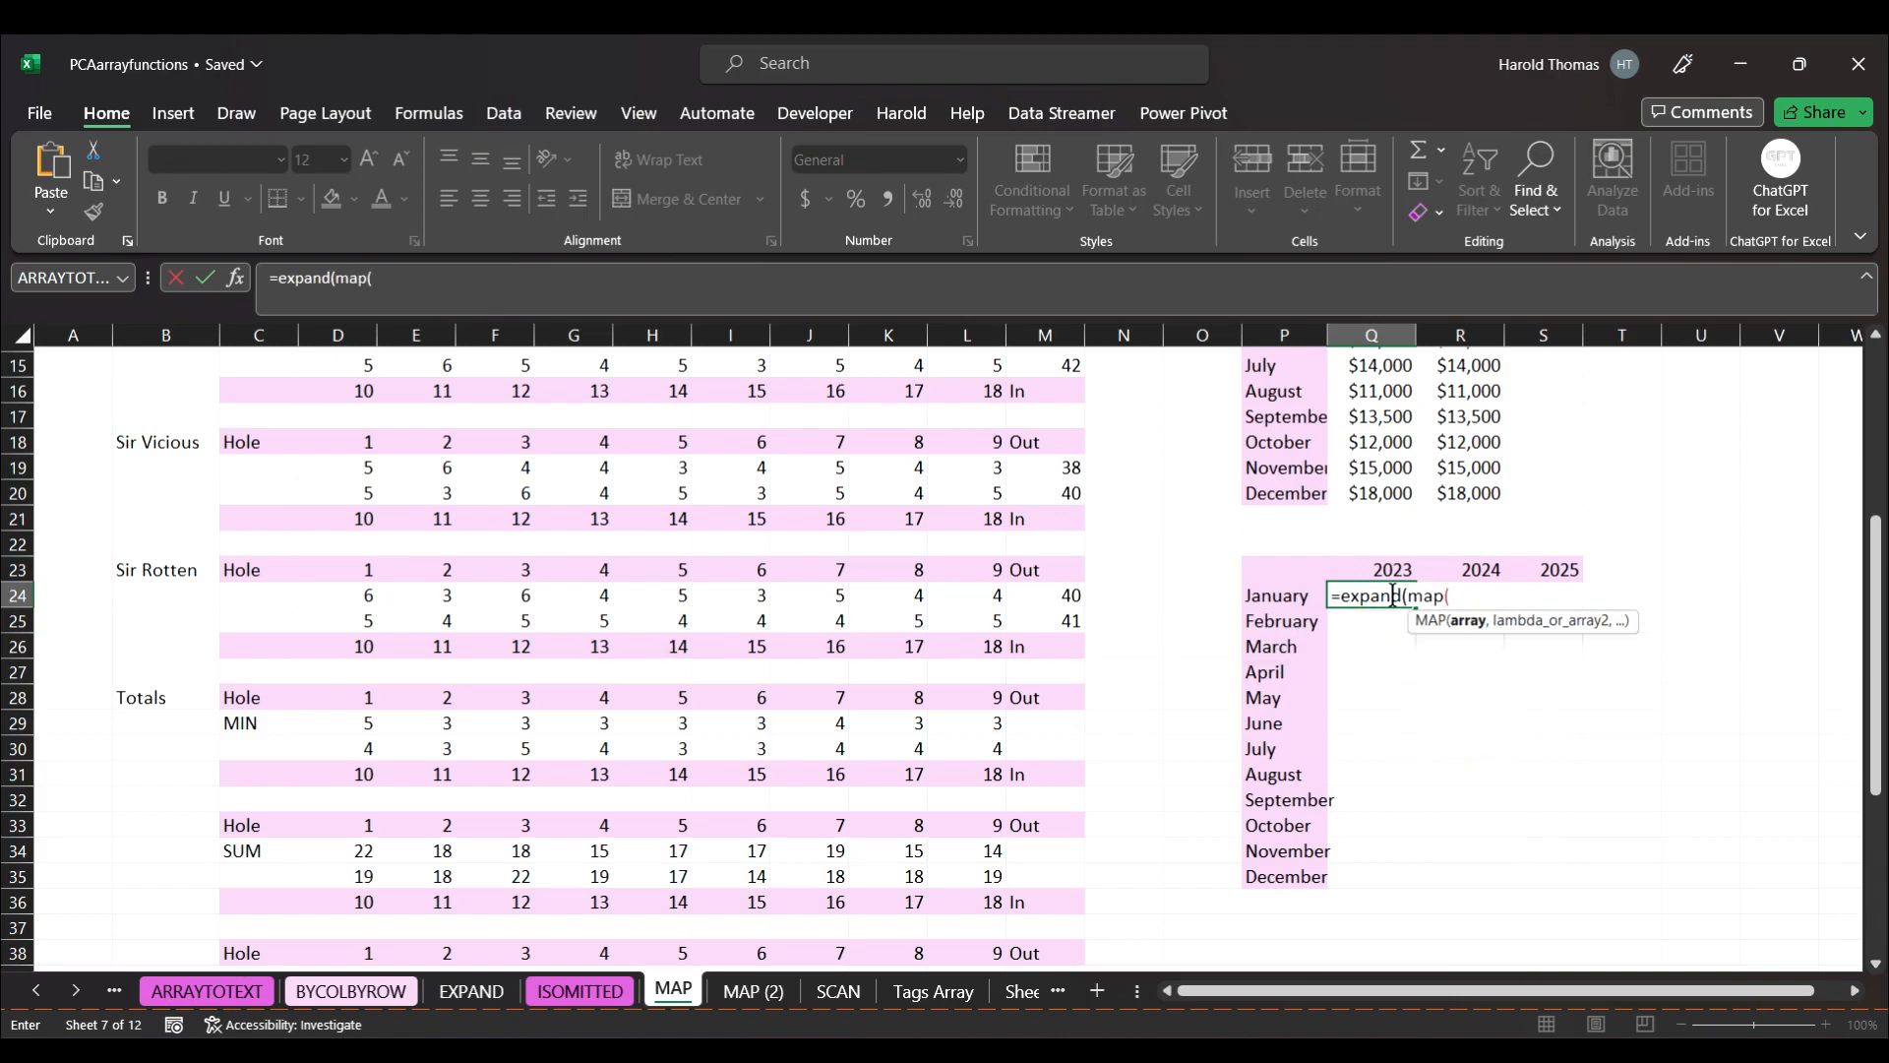
pyautogui.moveTo(1382, 506); pyautogui.dragTo(1457, 419)
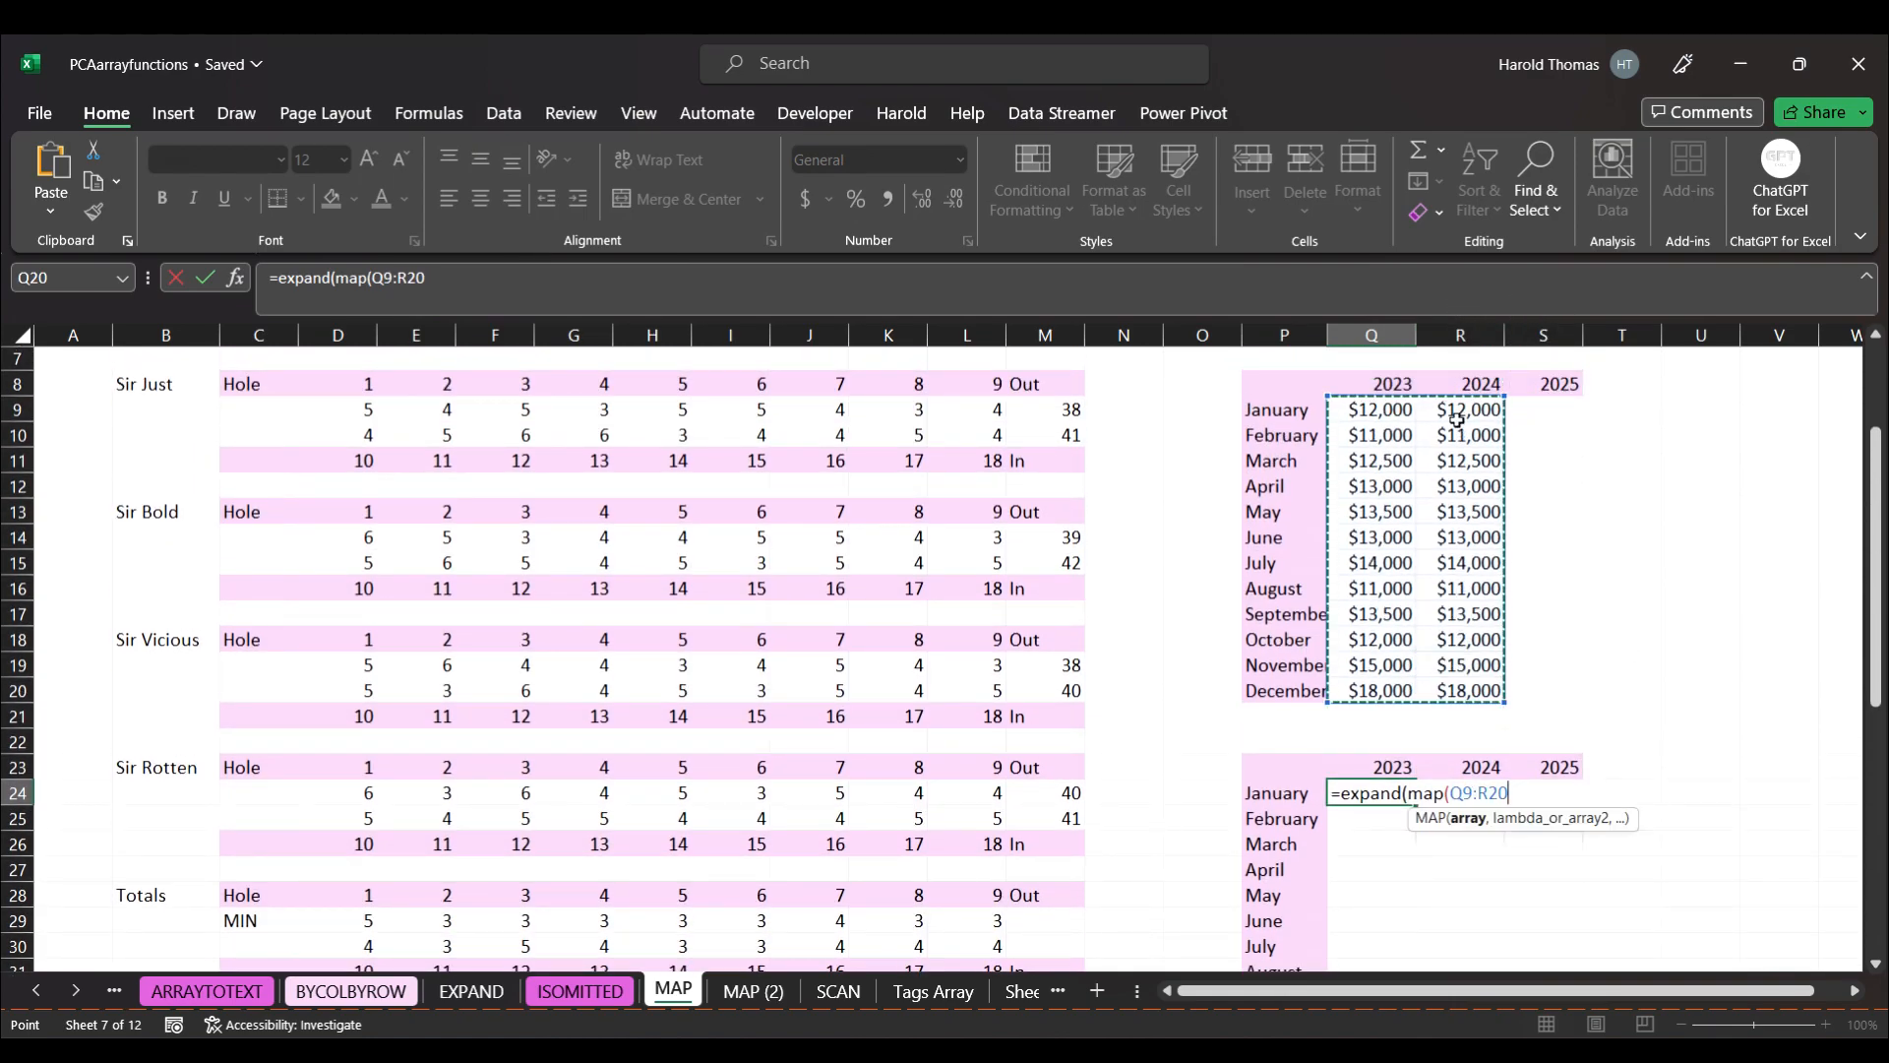
# Add LAMBDA(a,a+1000) as the calculation of the nested MAP in the Q24 formula.
pyautogui.write(',lambda')
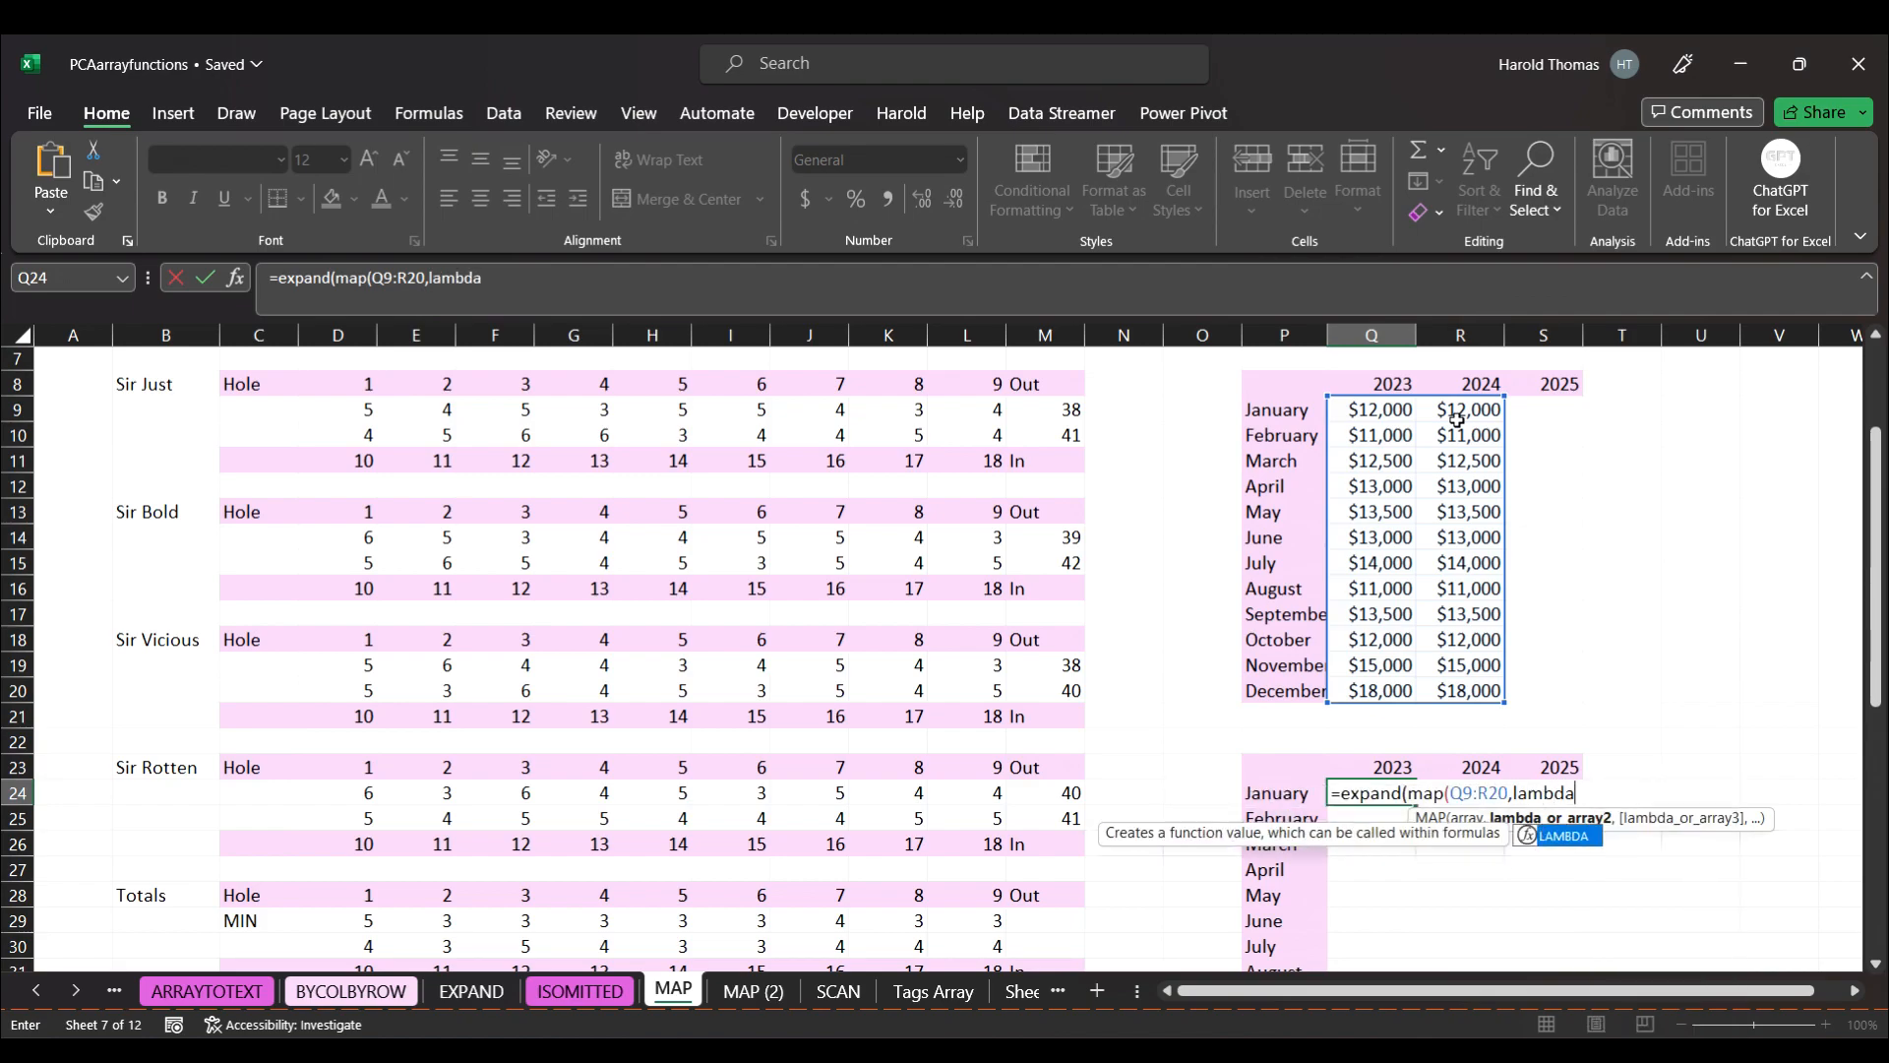
pyautogui.write('(a,')
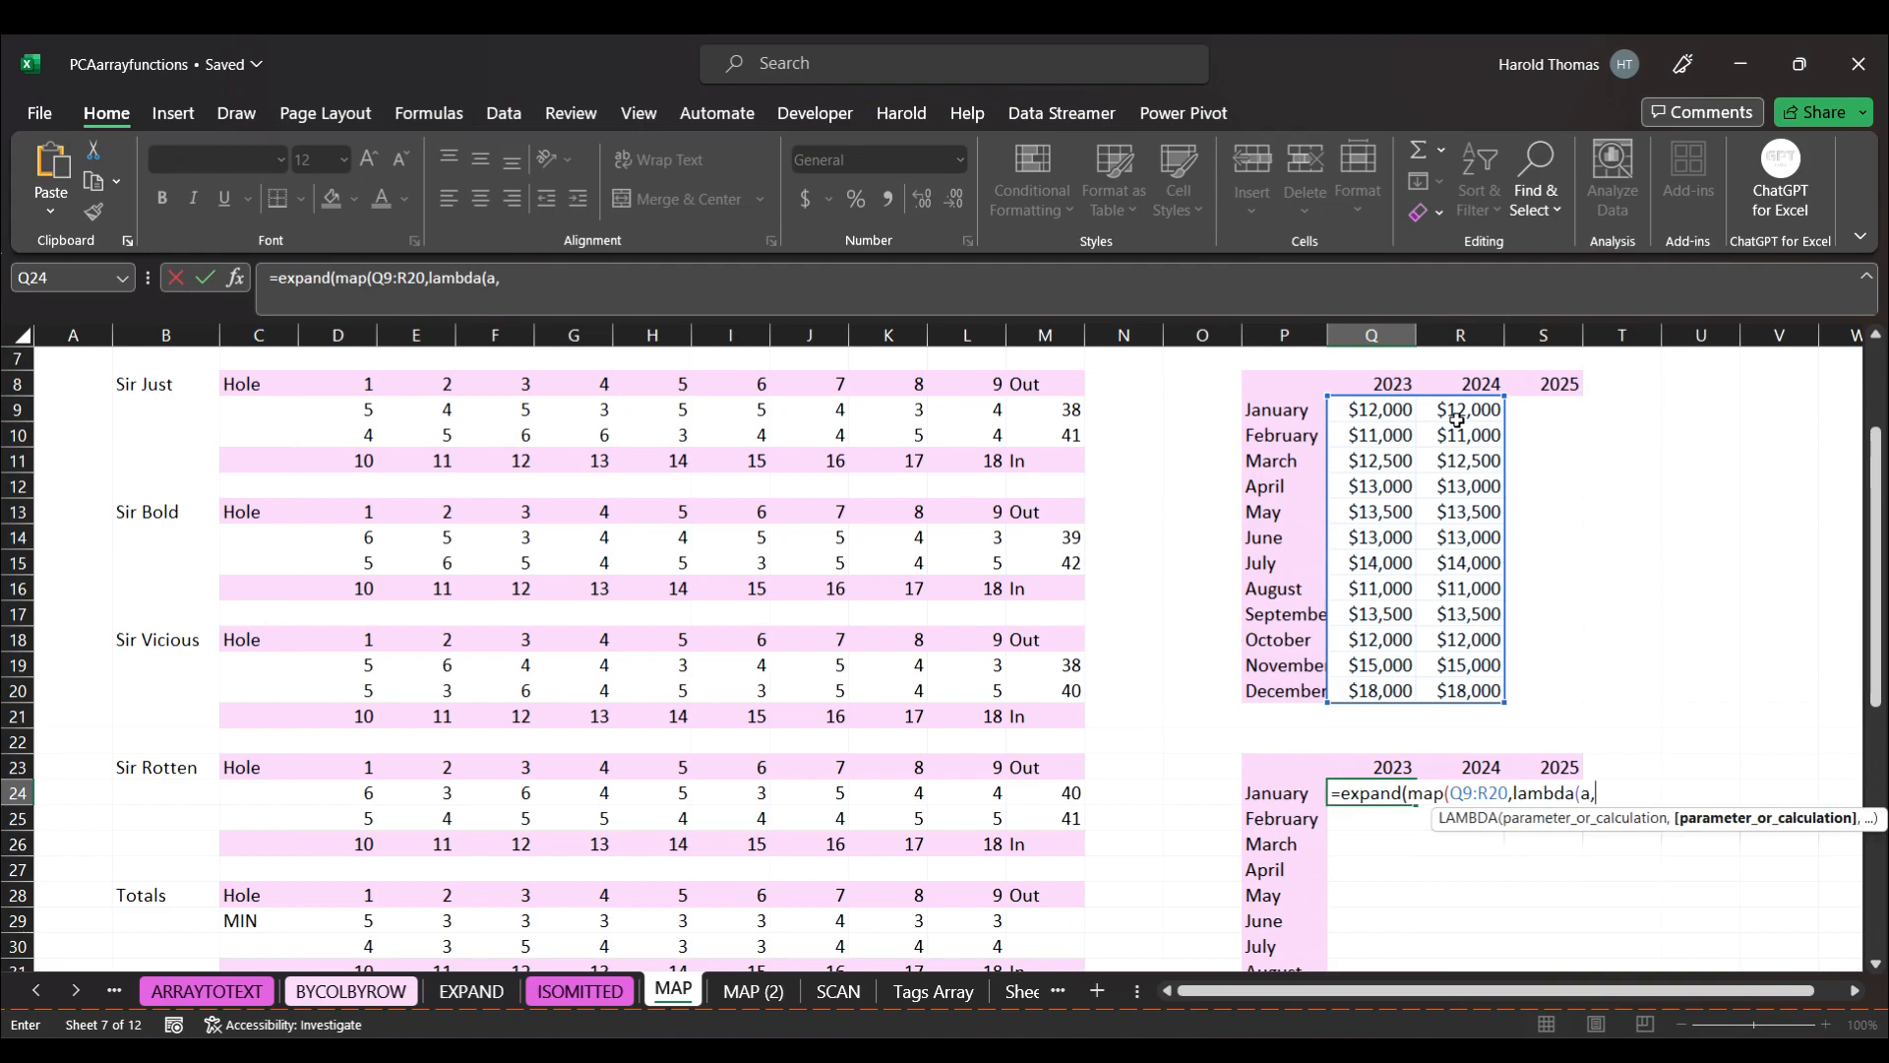
pyautogui.write('a')
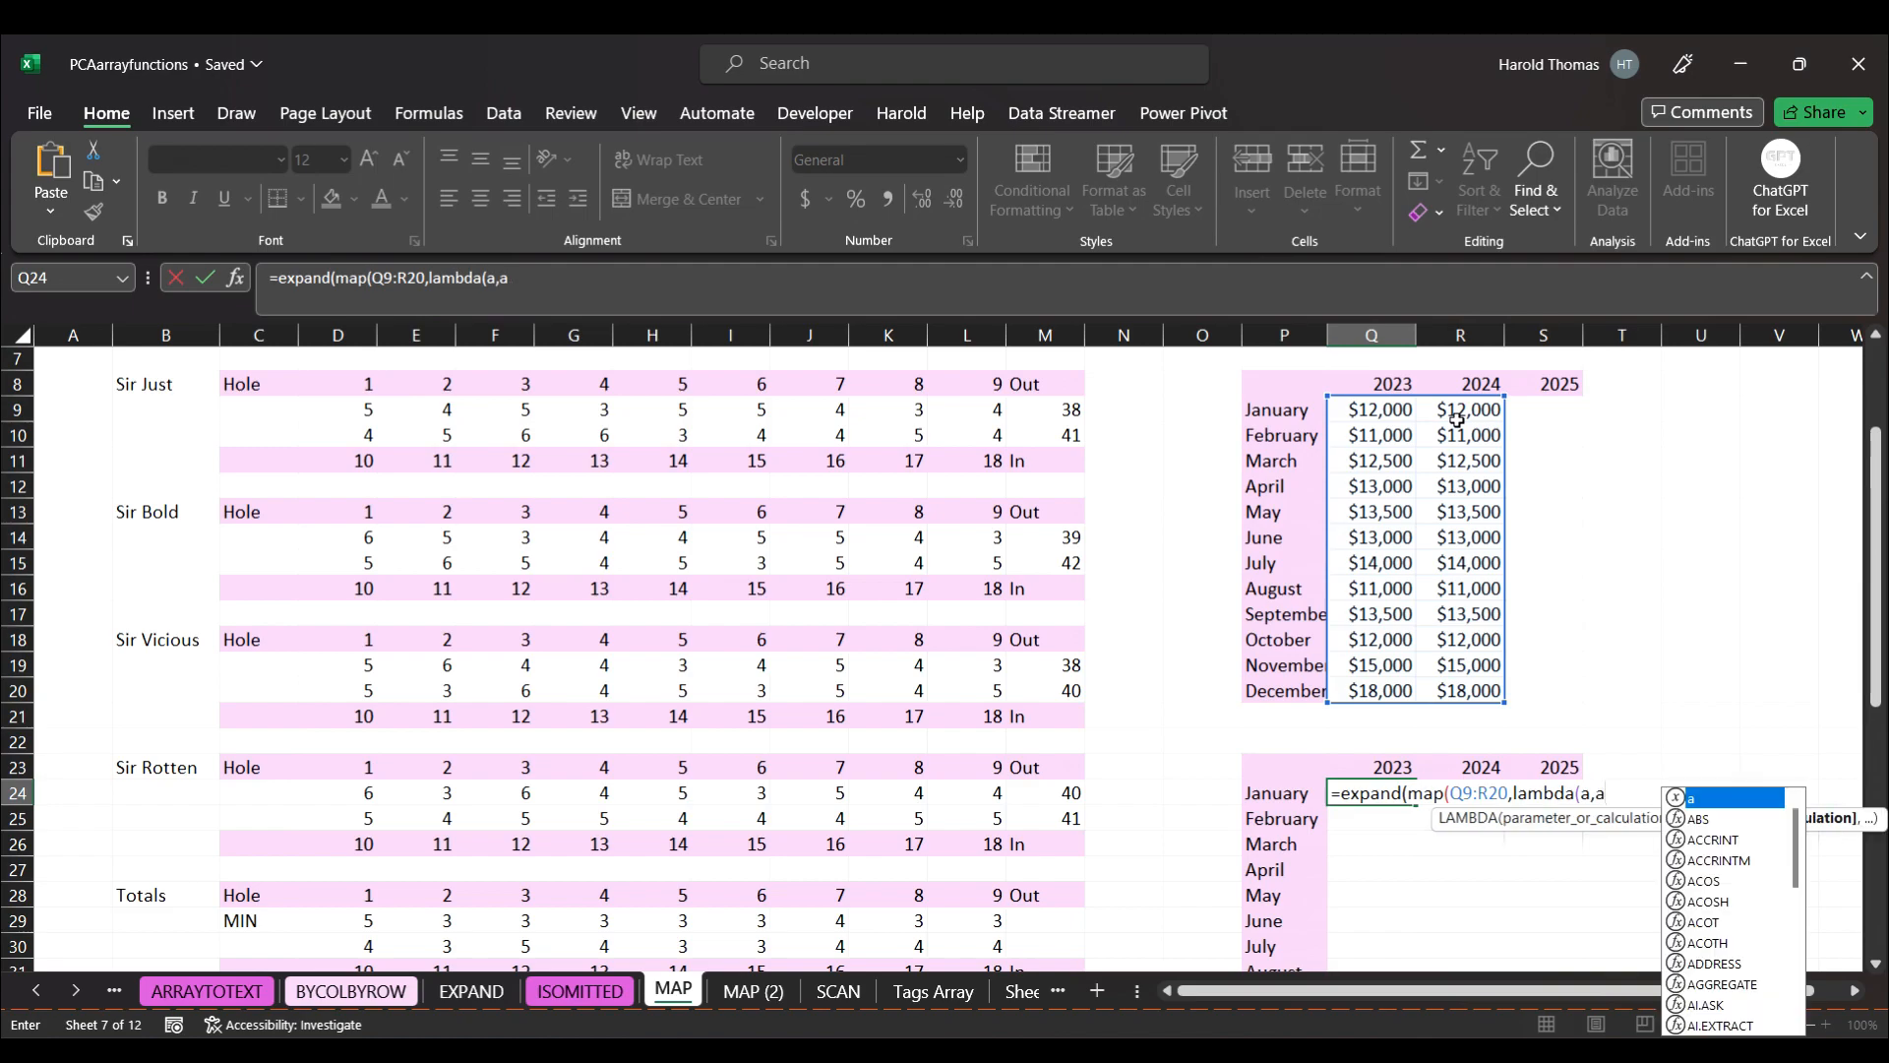
pyautogui.write('+1000')
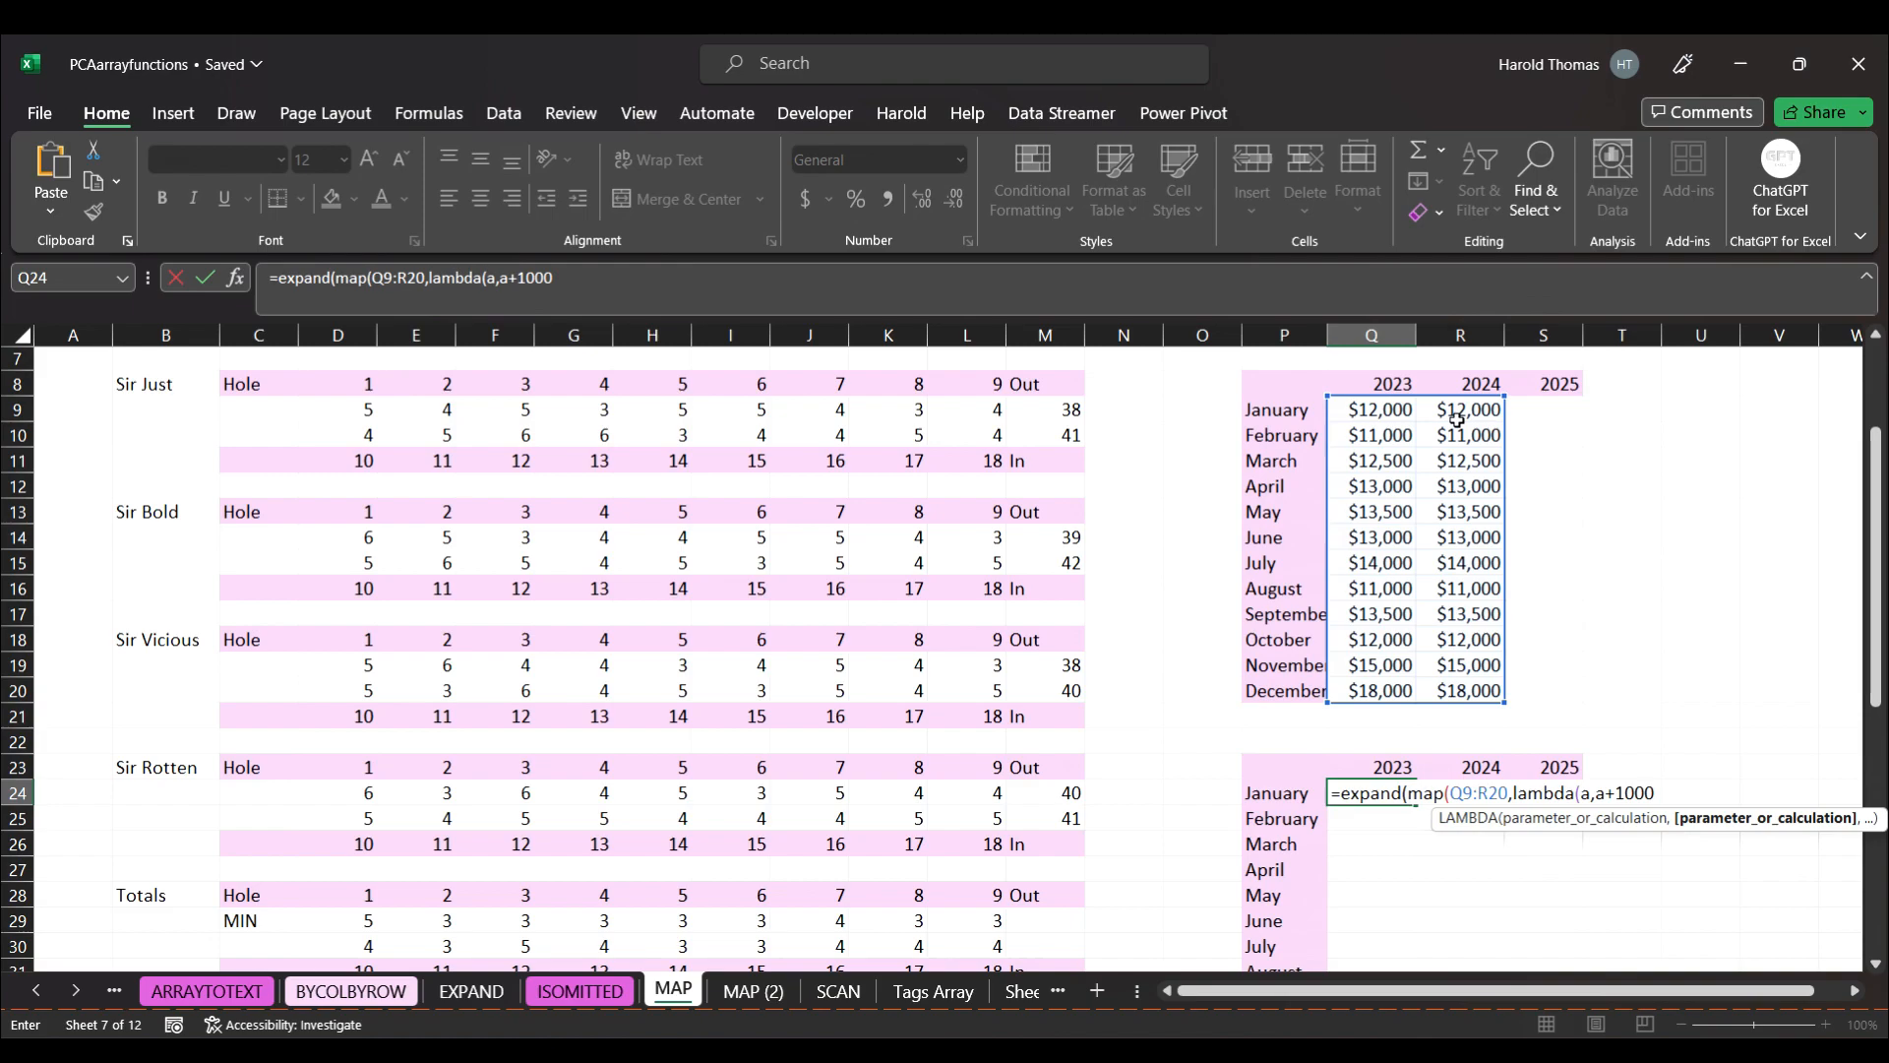
pyautogui.write(')')
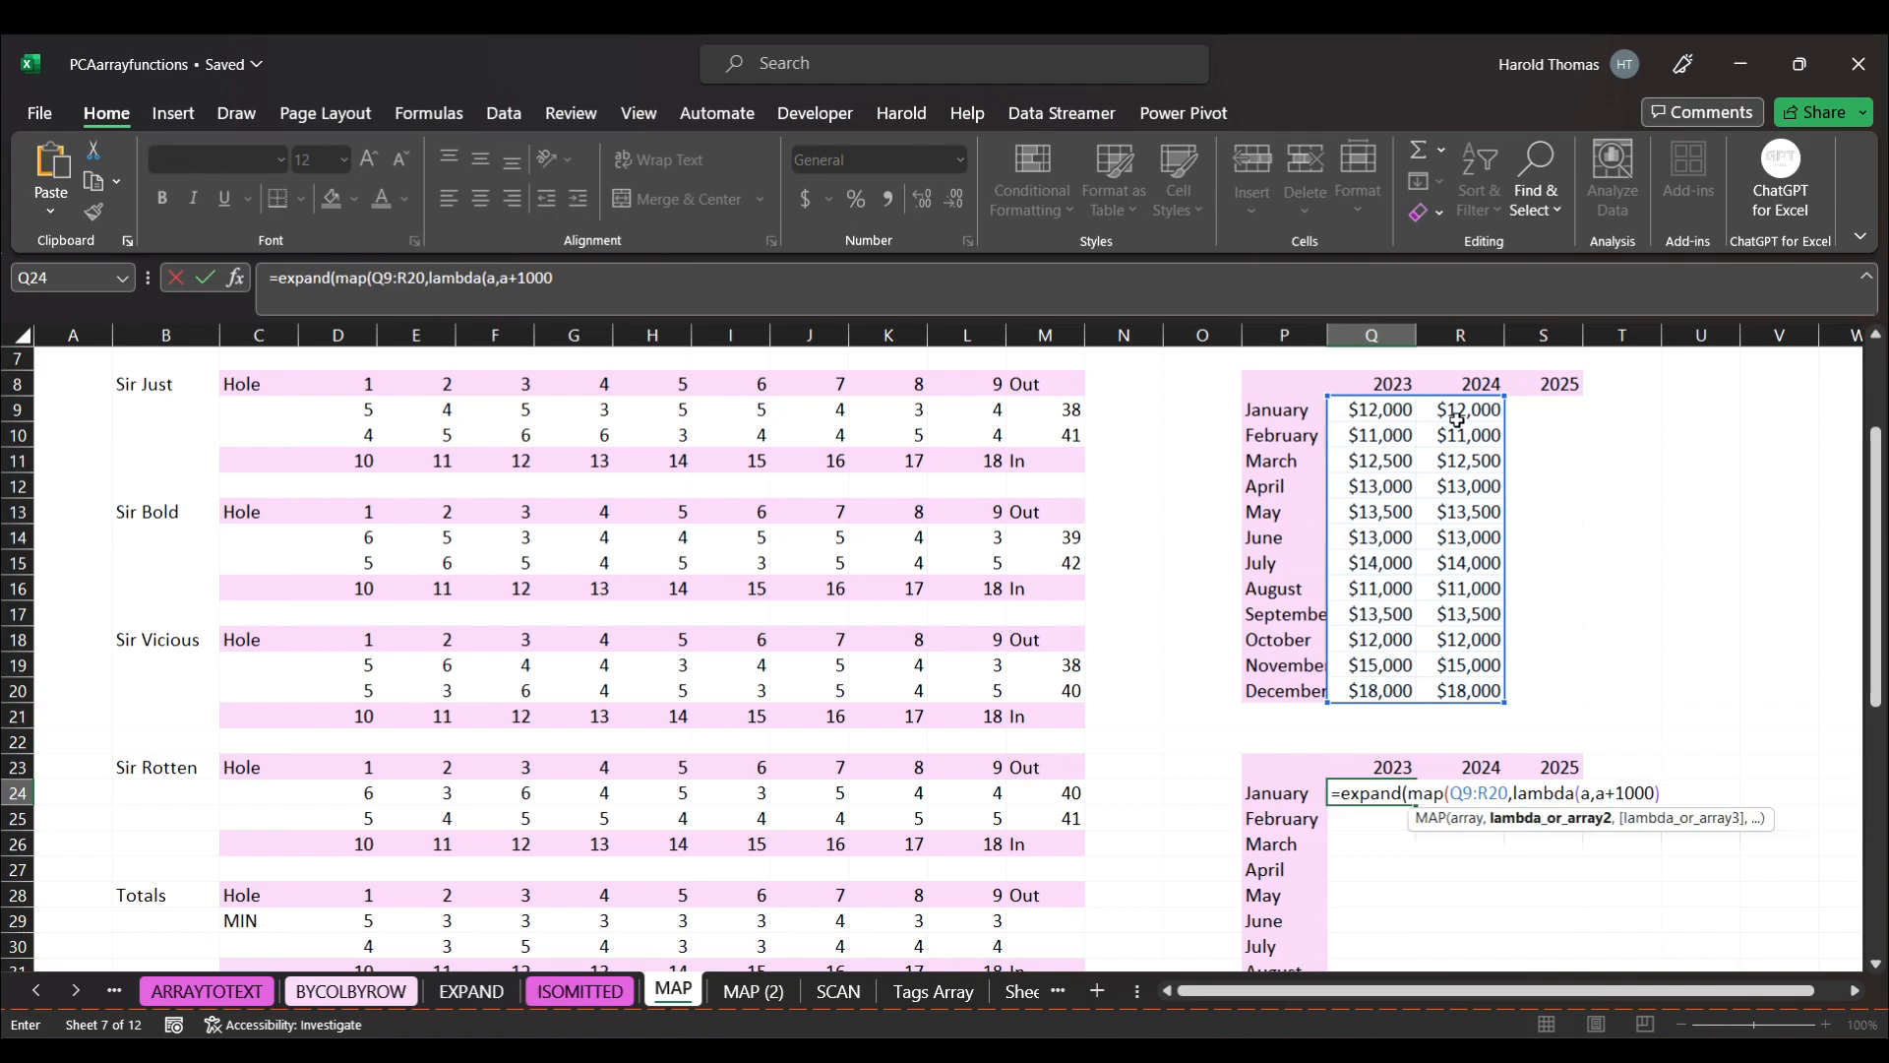
# Finish the EXPAND formula in Q24 with rows left blank, 3 columns and 1000 as padding, accepting the suggested parenthesis correction.
pyautogui.write('),')
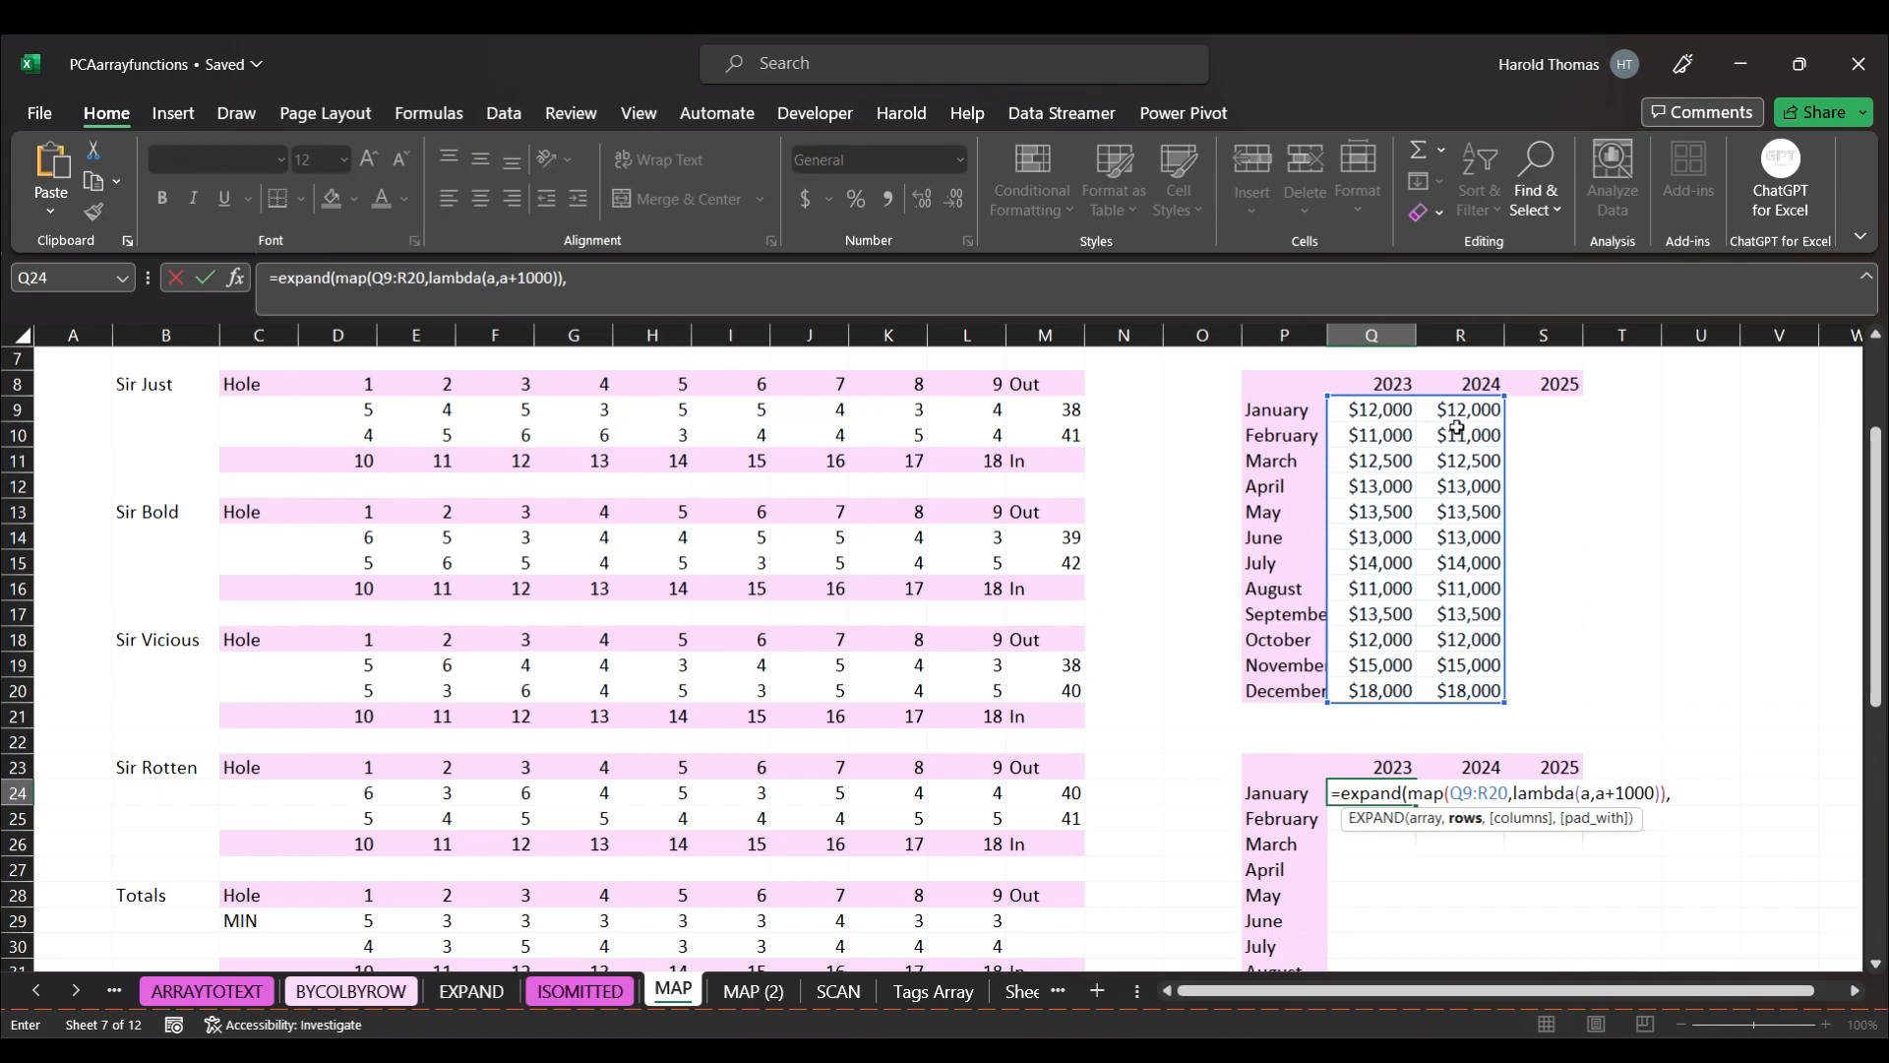
pyautogui.write(',3,')
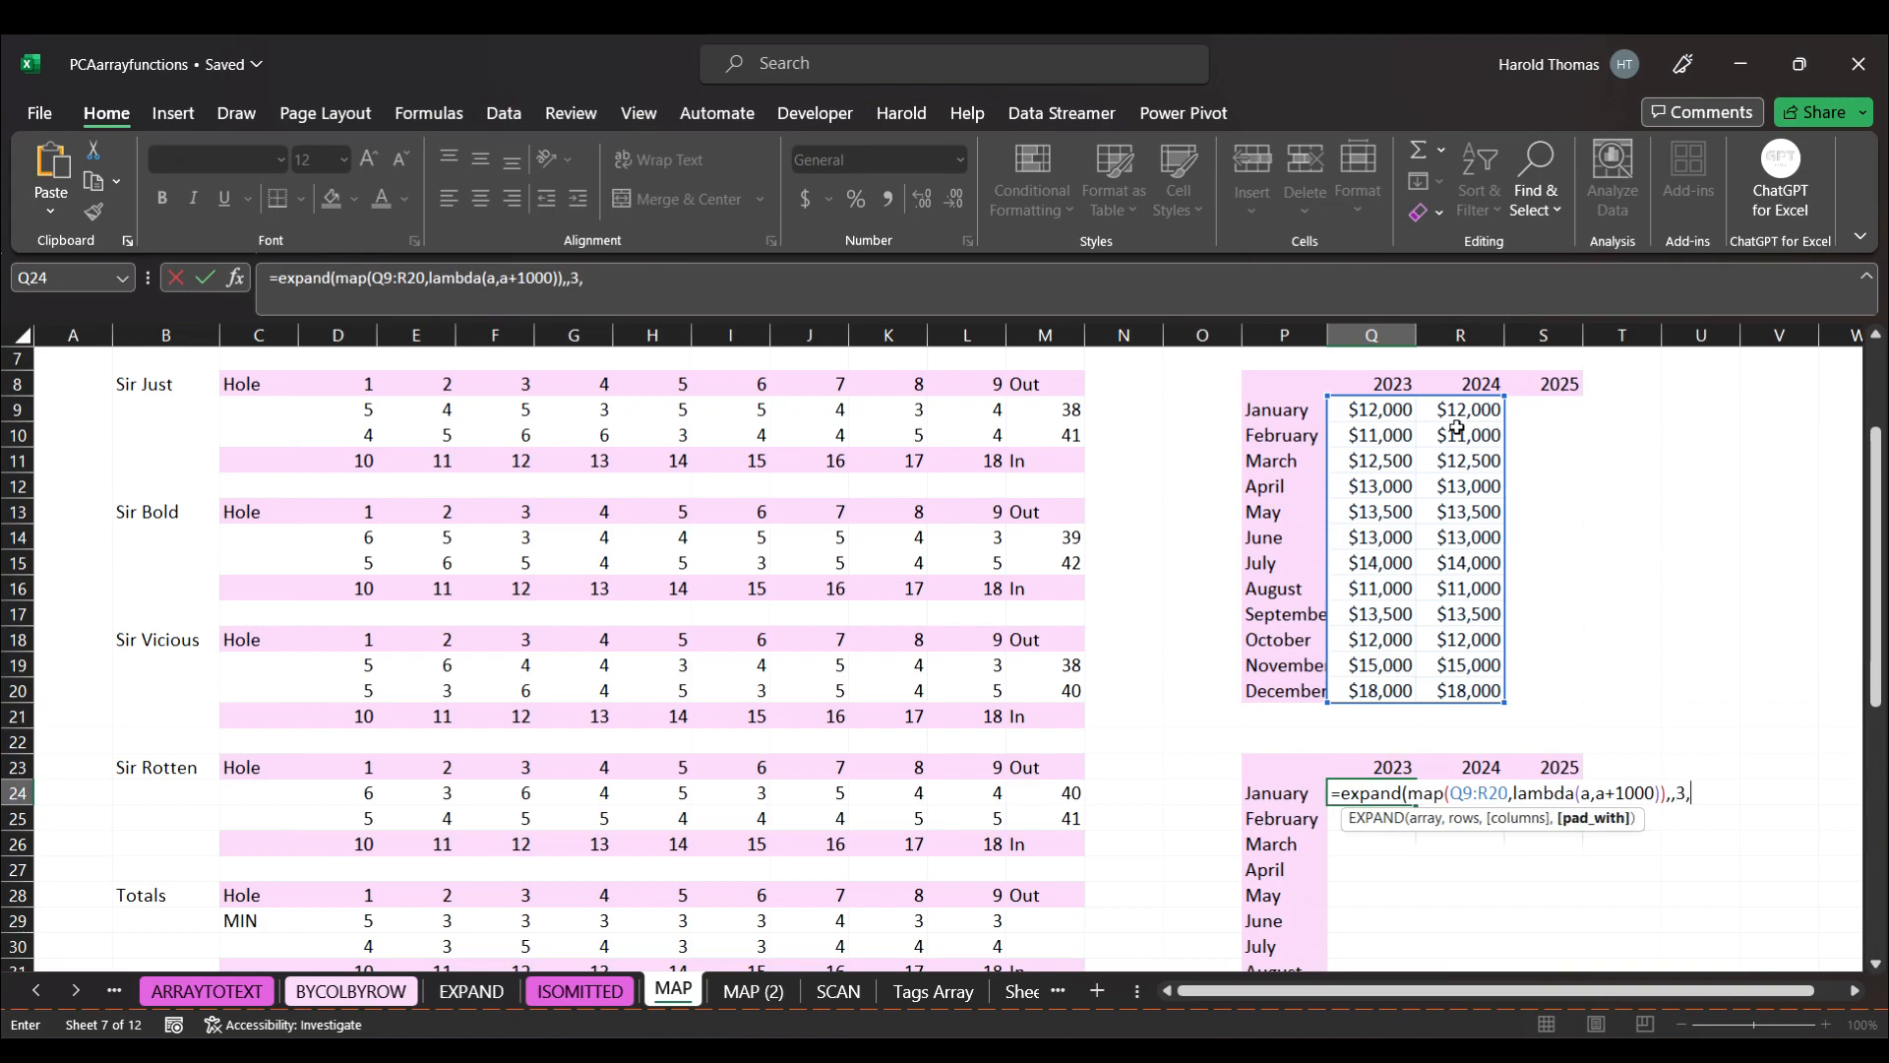
pyautogui.write('1000))')
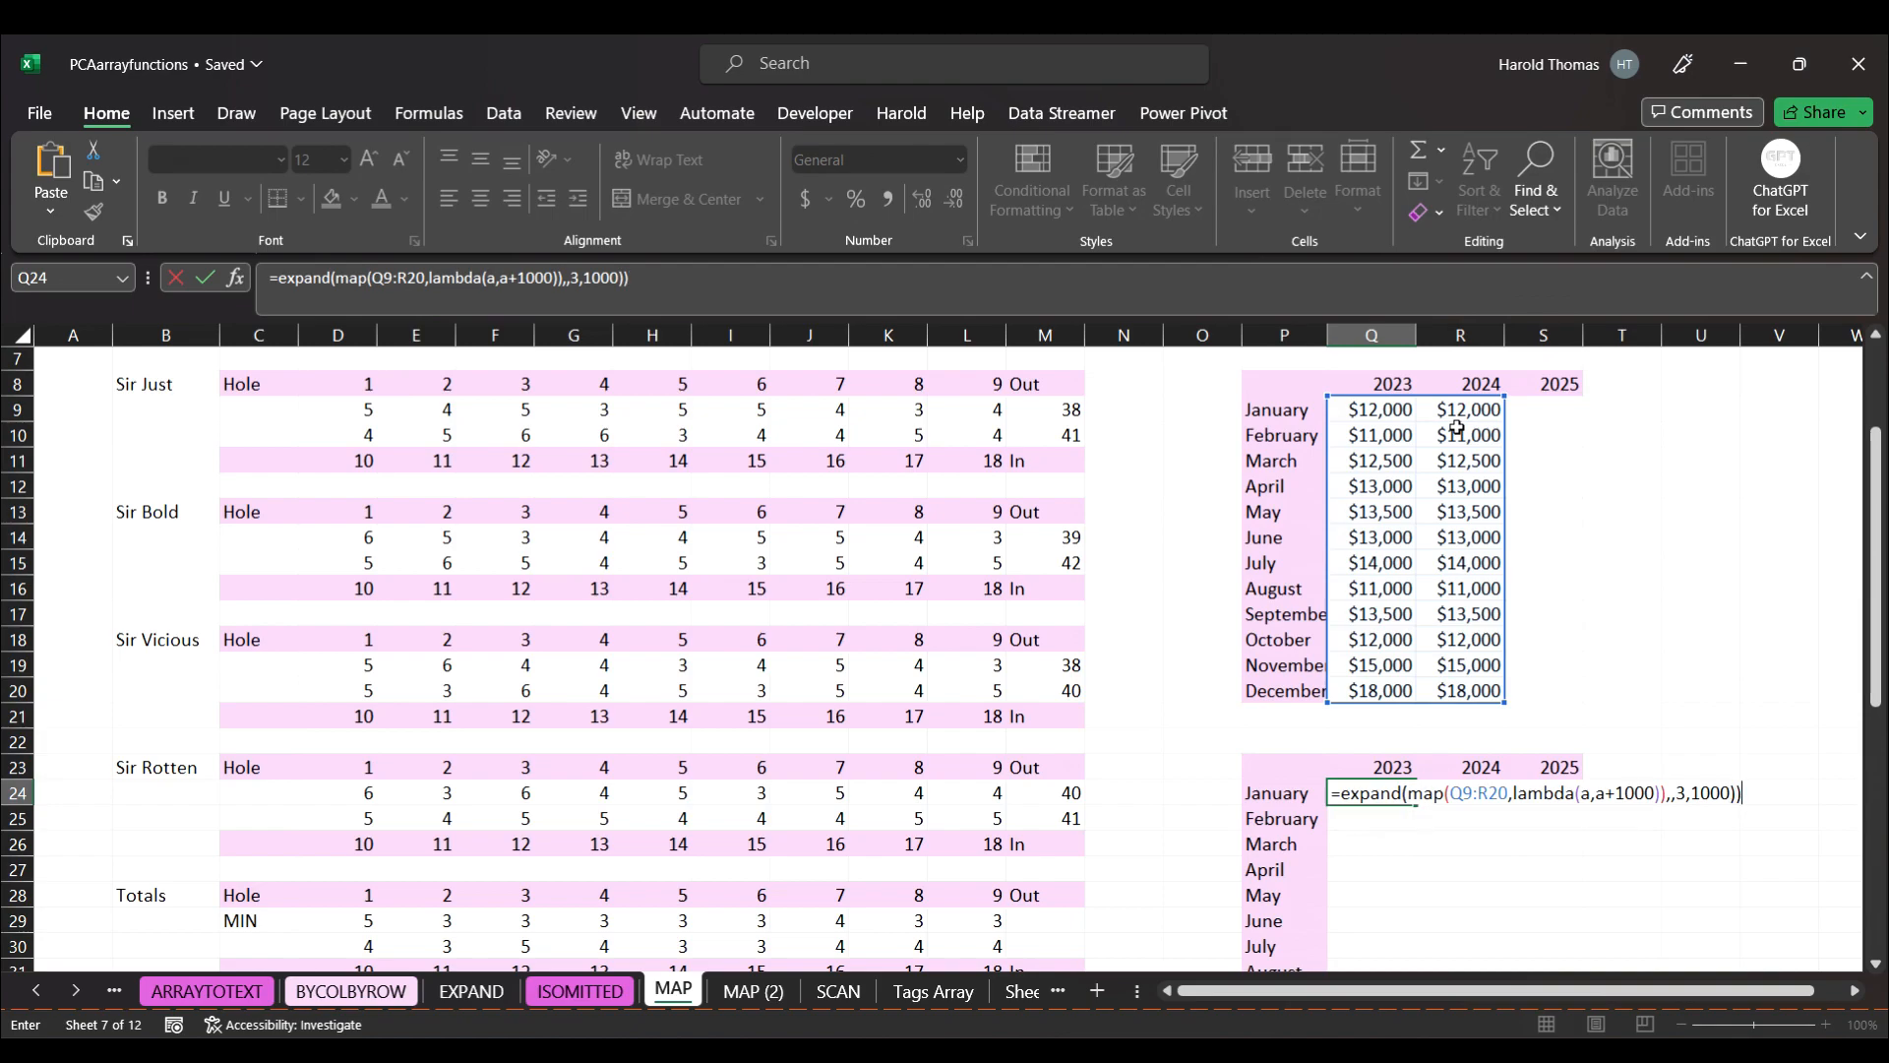
pyautogui.press('Return')
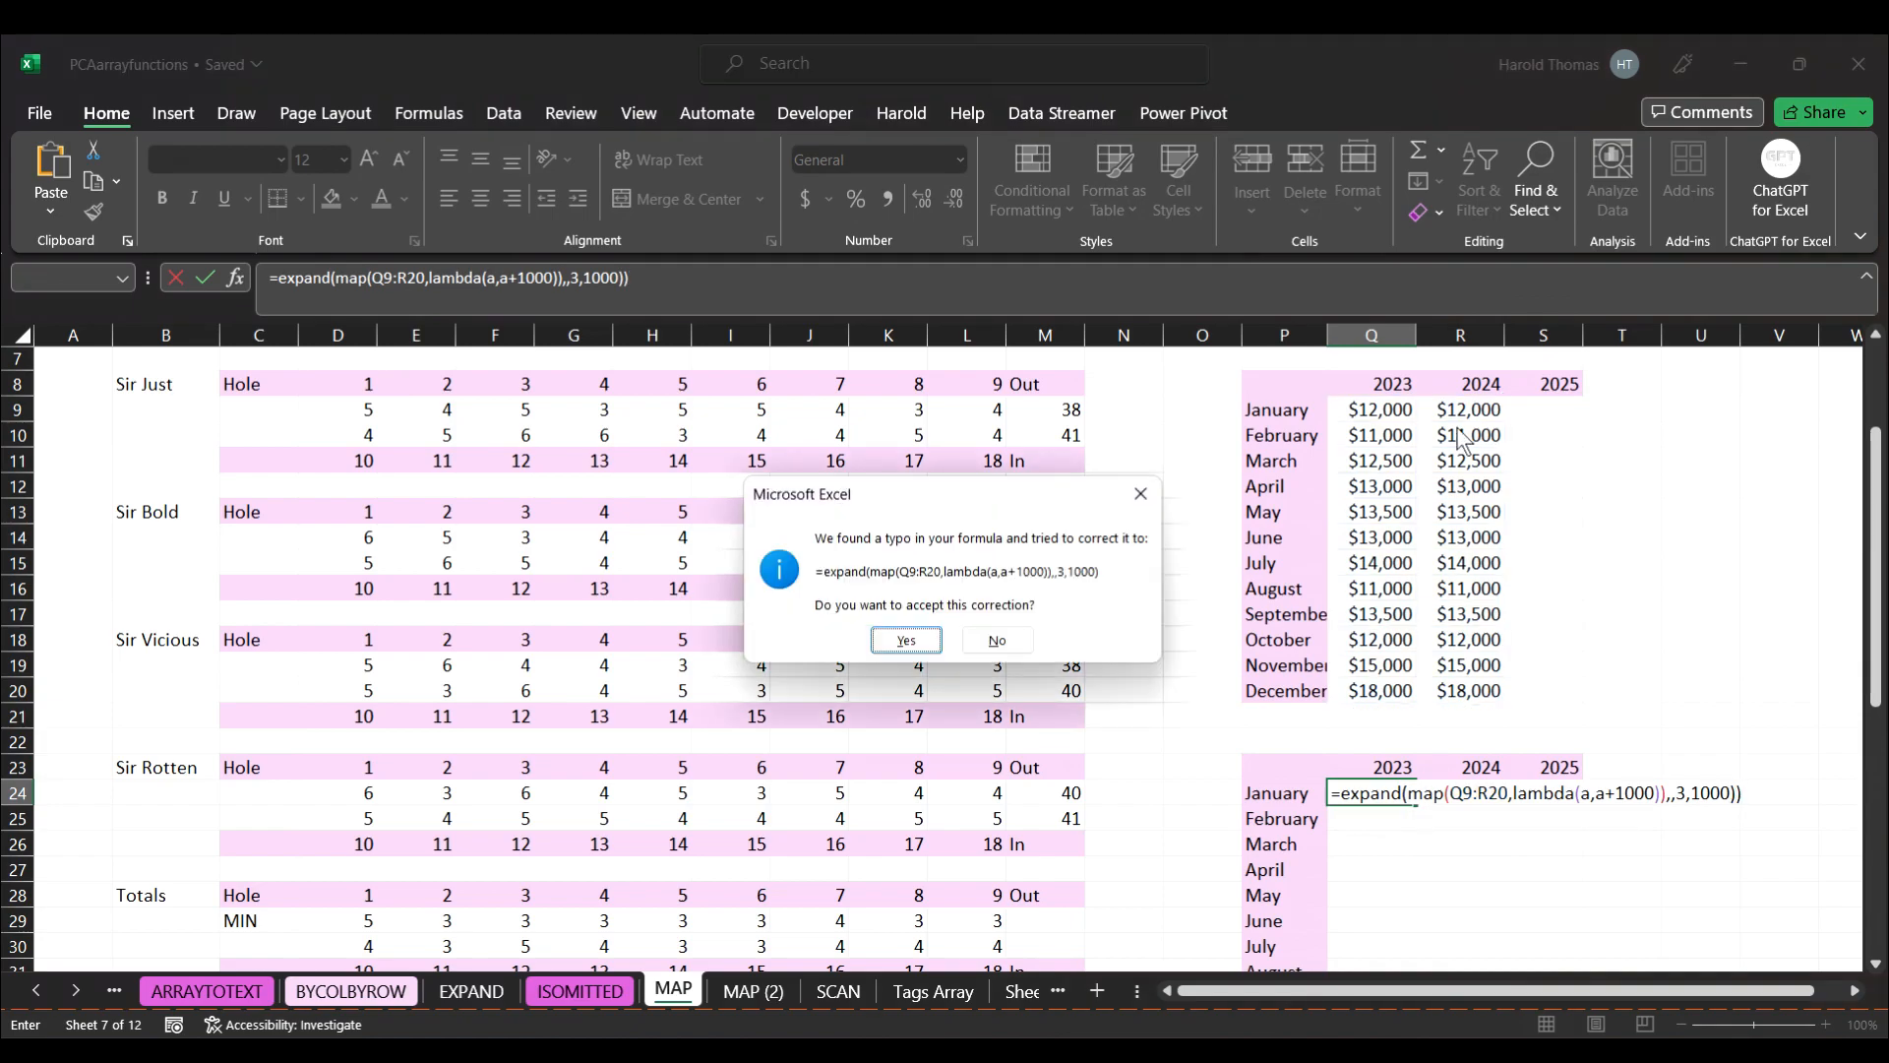
pyautogui.click(920, 640)
# Compare the expanded budget in Q24:S35 with the original table and examine the SCAN formula in P40 below it.
pyautogui.moveTo(1884, 561); pyautogui.dragTo(1884, 510)
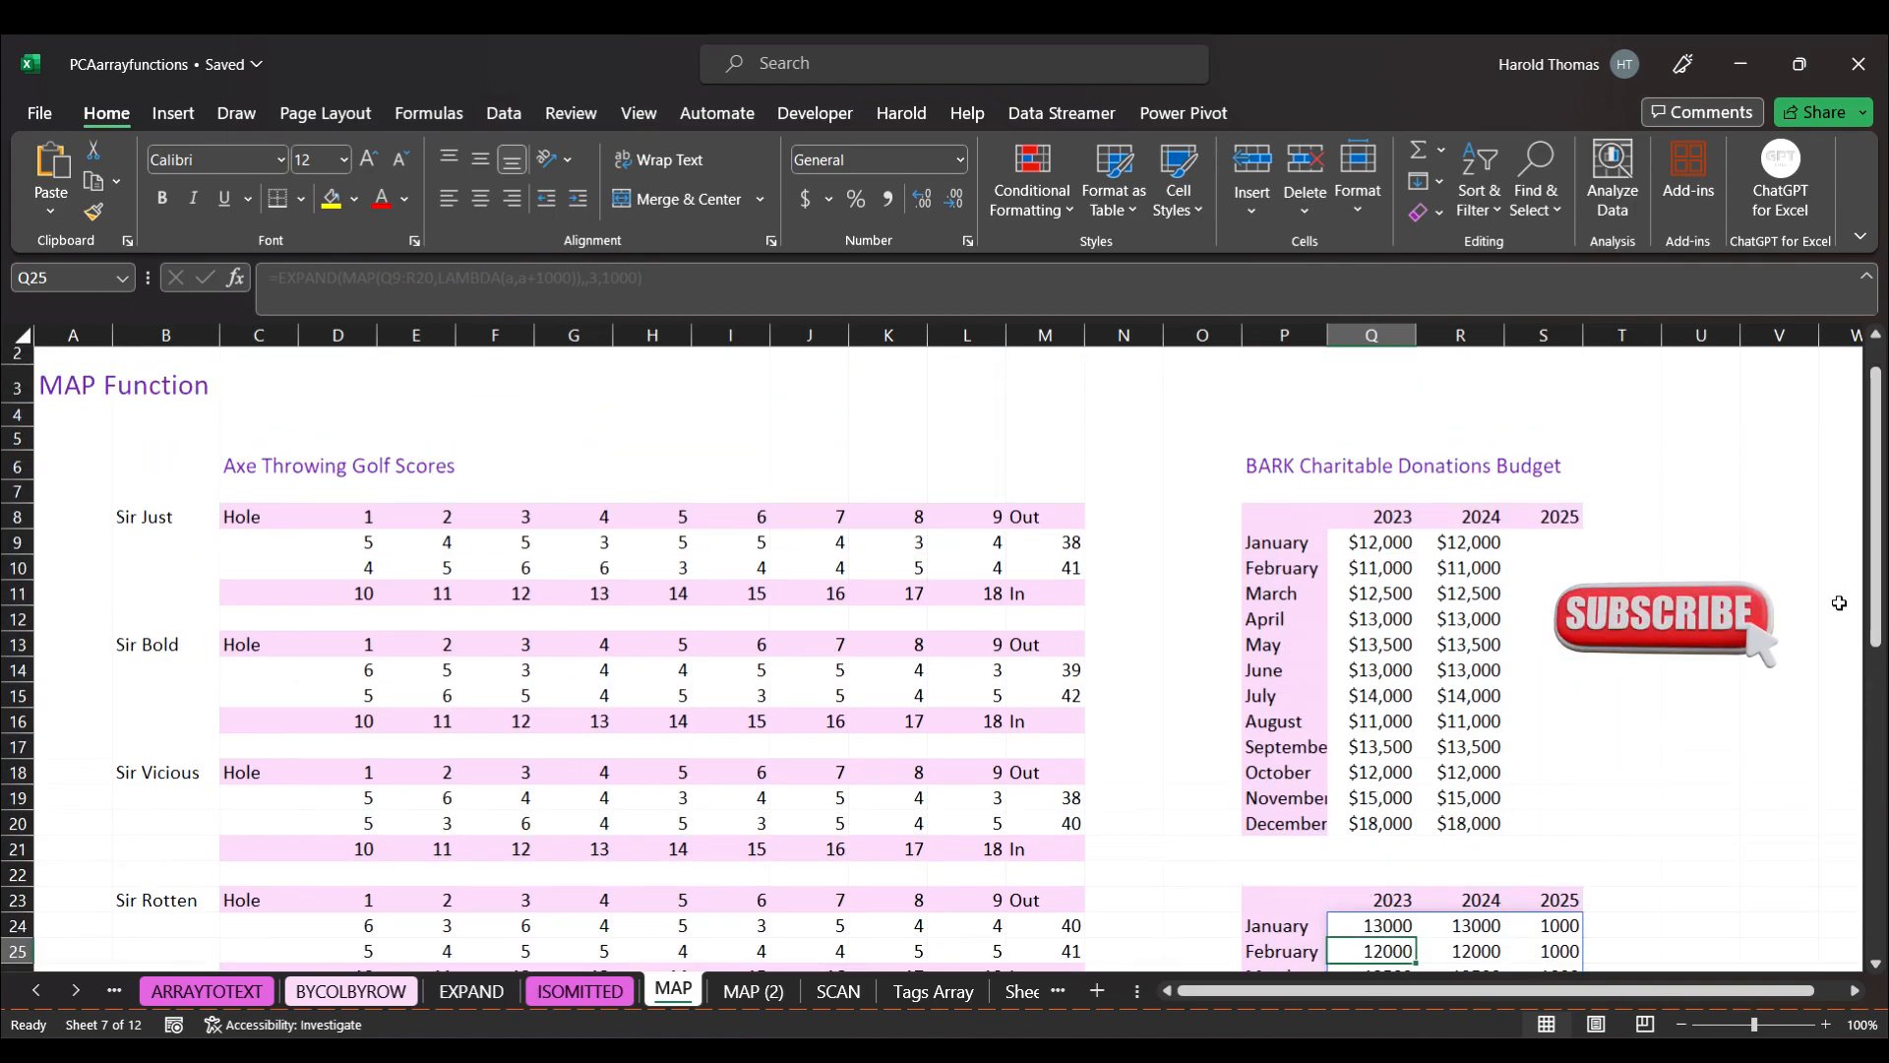
pyautogui.moveTo(1875, 585); pyautogui.dragTo(1848, 762)
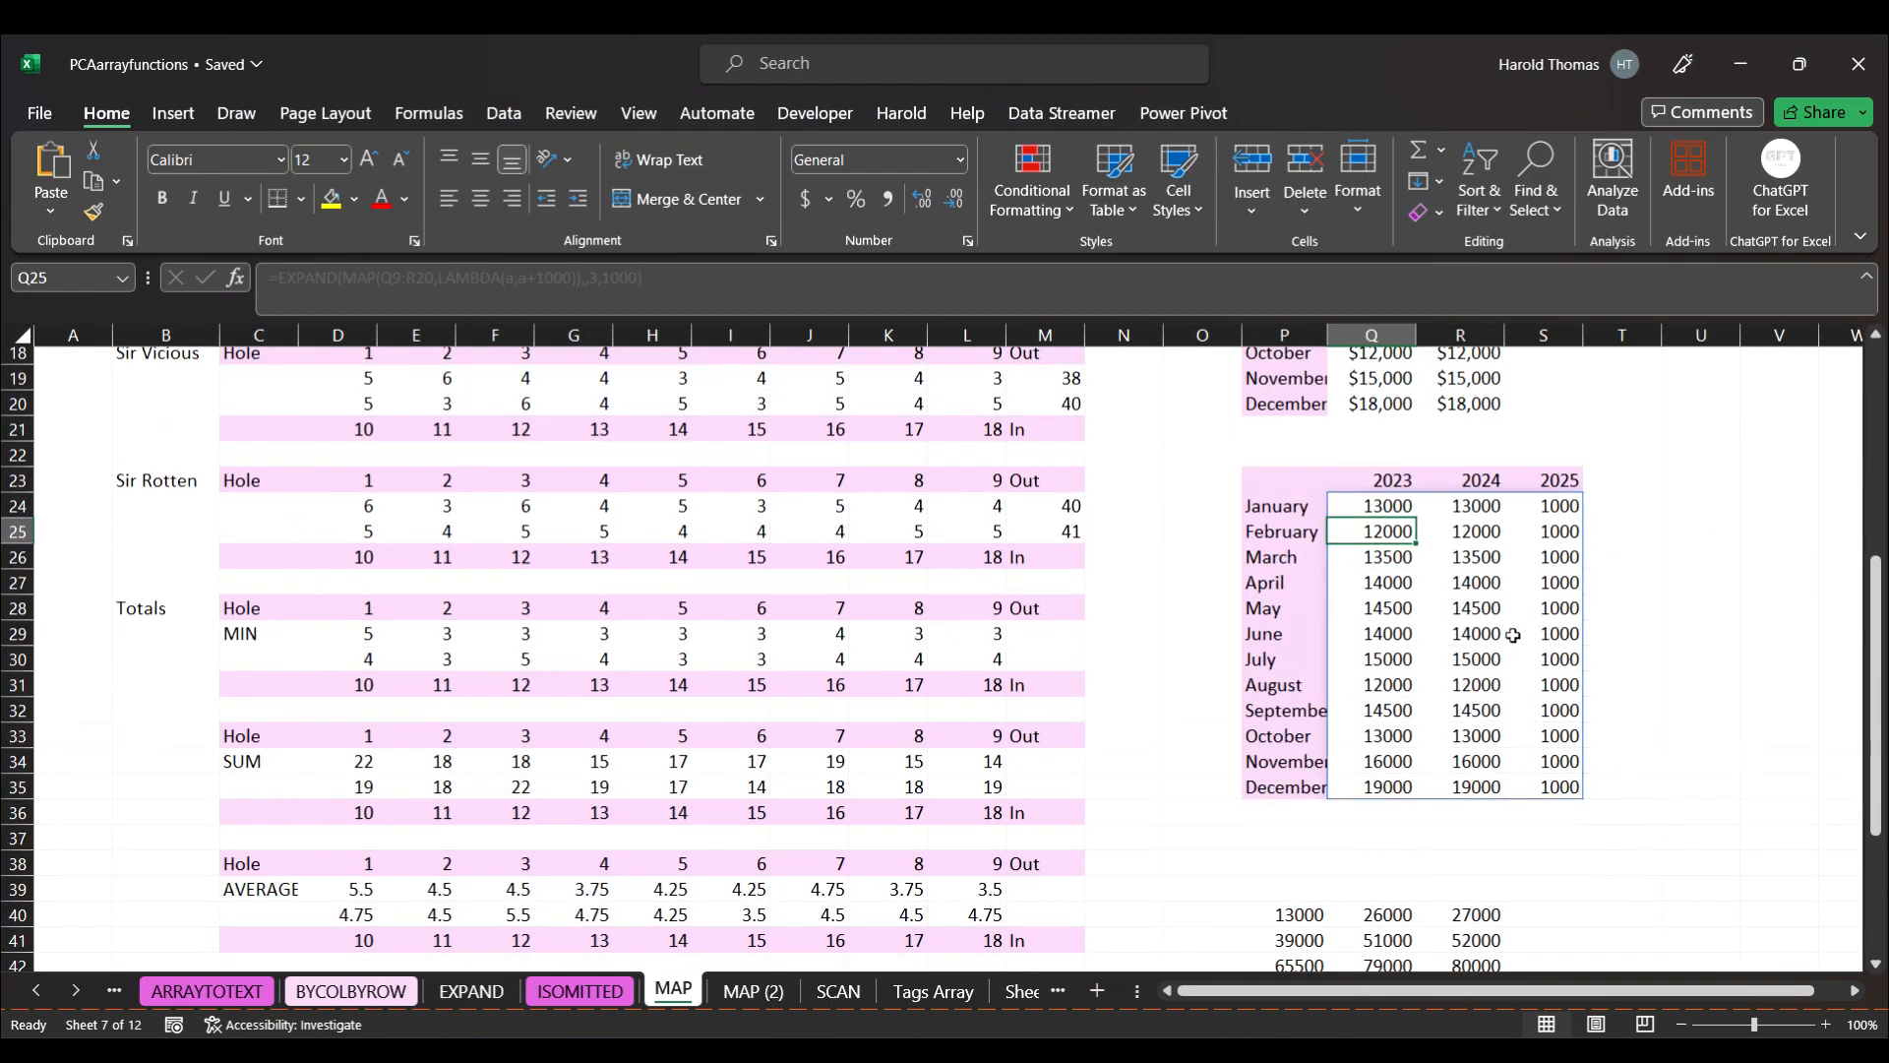
pyautogui.moveTo(1875, 615); pyautogui.dragTo(1881, 785)
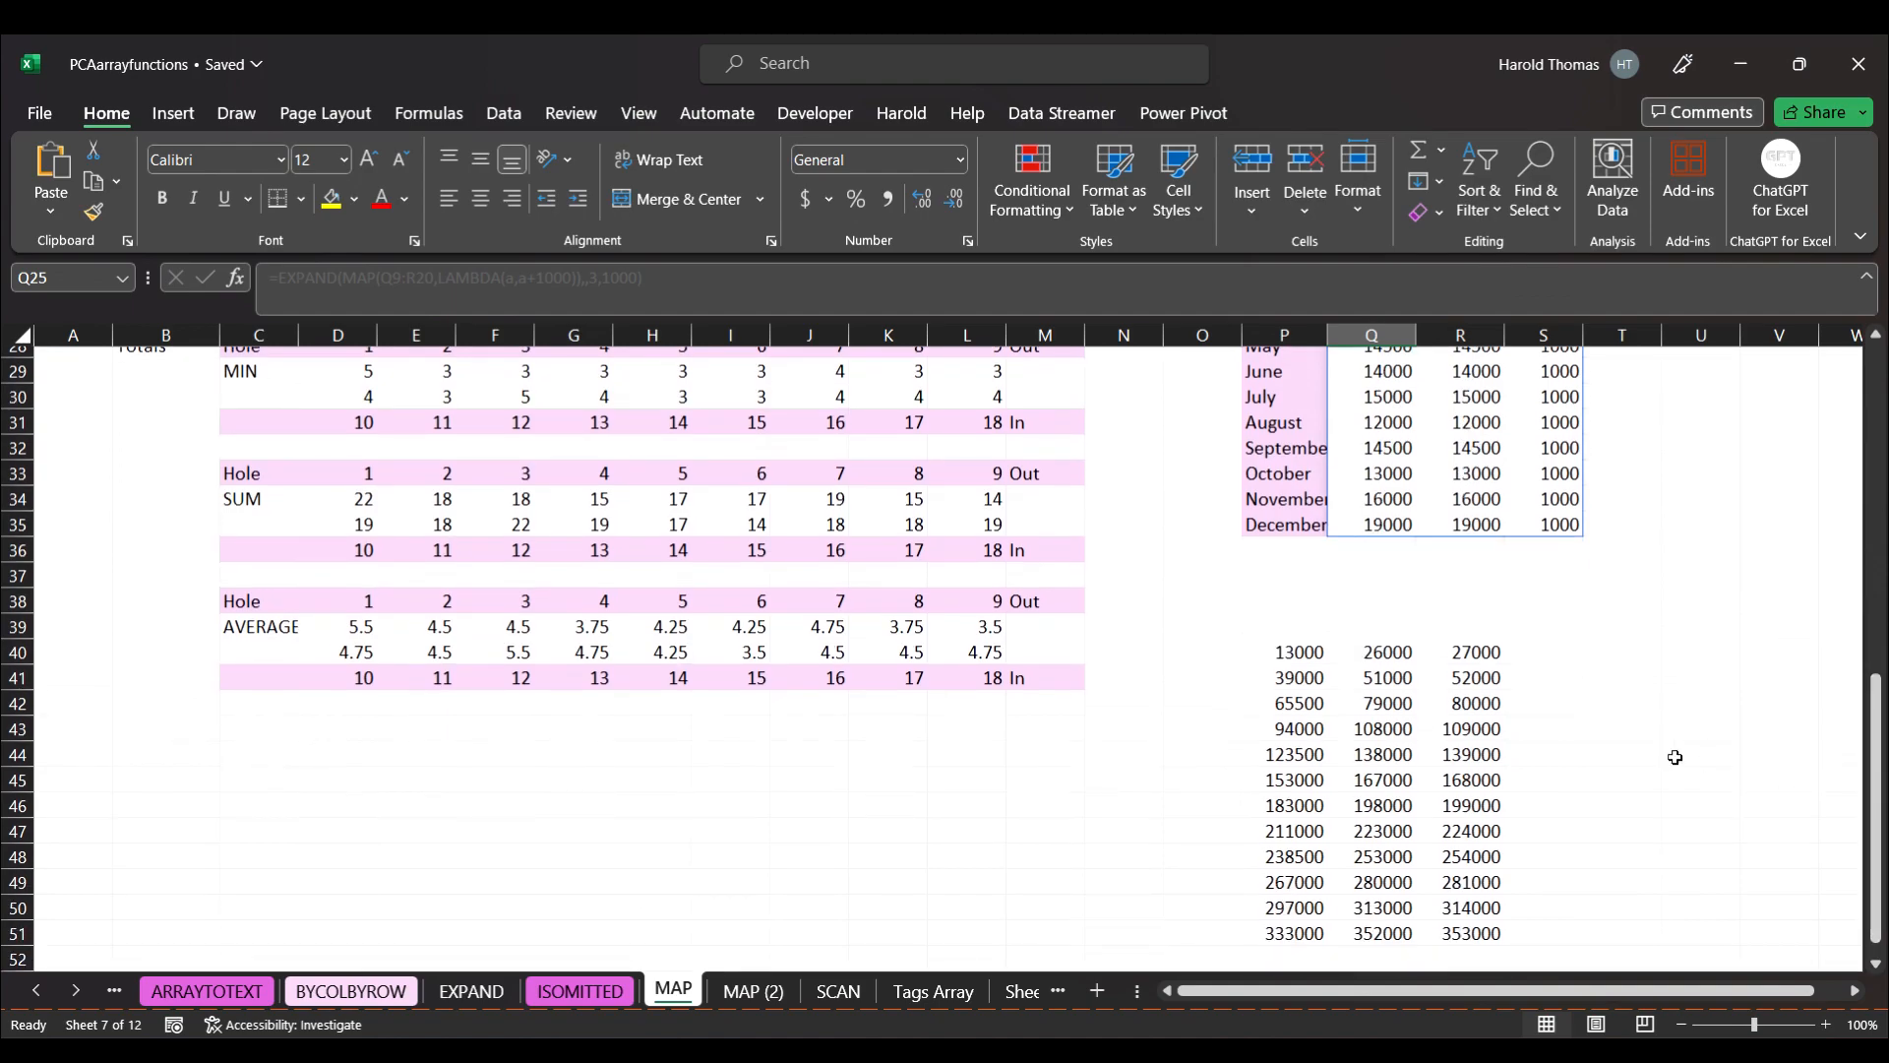
pyautogui.click(1293, 657)
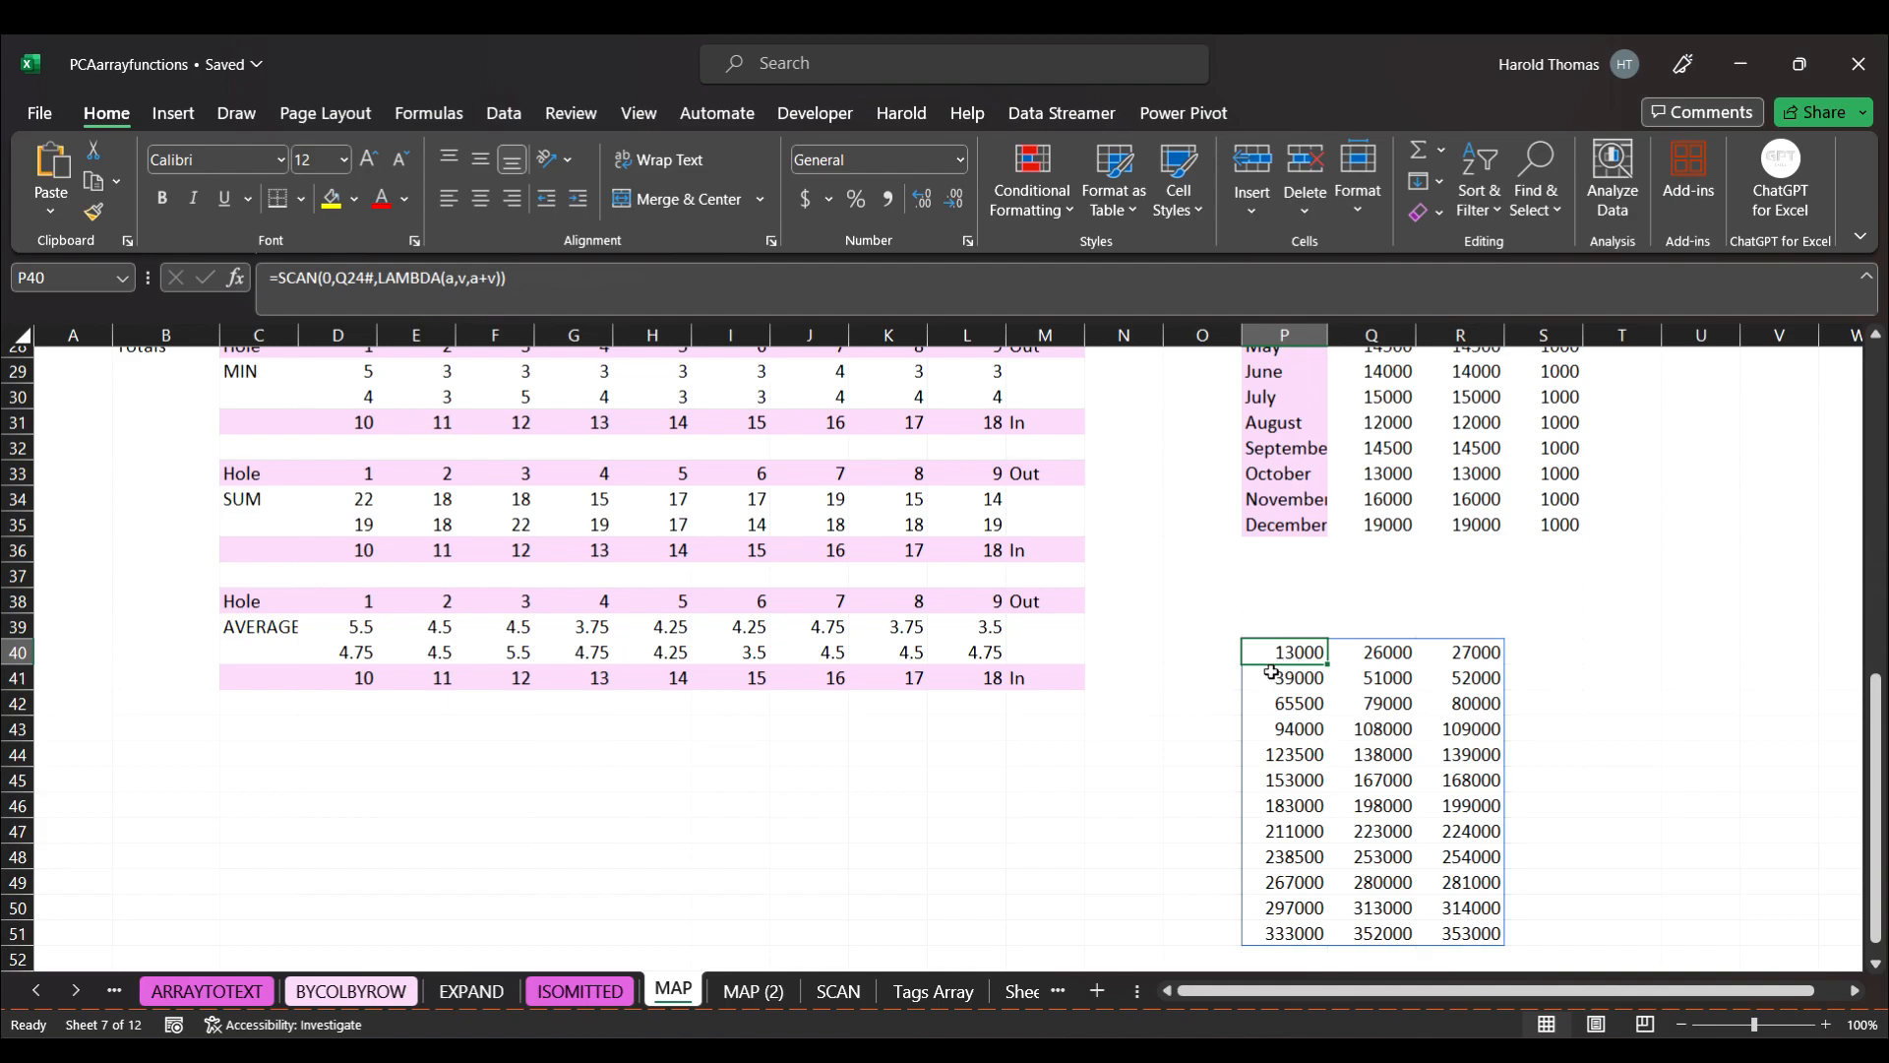
pyautogui.moveTo(1876, 717); pyautogui.dragTo(1881, 608)
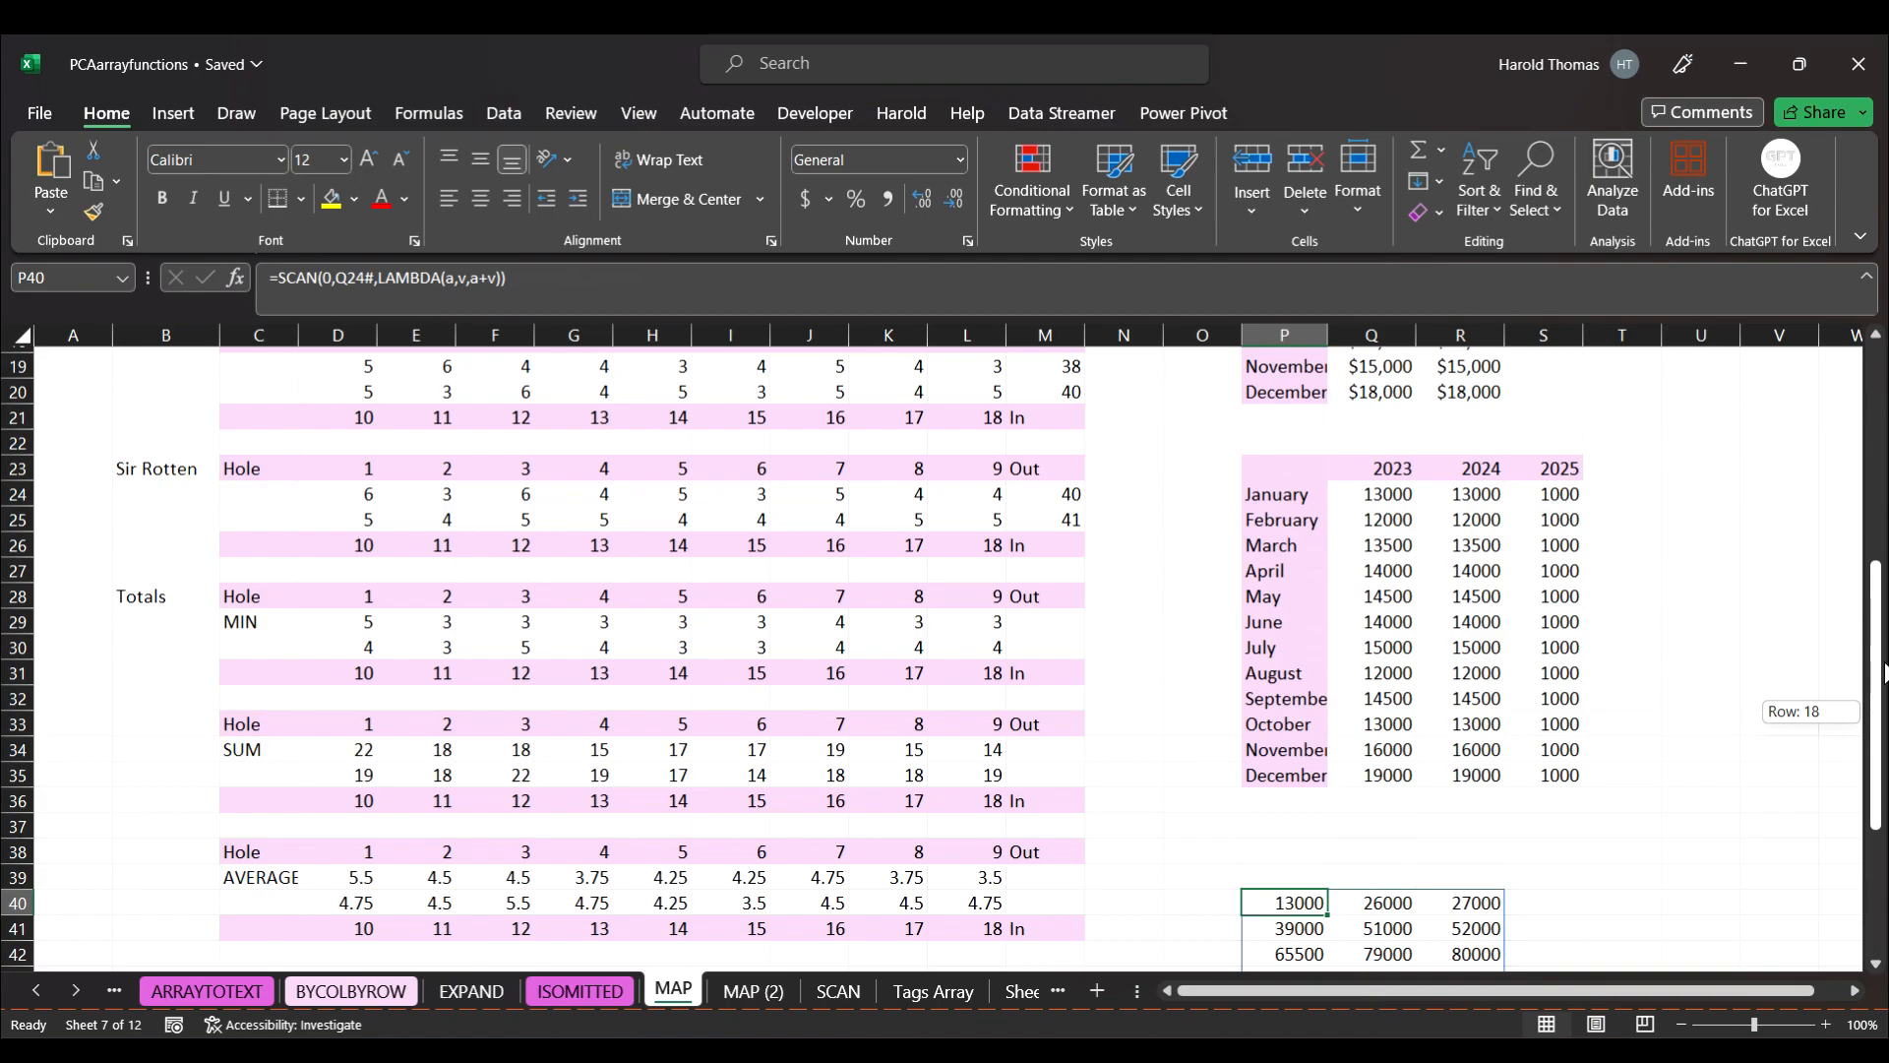
pyautogui.moveTo(1883, 672); pyautogui.dragTo(1879, 779)
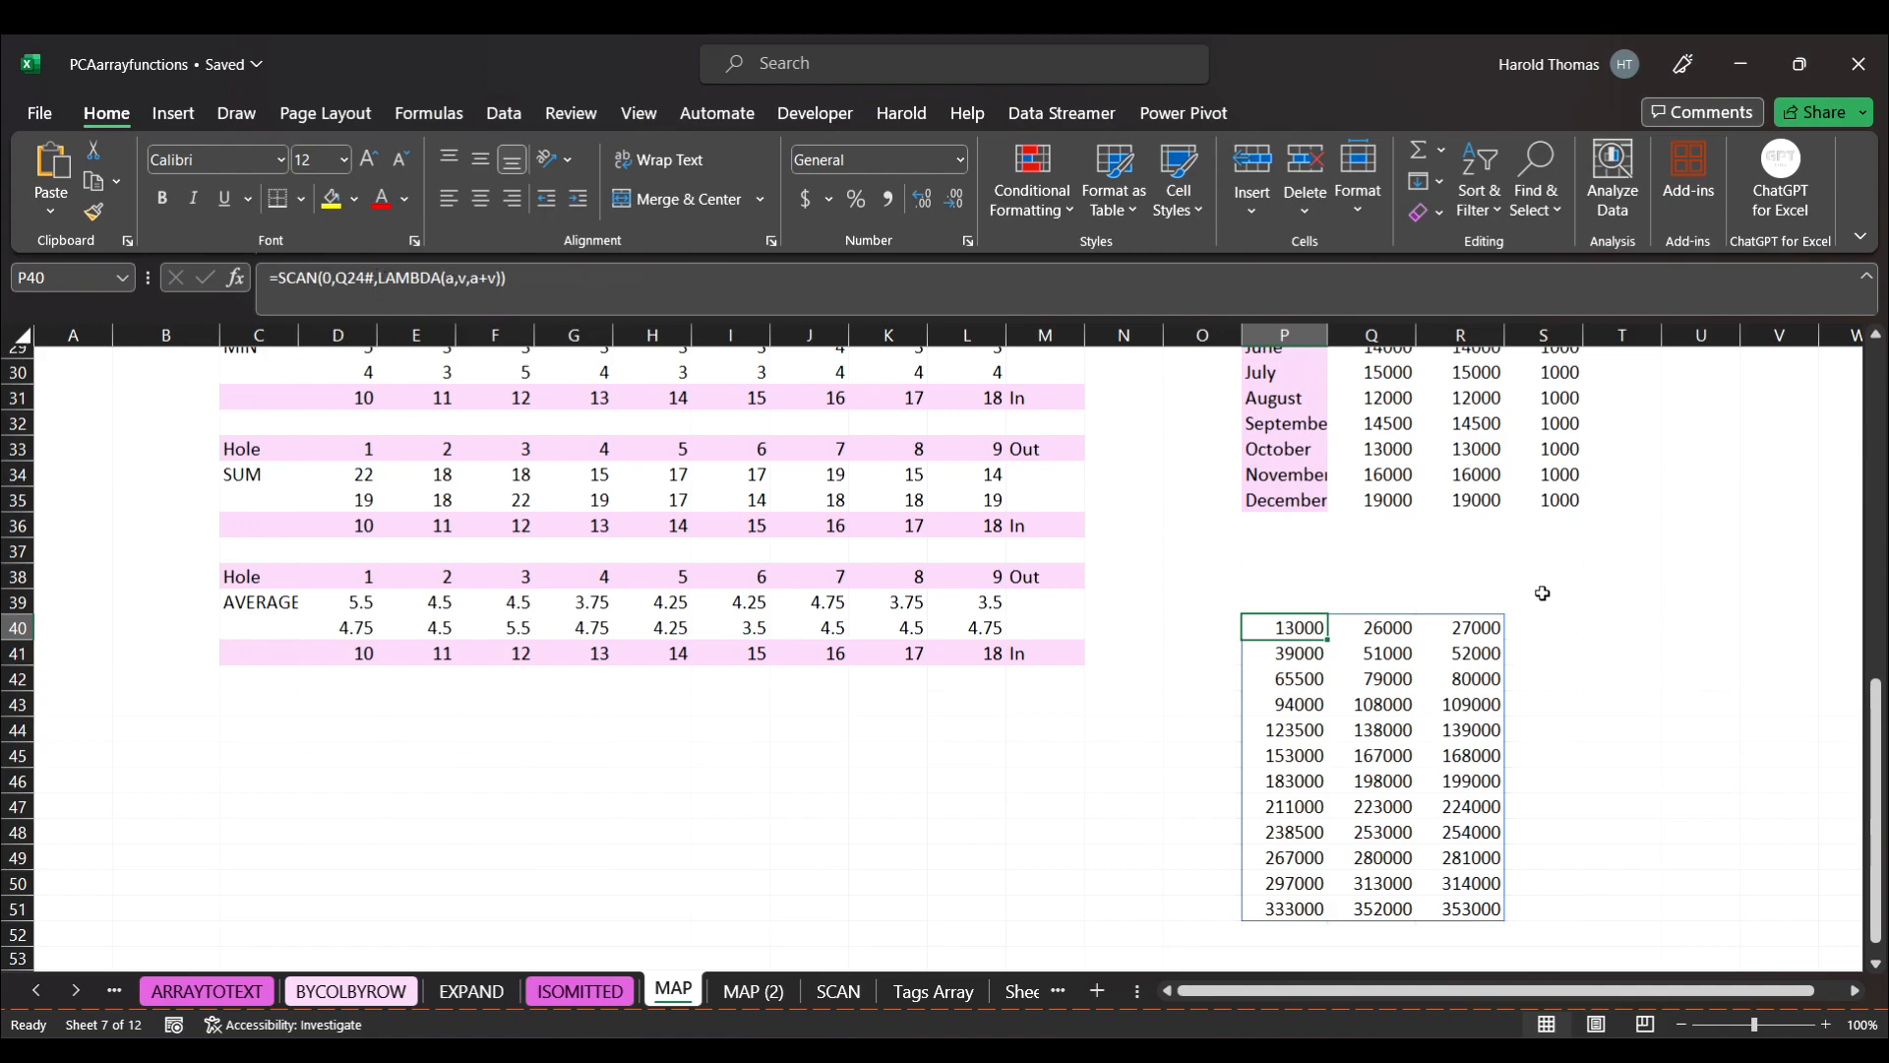
pyautogui.moveTo(1883, 784); pyautogui.dragTo(1884, 459)
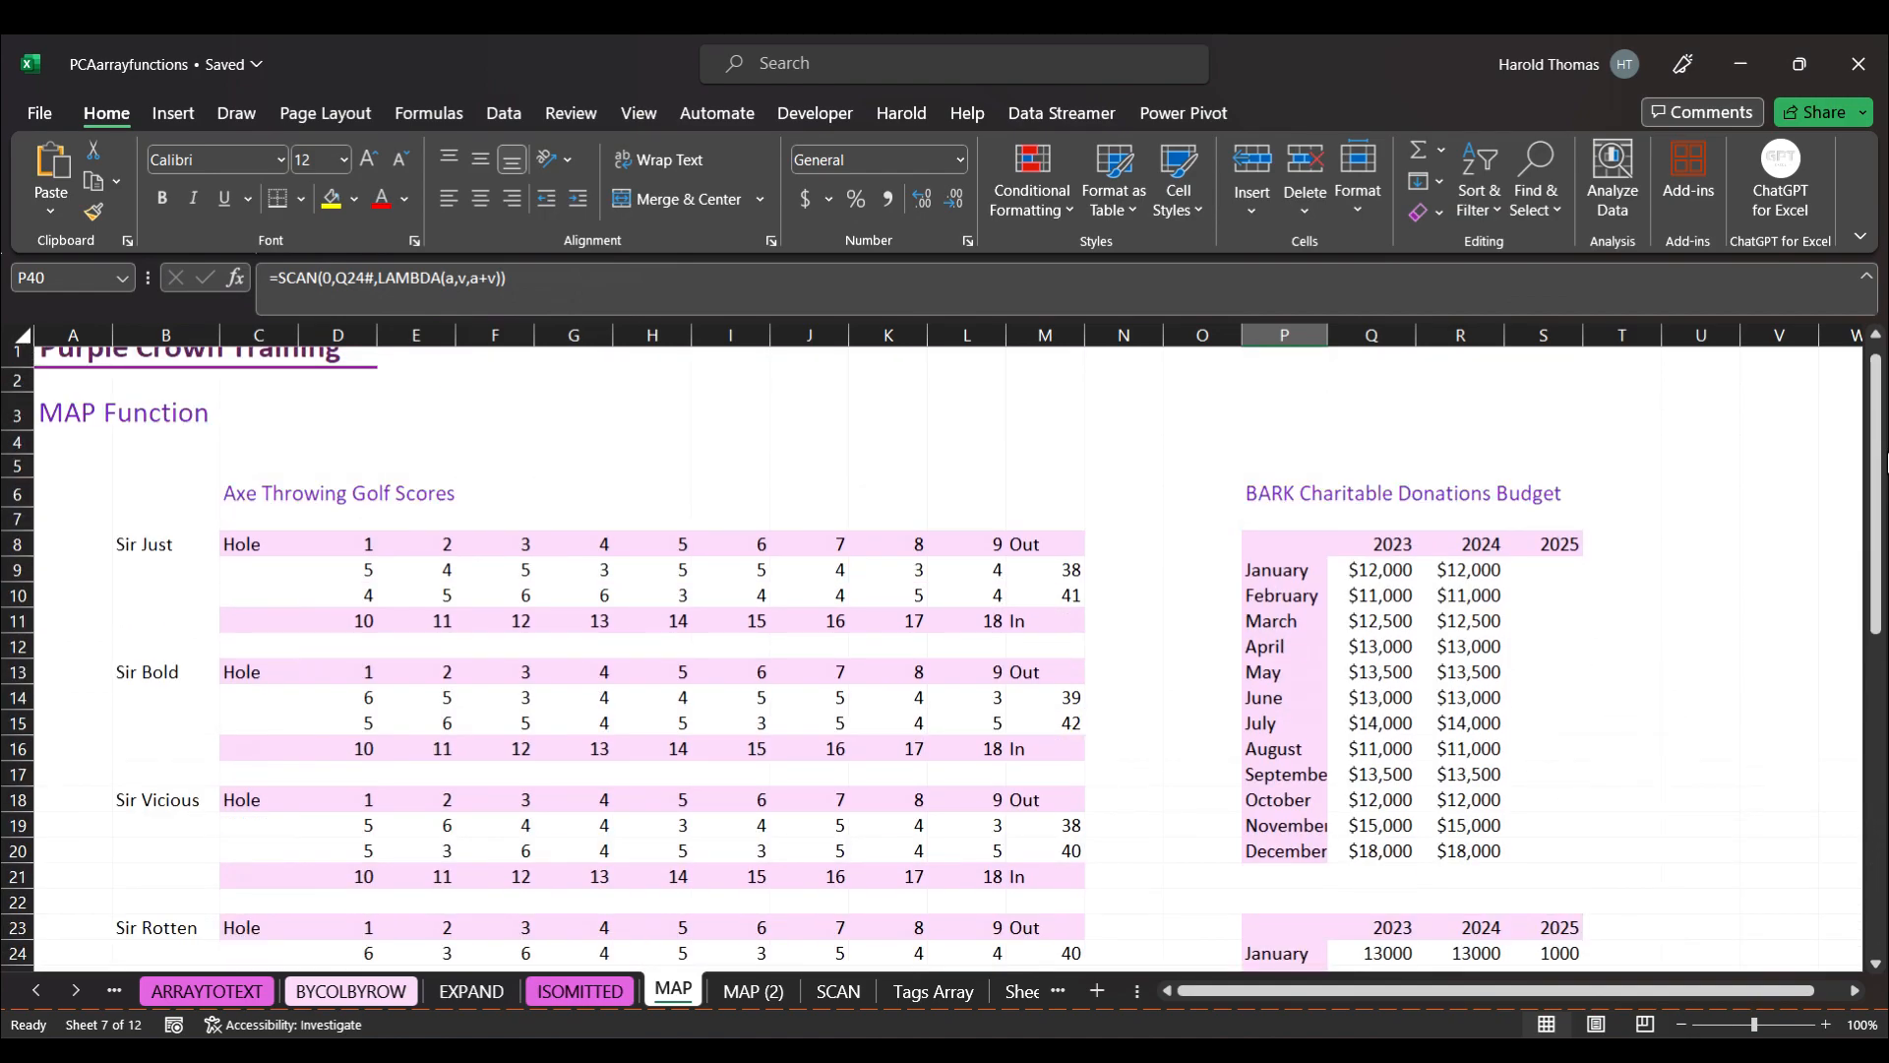
pyautogui.click(528, 415)
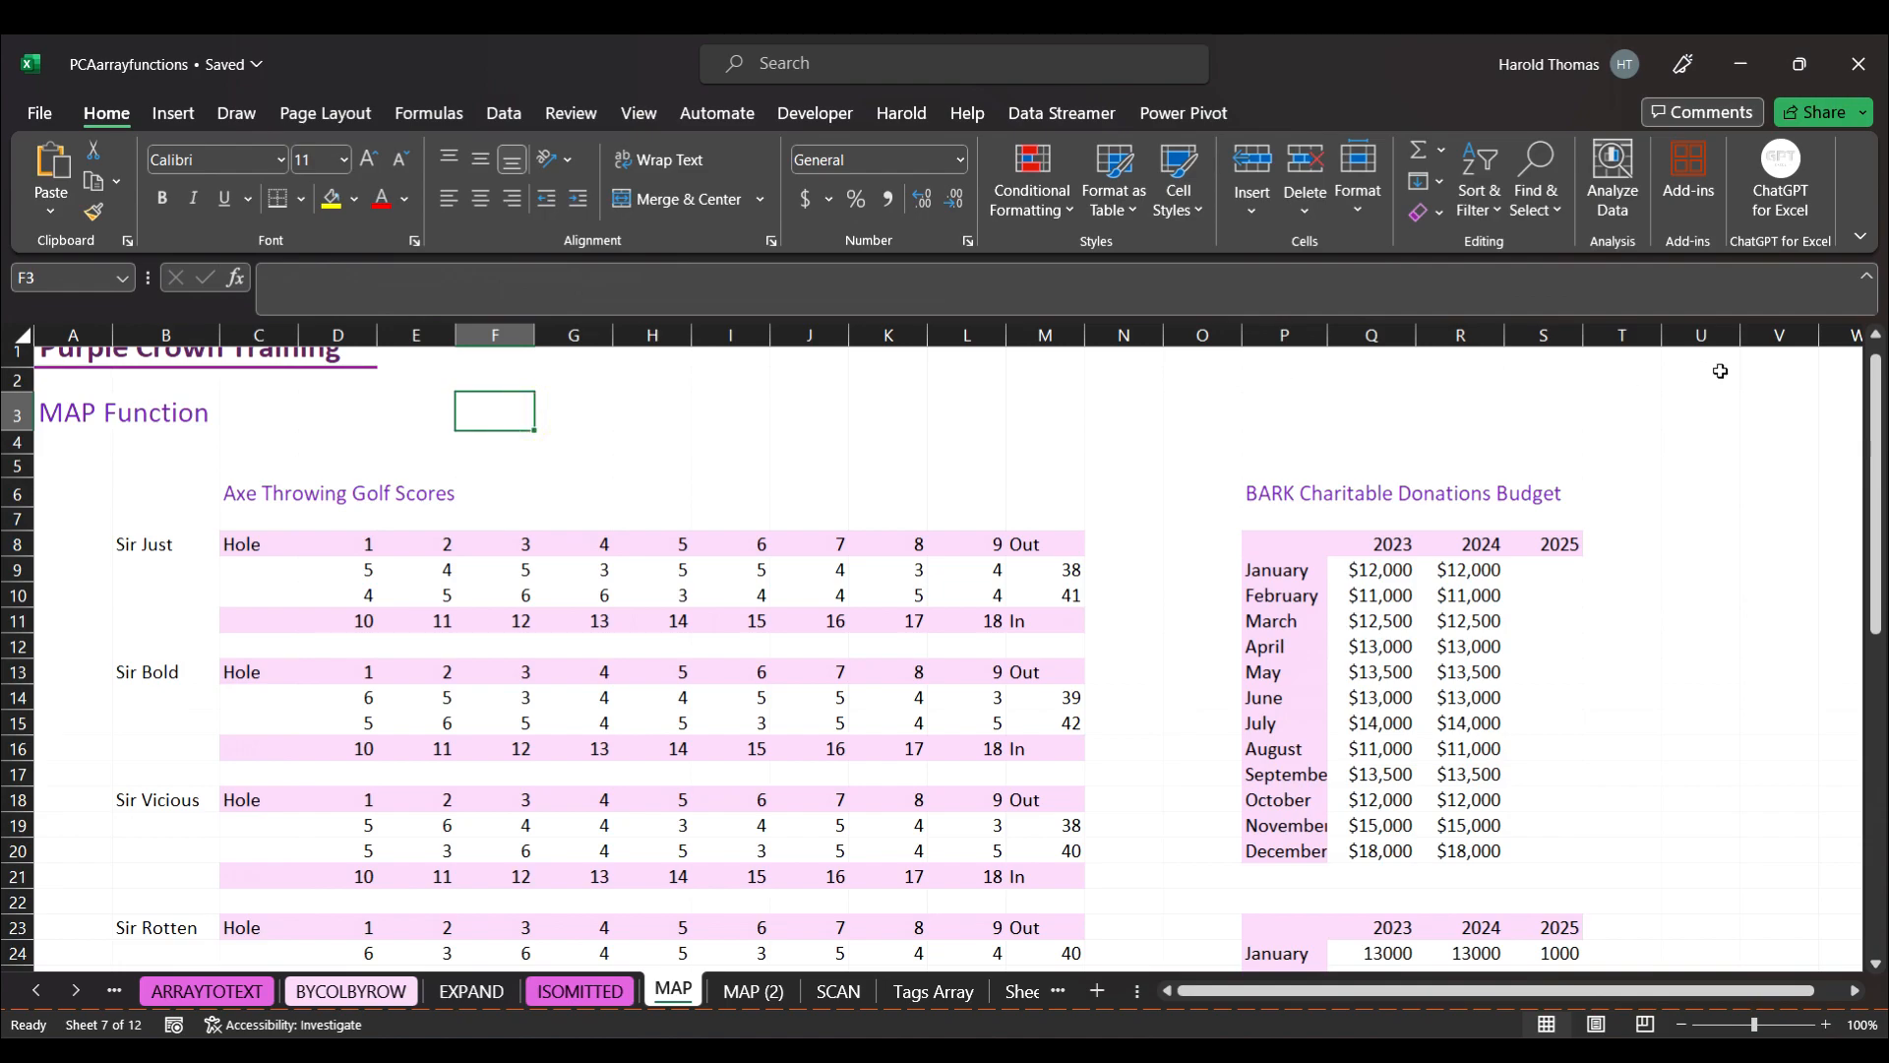
pyautogui.moveTo(1874, 429); pyautogui.dragTo(1885, 510)
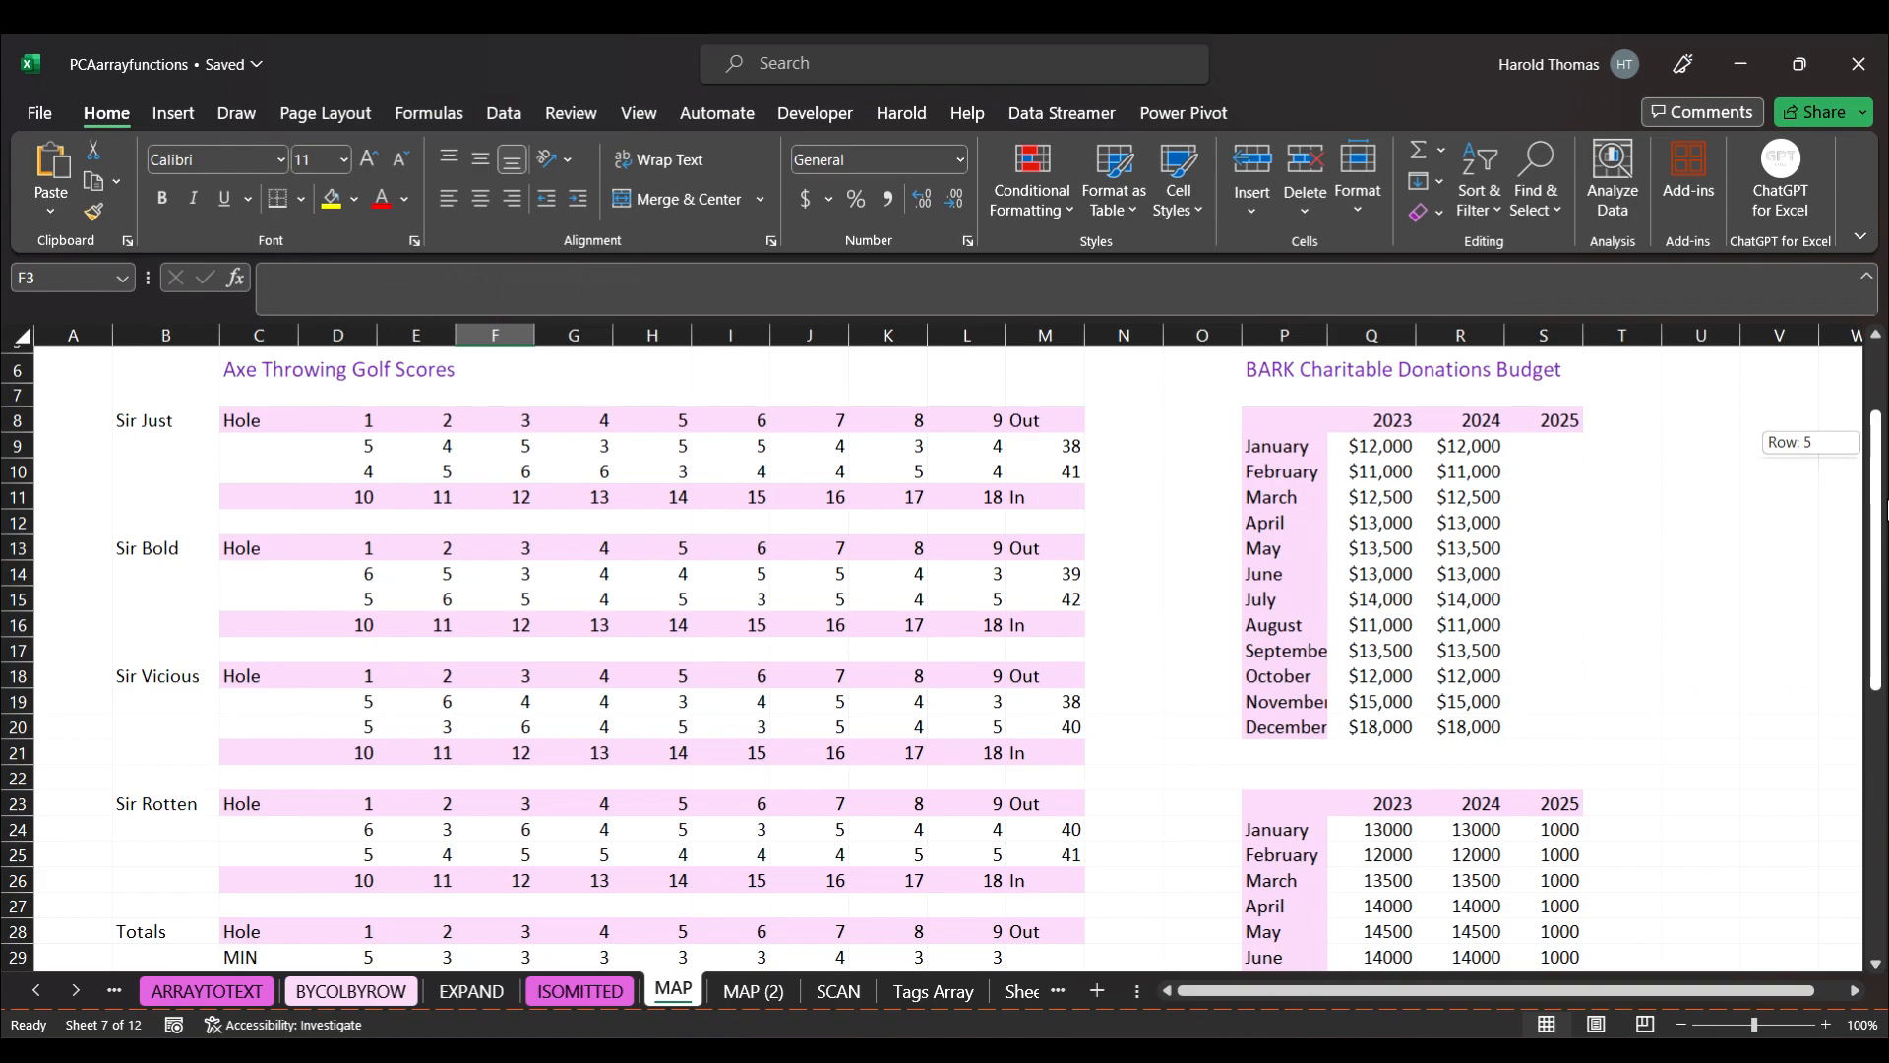
pyautogui.moveTo(1885, 510); pyautogui.dragTo(1885, 460)
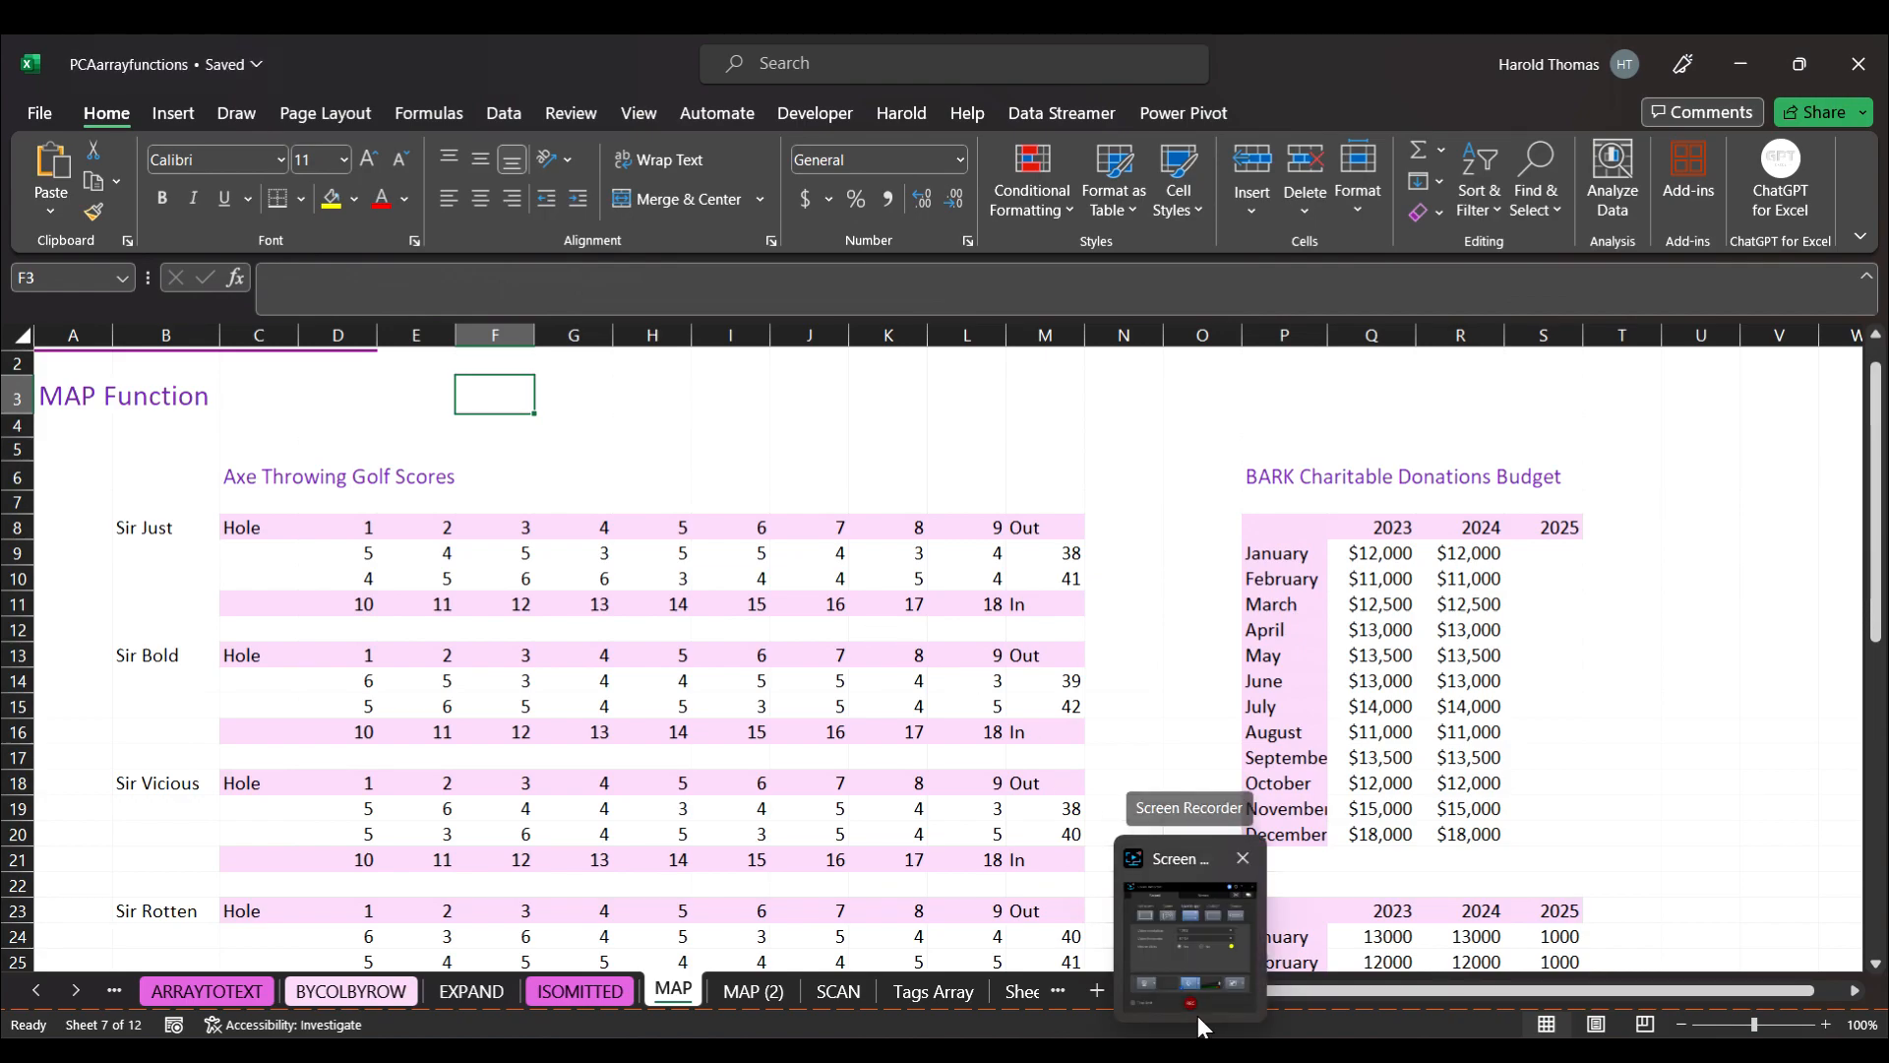
pyautogui.click(689, 1053)
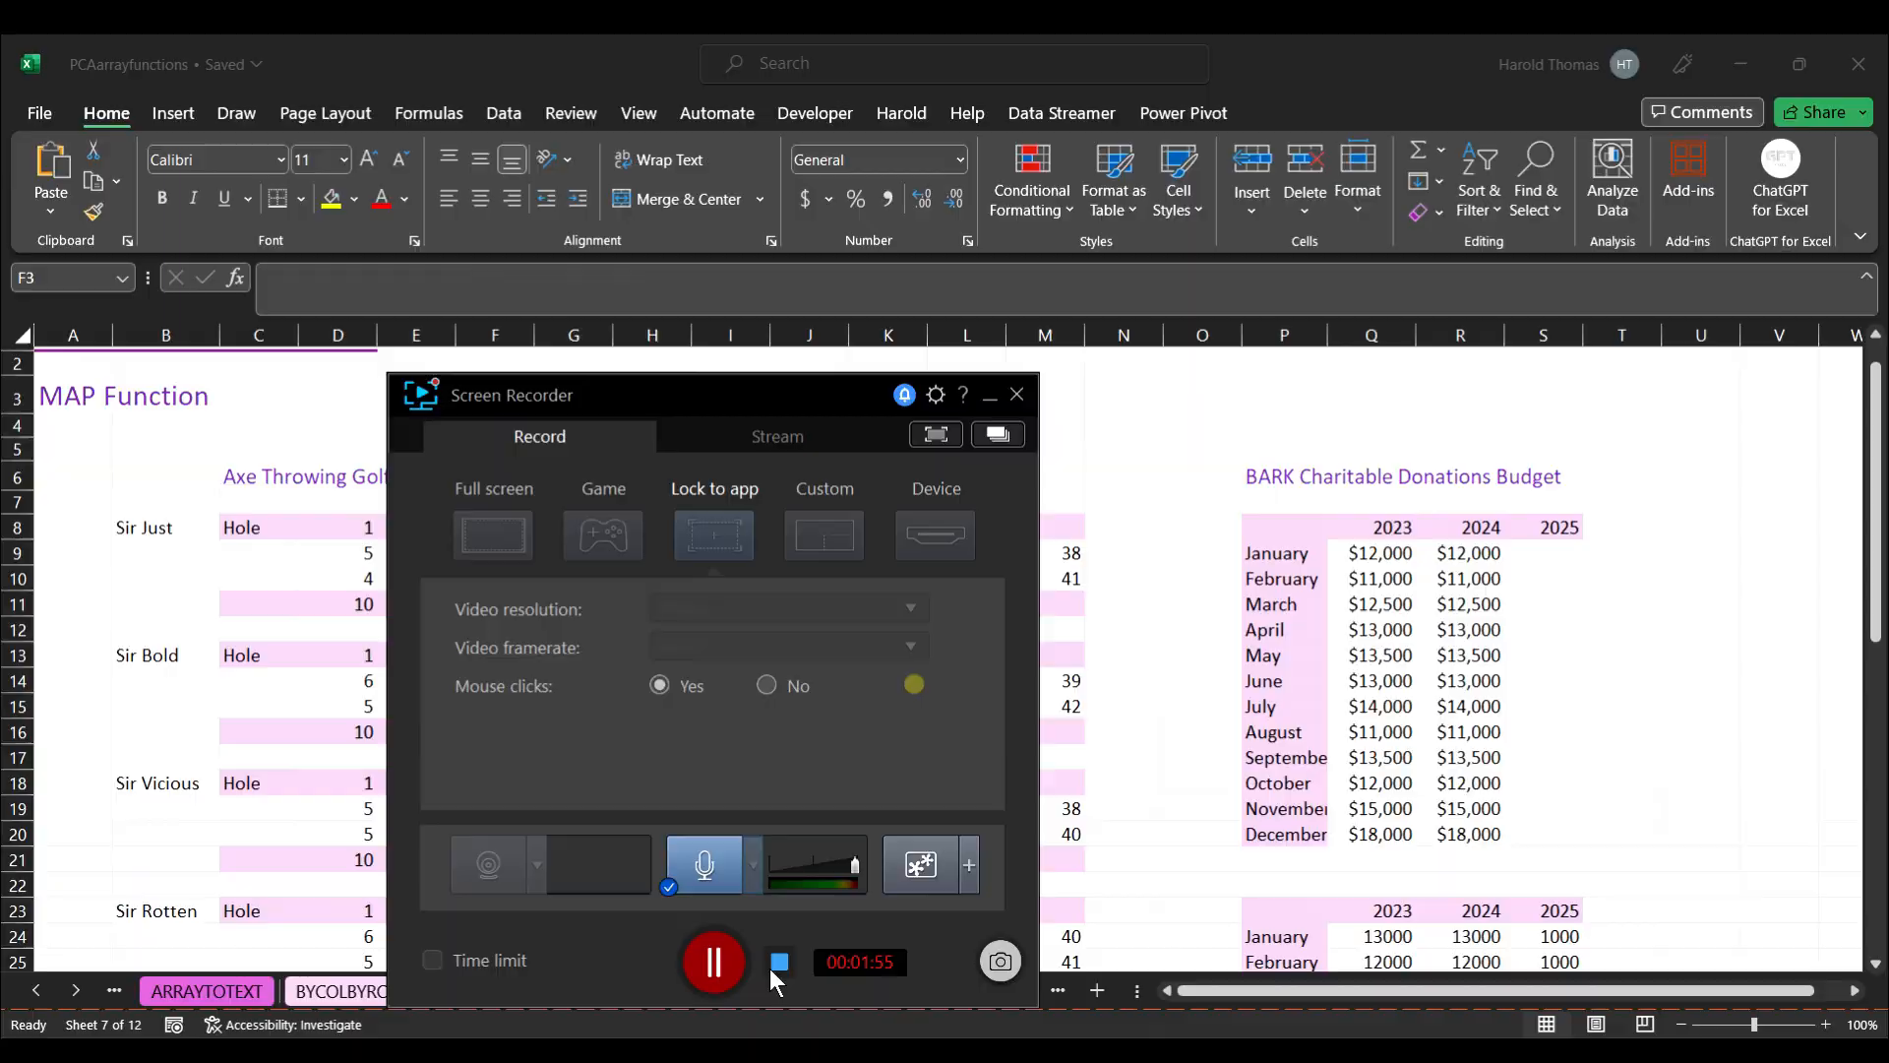